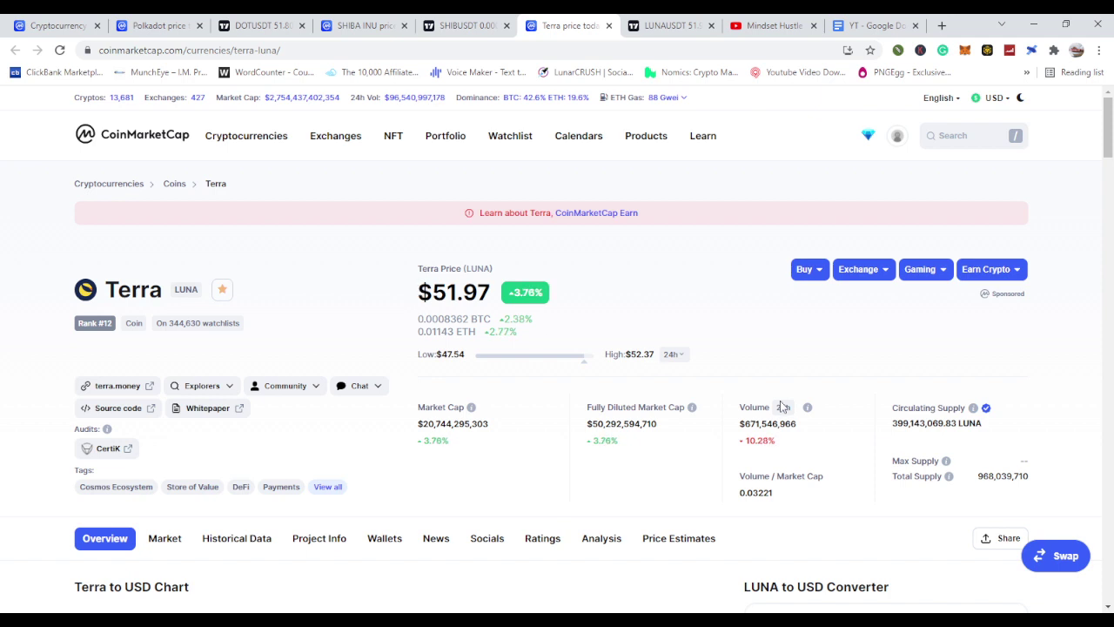
Highlight the circulating supply and total supply figures in the LUNA price statistics to compare them
scroll(782, 406, down, 2)
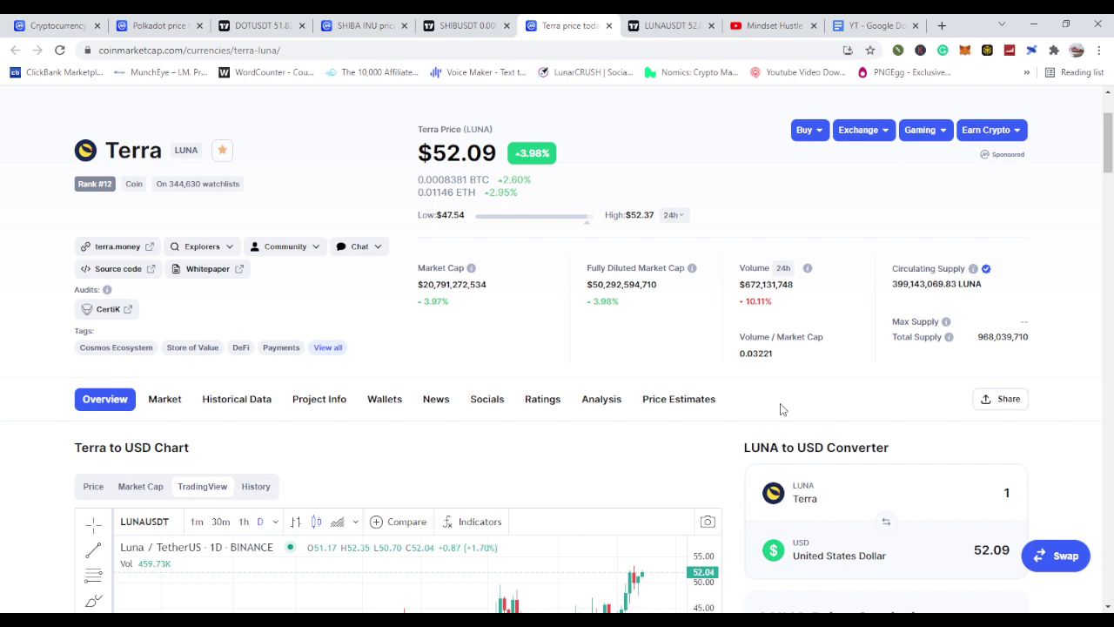
scroll(781, 409, down, 4)
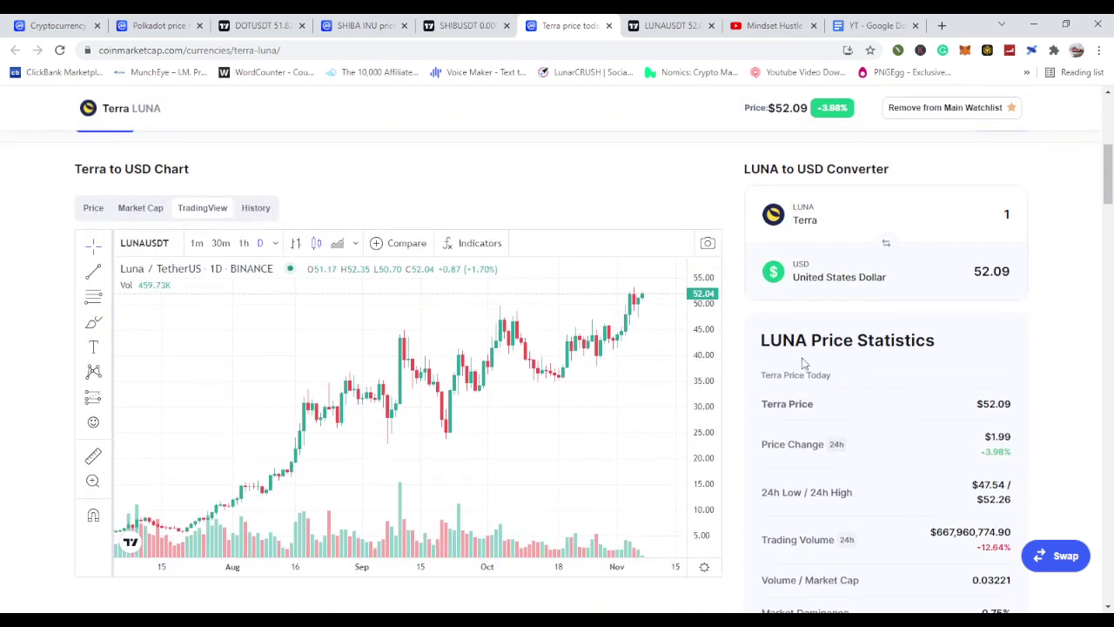
scroll(801, 375, down, 1)
scroll(820, 346, up, 1)
scroll(827, 357, down, 3)
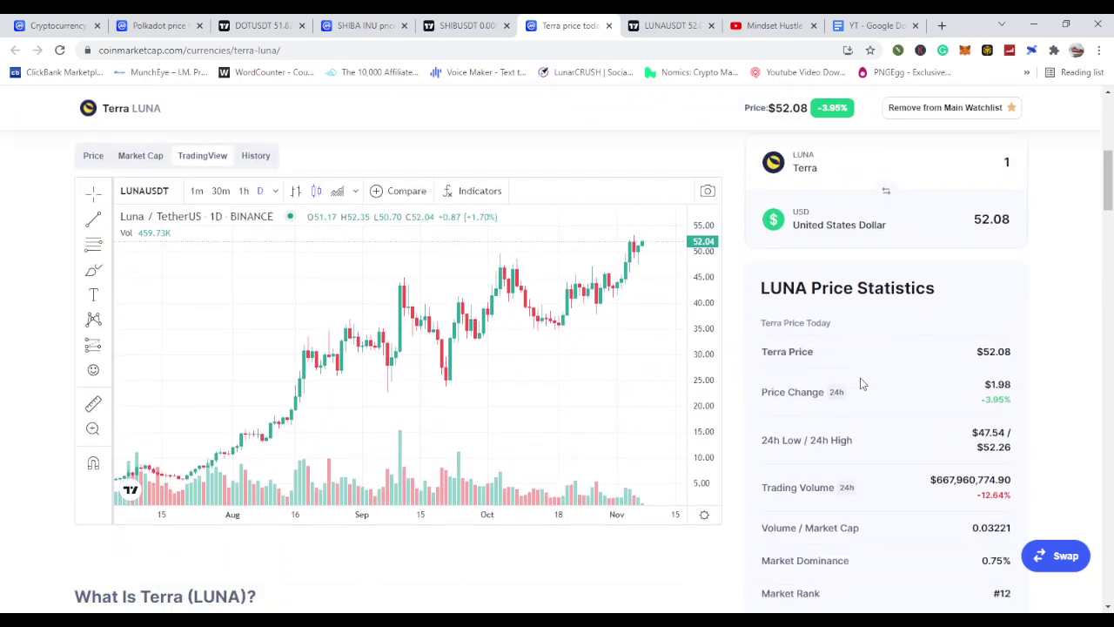
scroll(875, 436, down, 7)
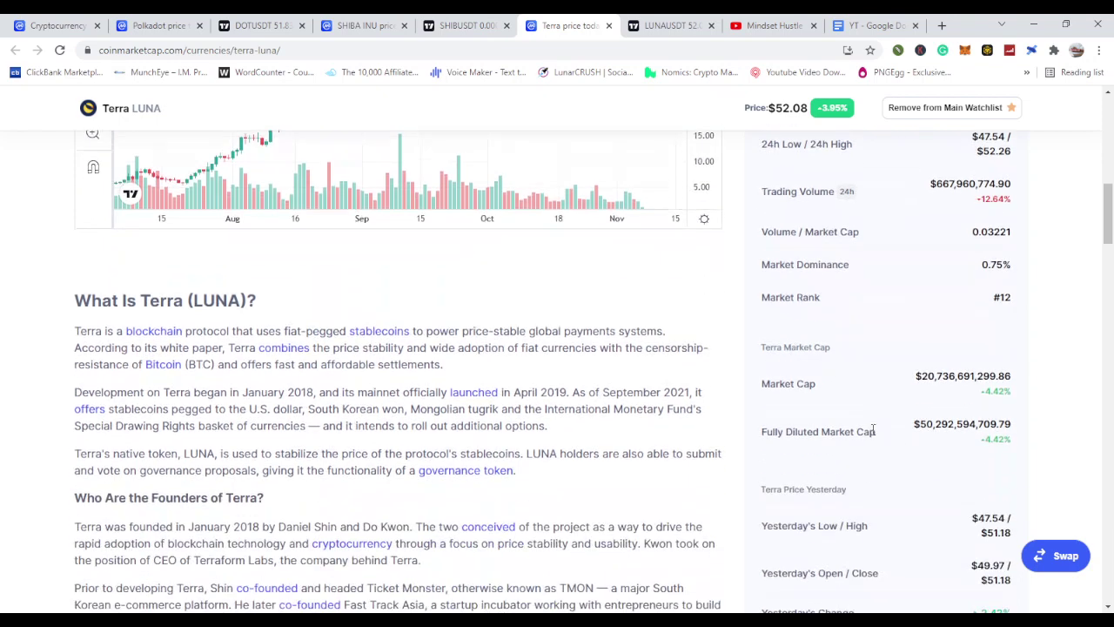
scroll(872, 429, down, 4)
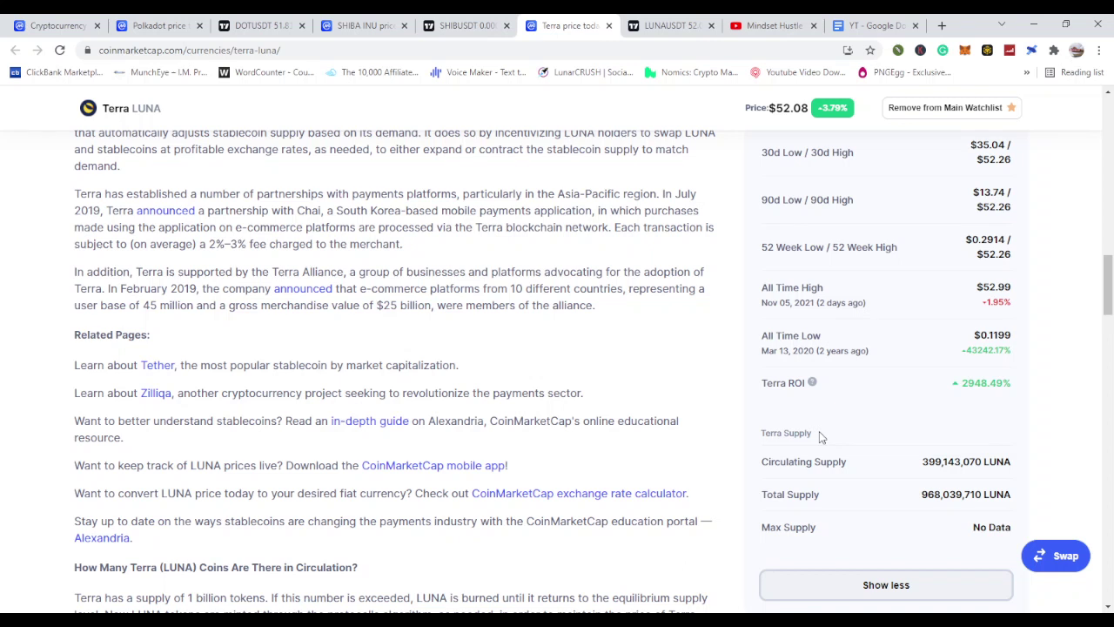
drag(921, 462, 984, 462)
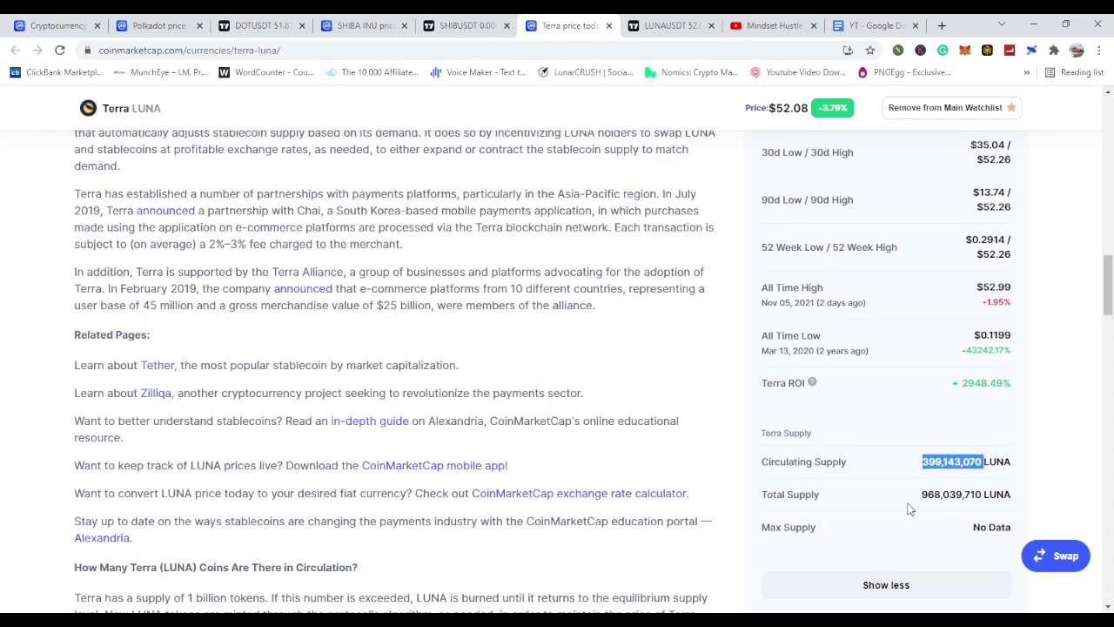
drag(921, 494, 987, 495)
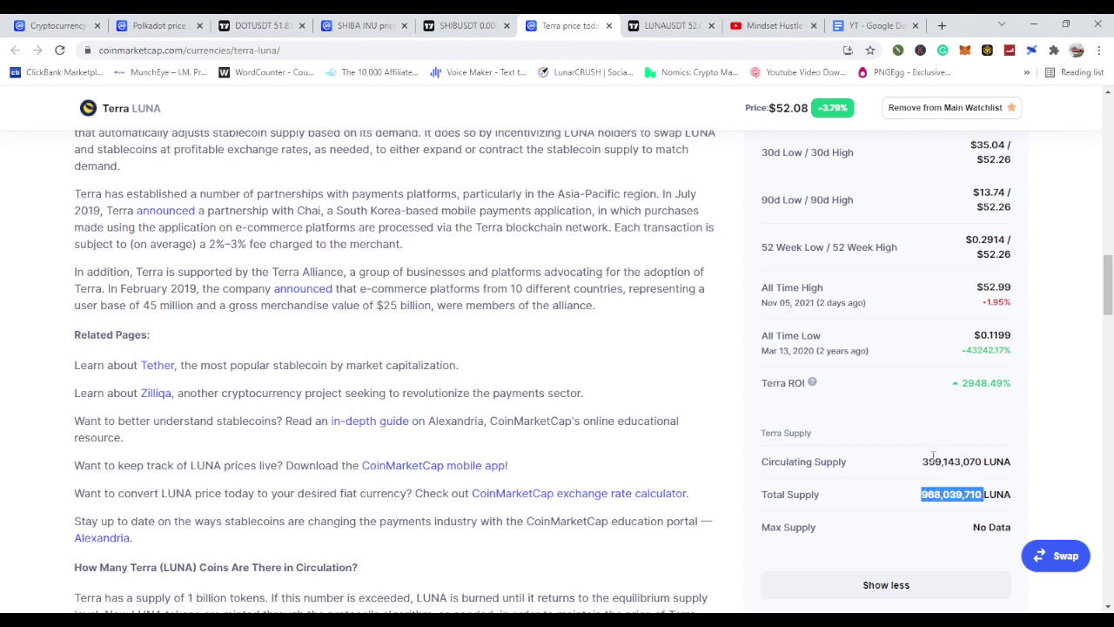
drag(910, 462, 982, 465)
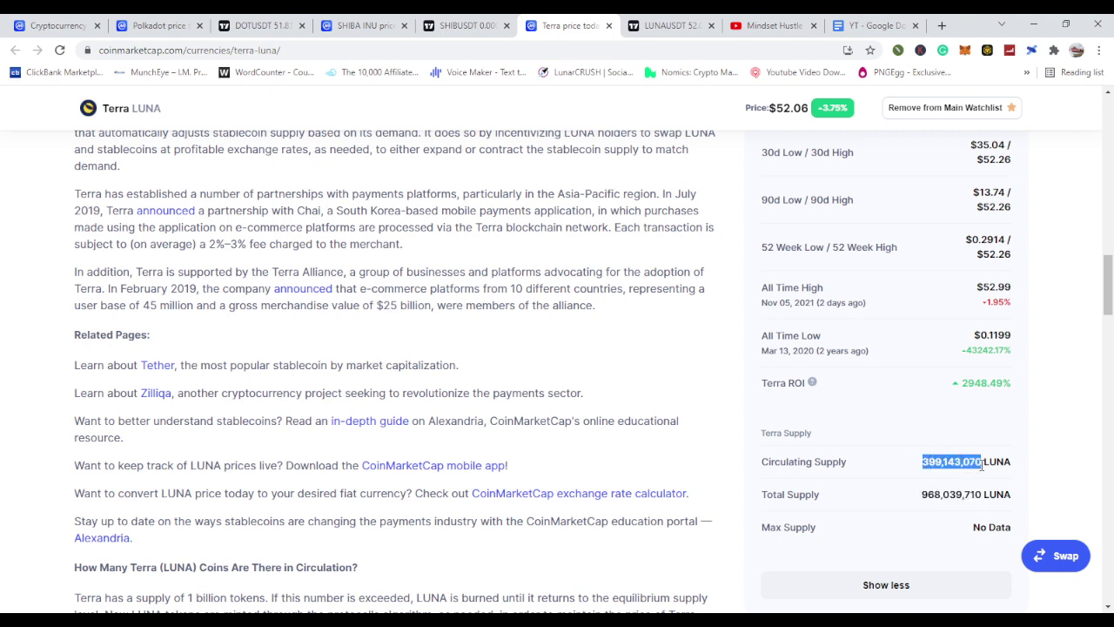
drag(911, 497, 983, 493)
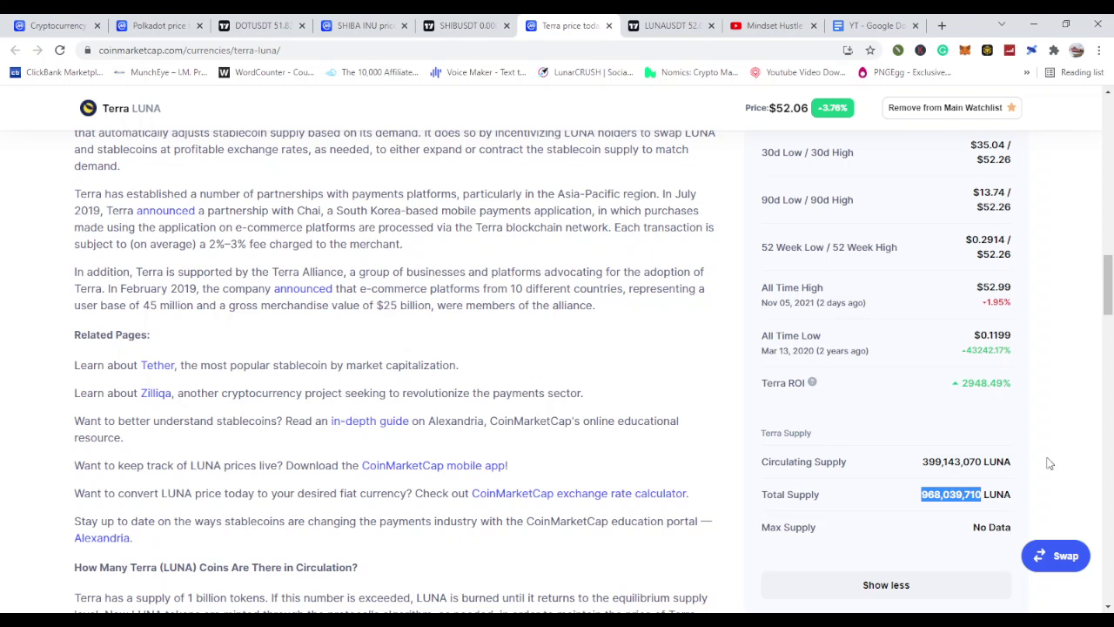
drag(921, 463, 981, 463)
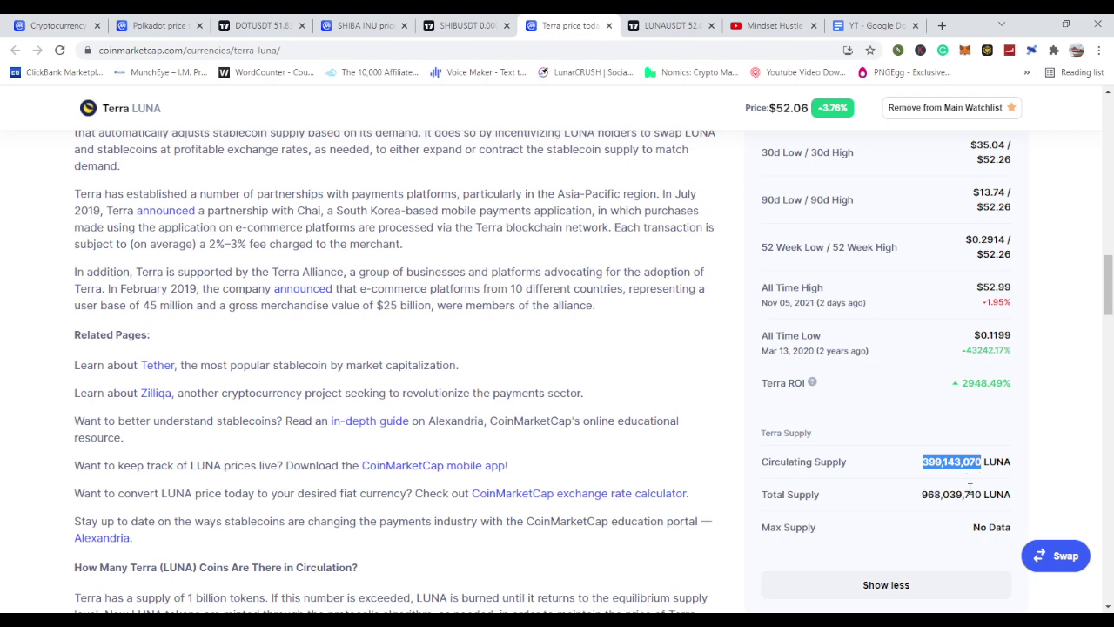
Highlight Terra's all-time low and all-time high prices and their dates in the price history
scroll(958, 483, up, 1)
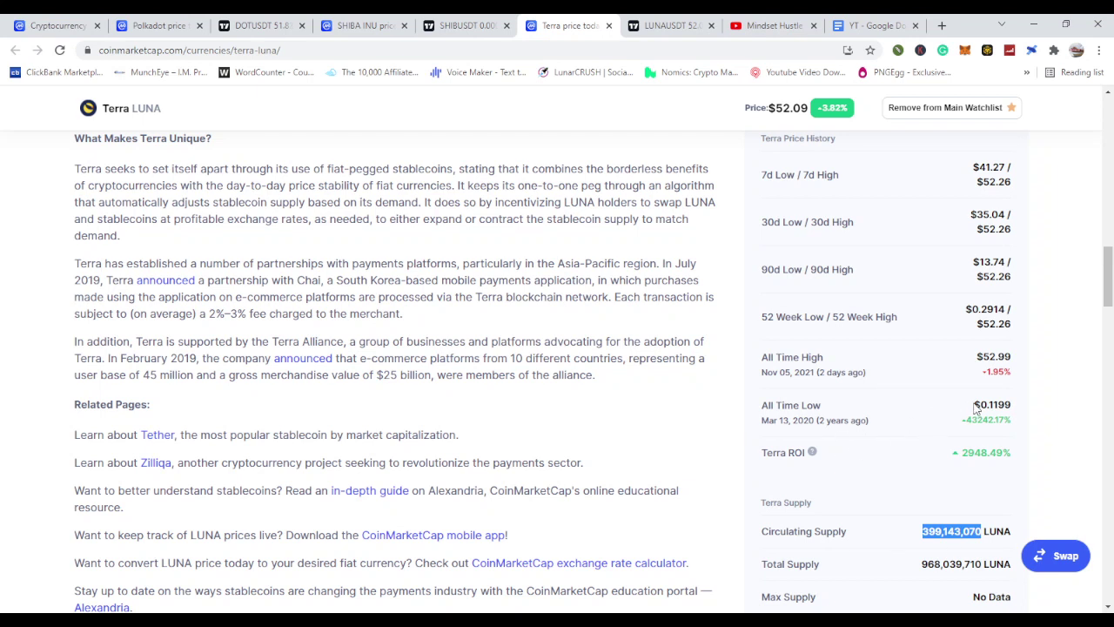
drag(975, 408, 1015, 416)
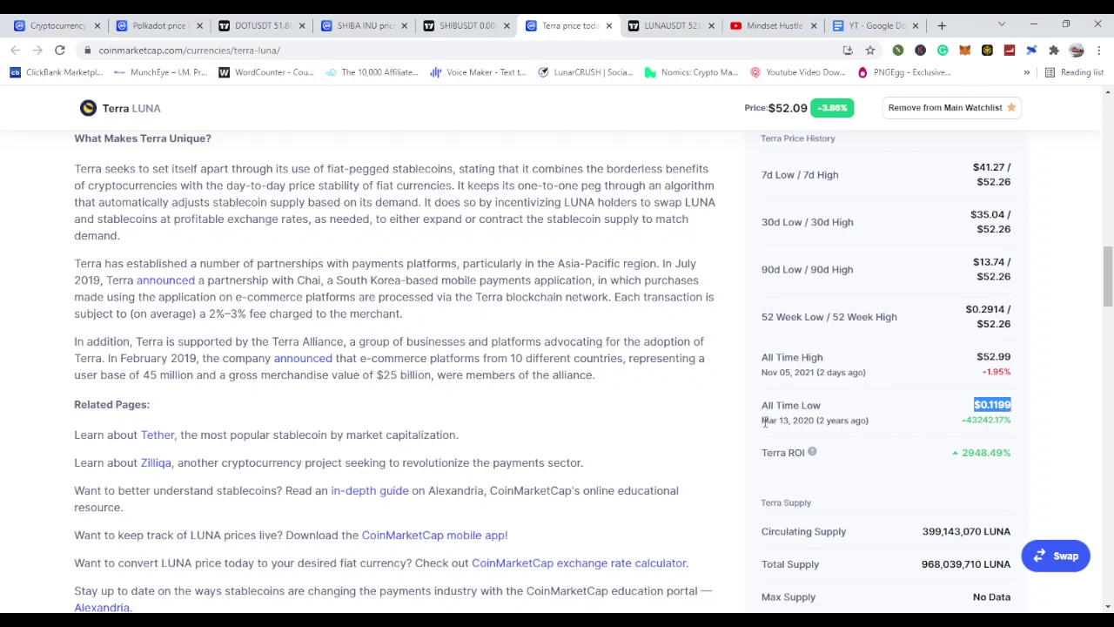
drag(762, 421, 841, 422)
click(873, 461)
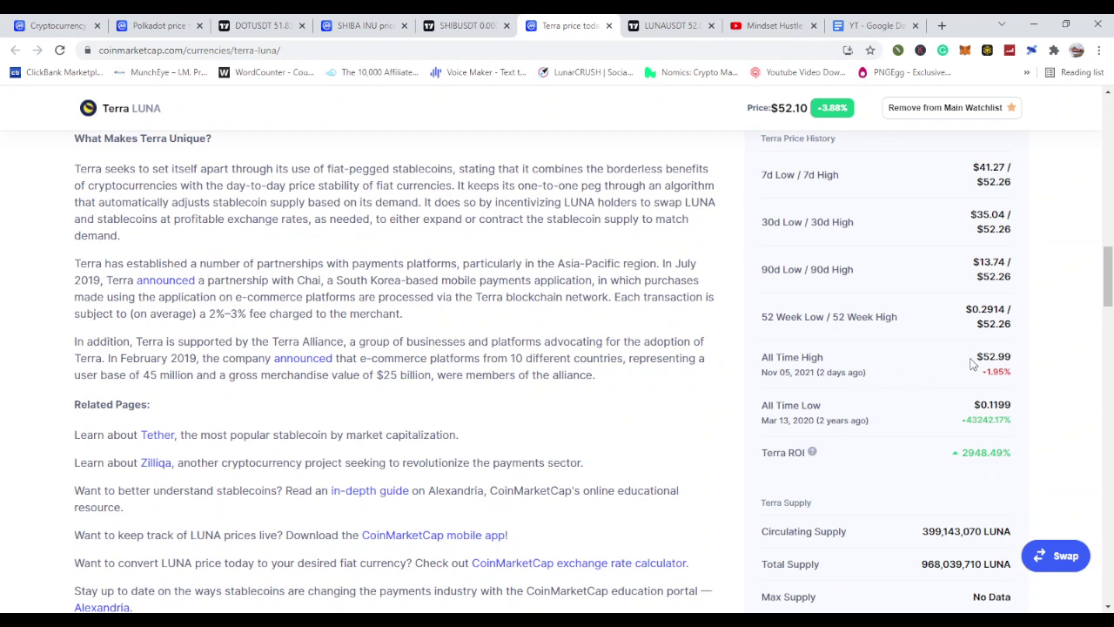
drag(974, 357, 1012, 360)
drag(765, 372, 866, 373)
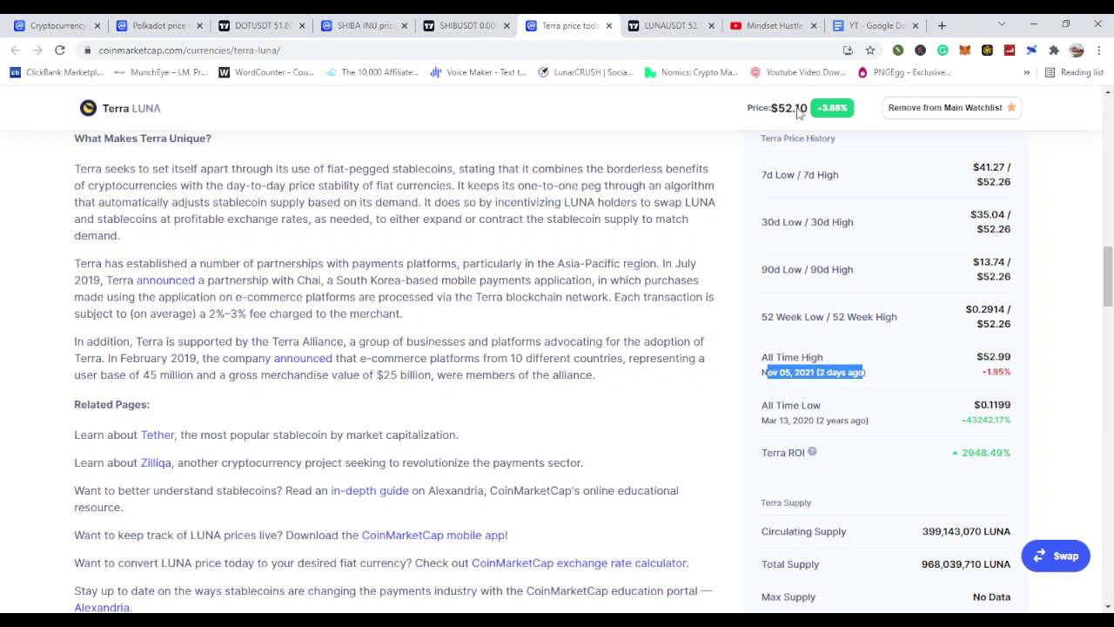
click(872, 373)
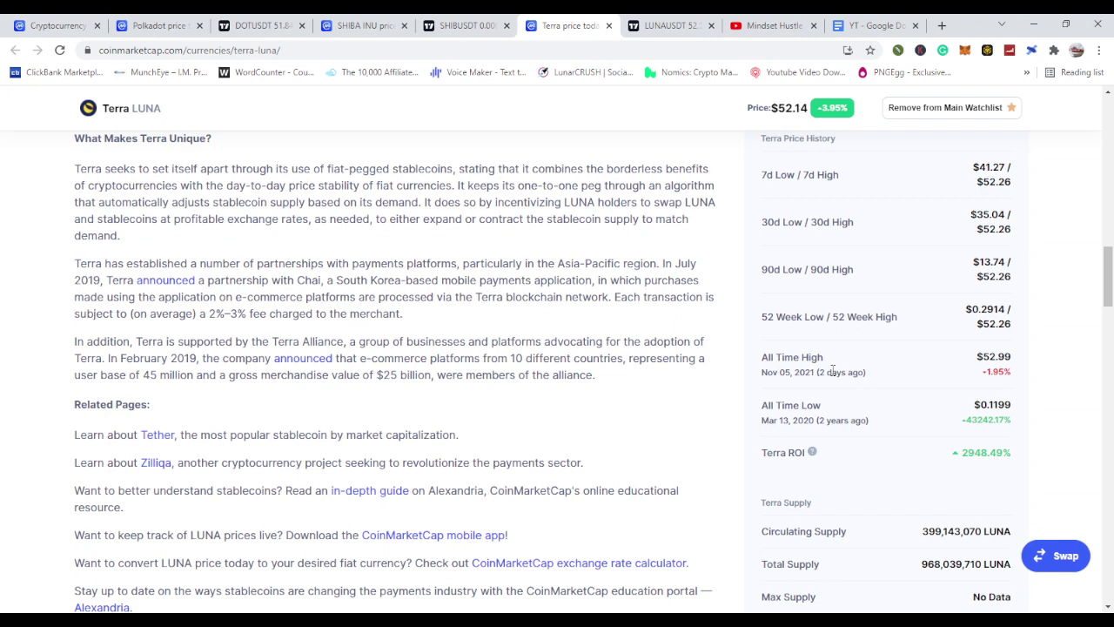
Highlight the market cap figure in the Terra Market Cap section of the price statistics
scroll(803, 348, up, 3)
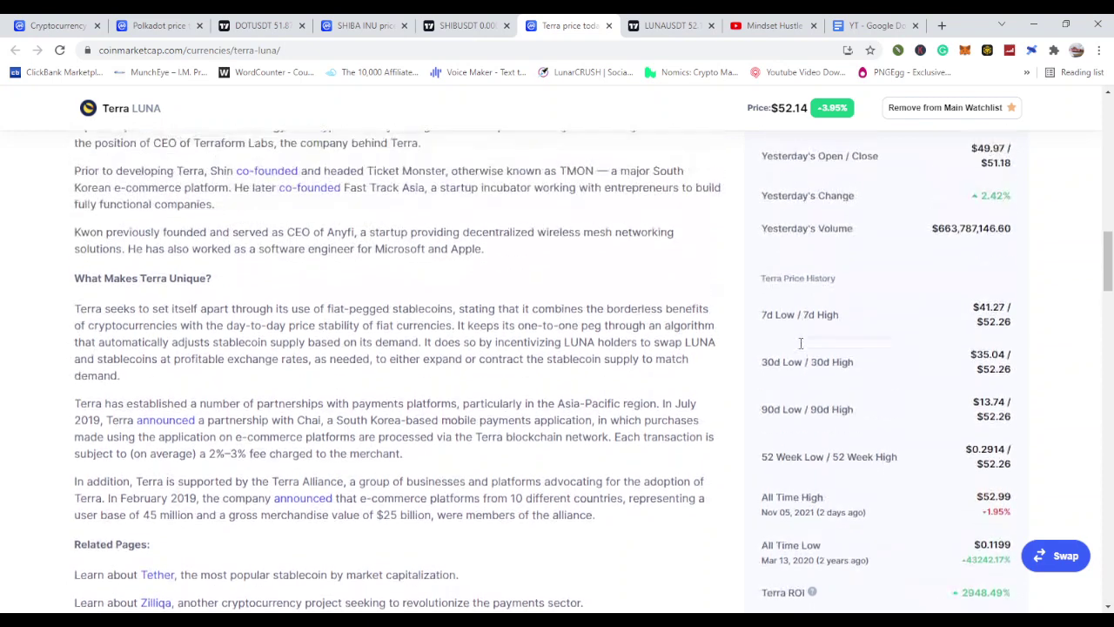
scroll(802, 344, up, 1)
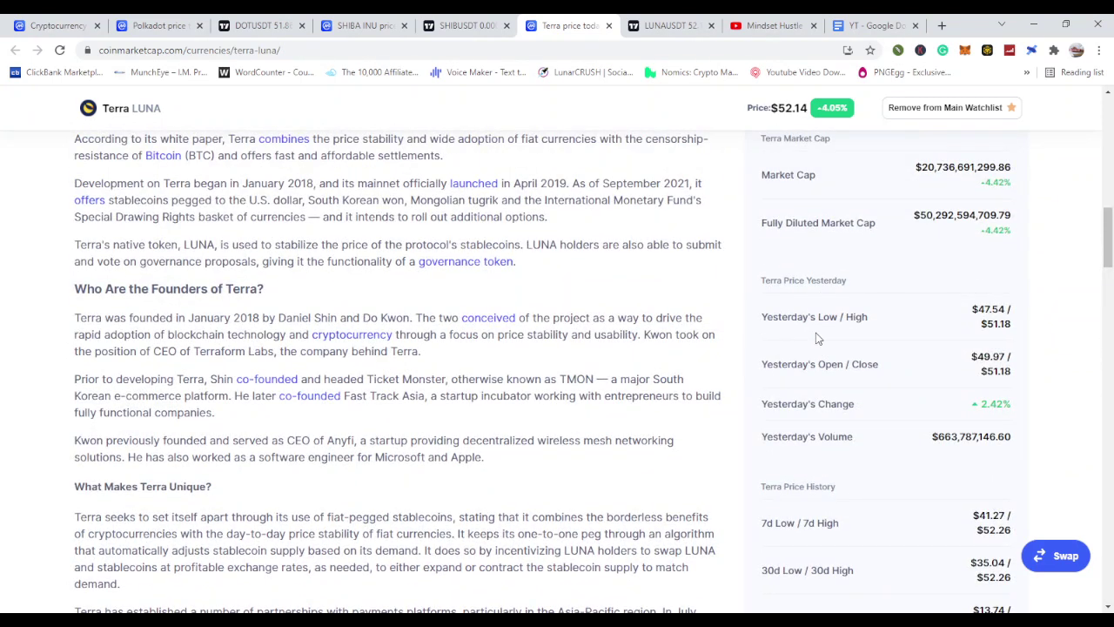
scroll(816, 338, up, 2)
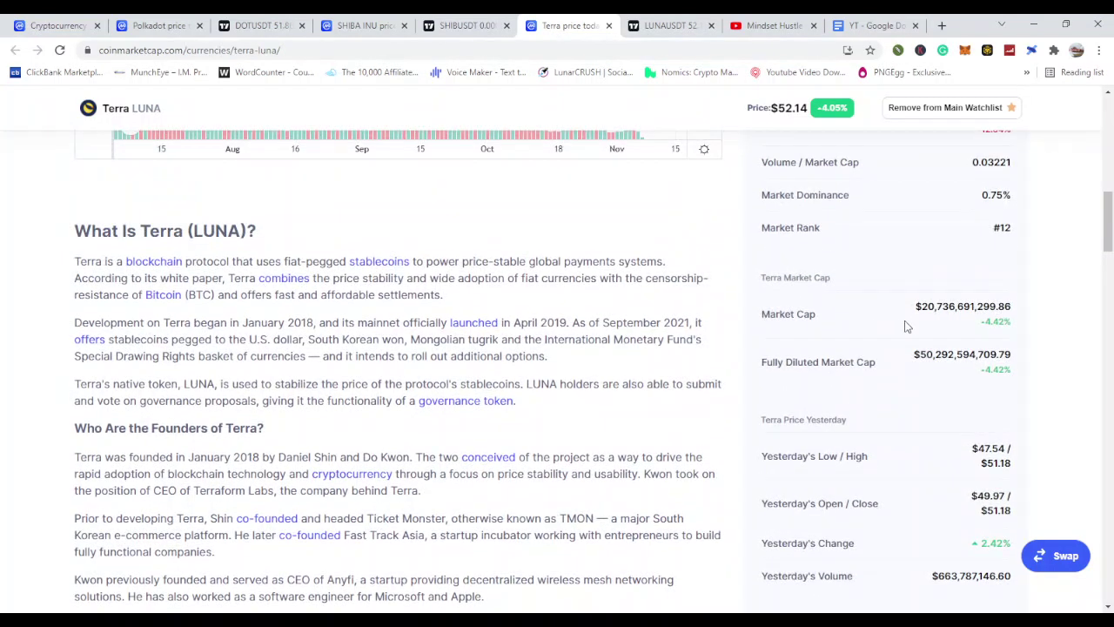
drag(915, 311, 1011, 311)
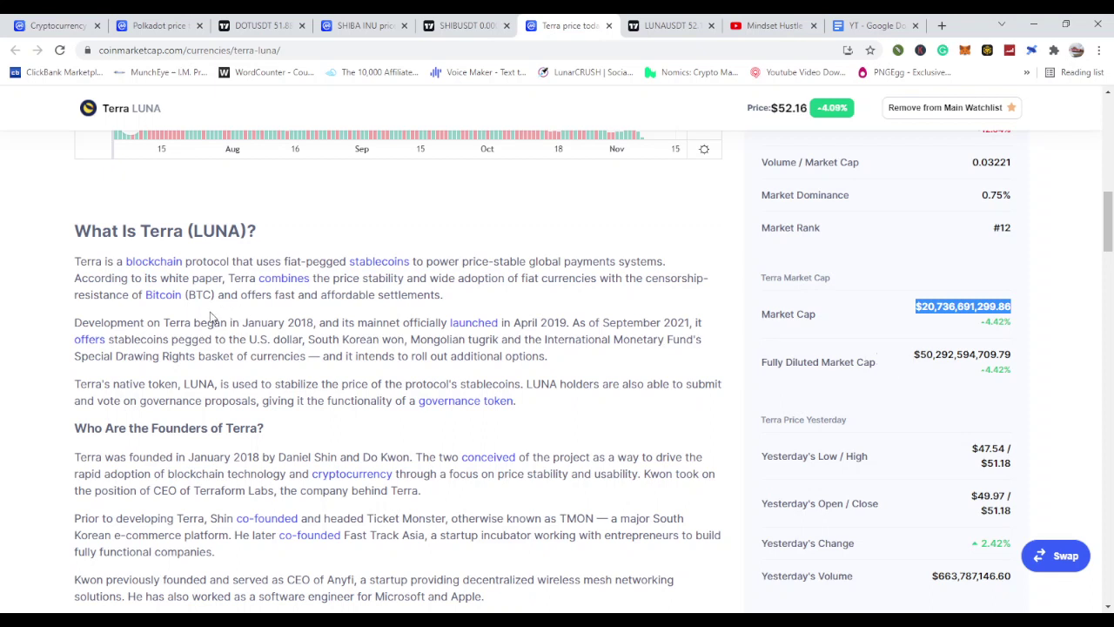
Open the official terra.money website from the links in Terra's coin overview
scroll(210, 318, up, 1)
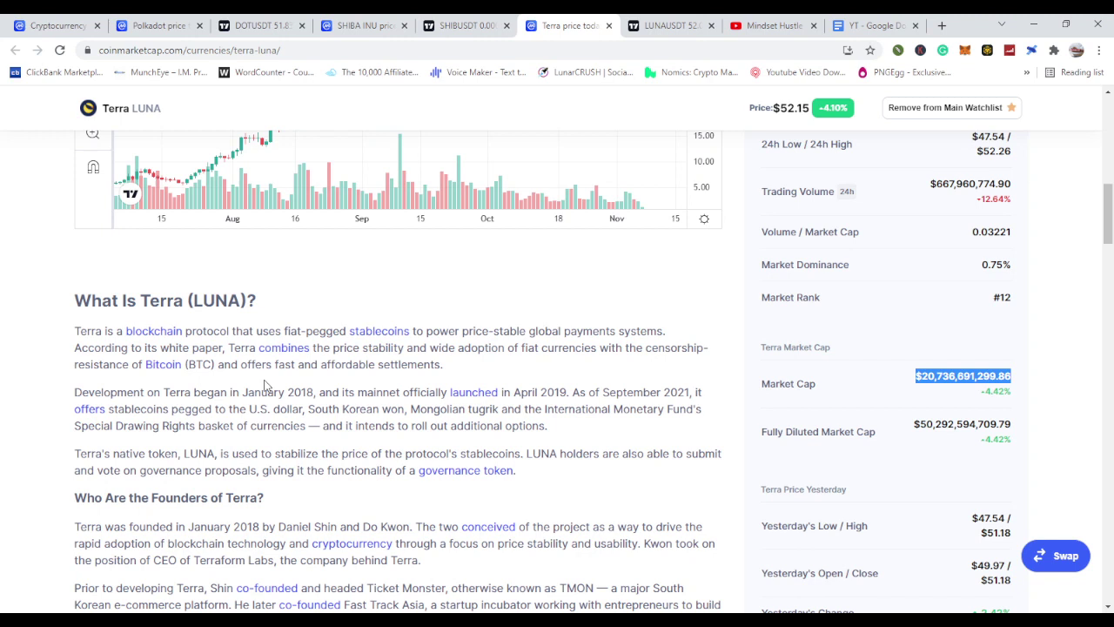
scroll(356, 379, up, 5)
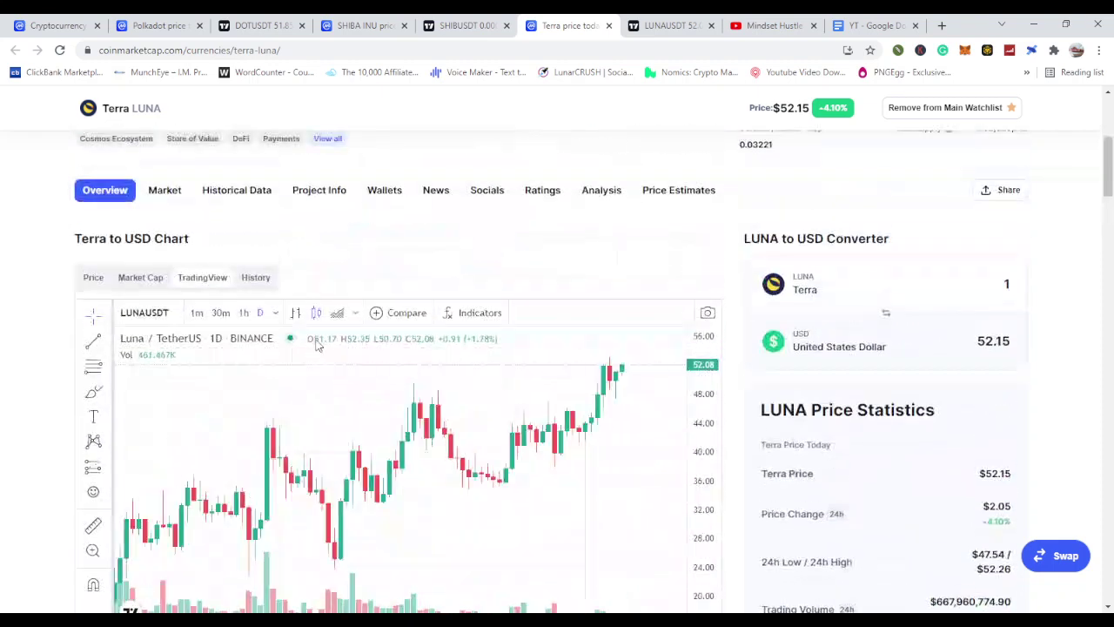
scroll(56, 228, up, 3)
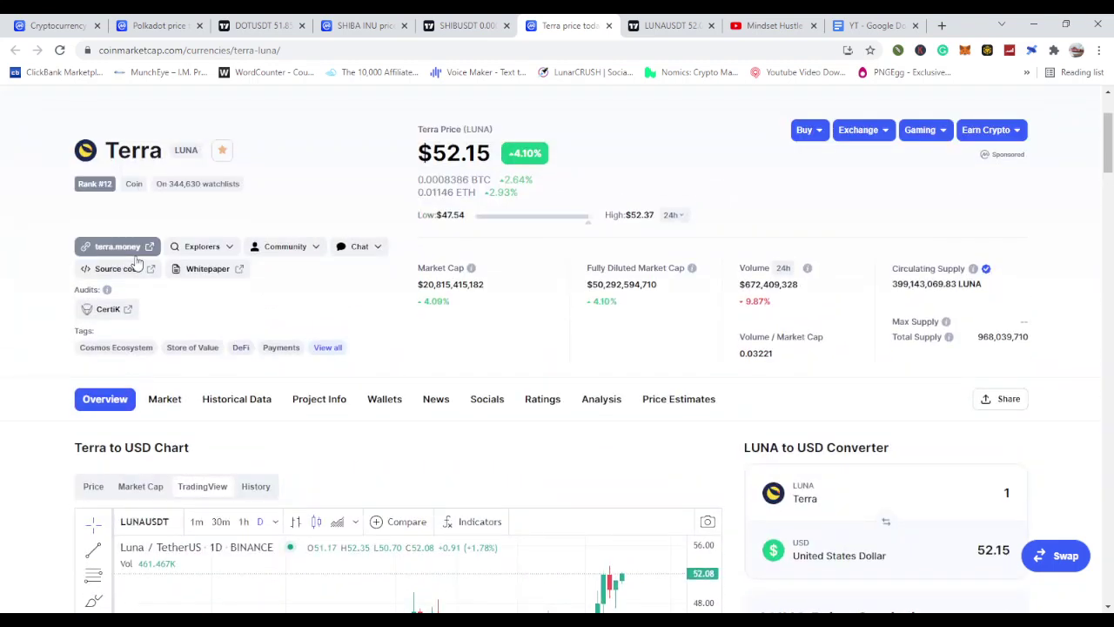
click(148, 247)
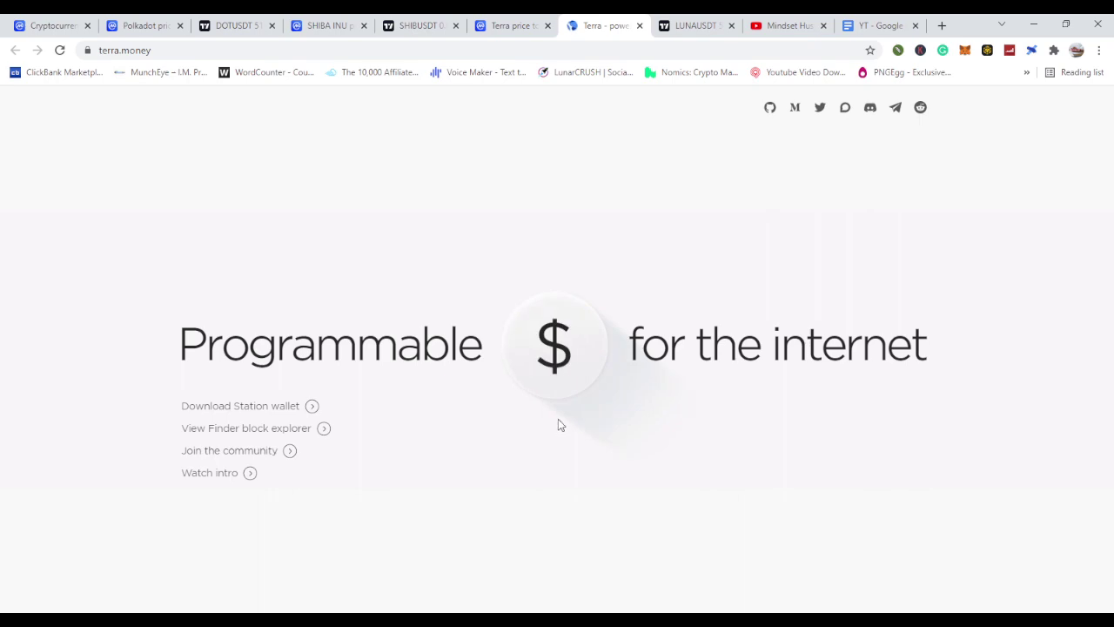
Look through the Terra homepage sections on holding, spending, trading, blockchain access, resources and recent news, down to the footer
scroll(644, 364, down, 1)
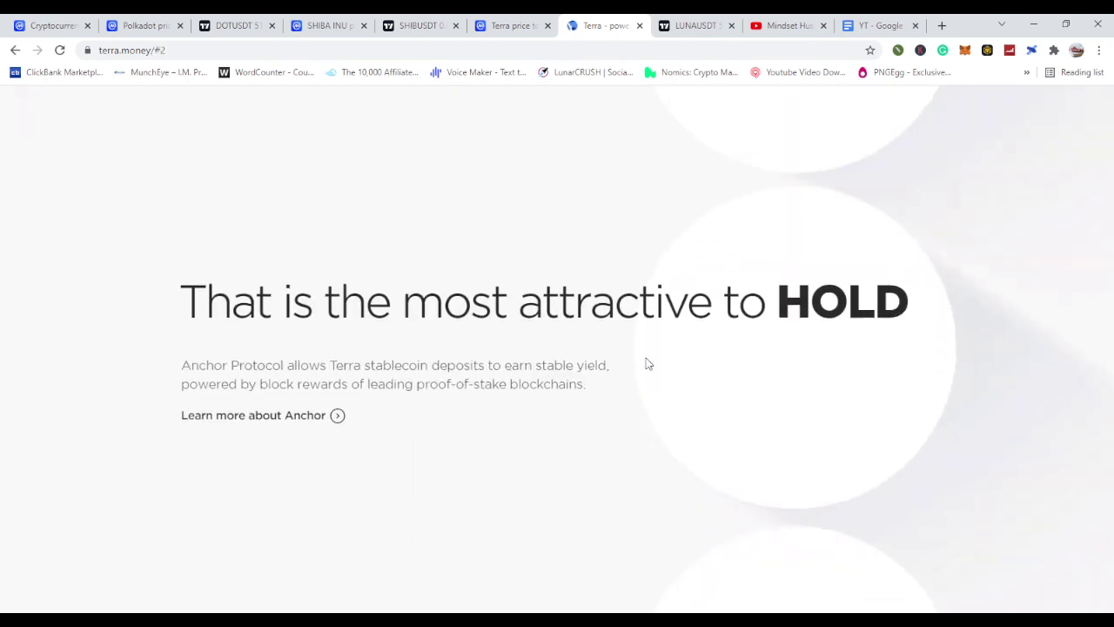
scroll(582, 390, down, 1)
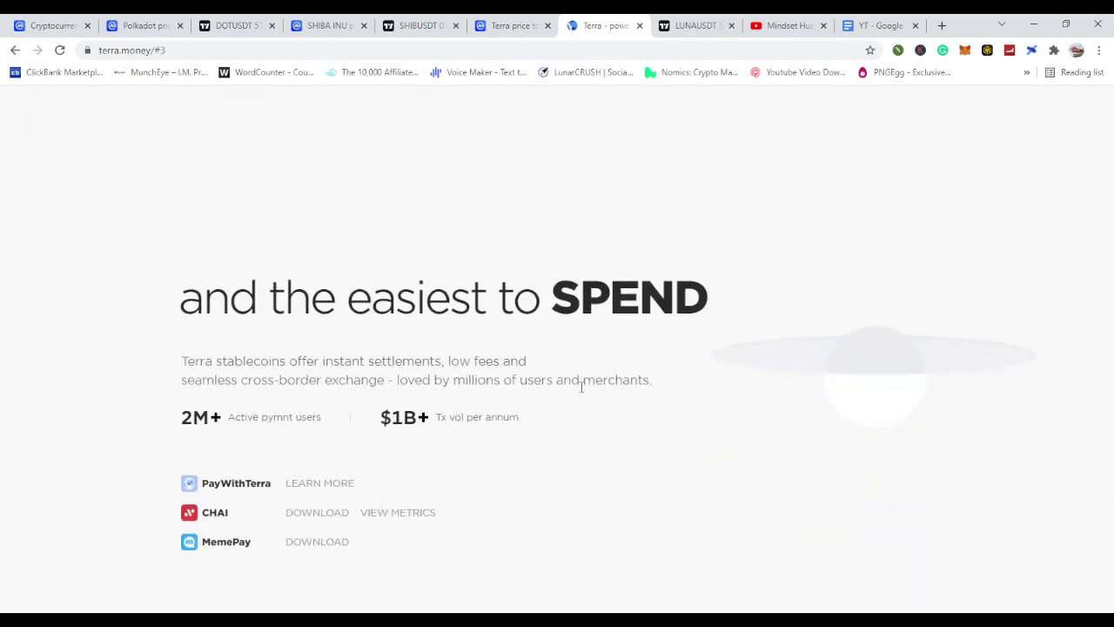
scroll(583, 393, down, 1)
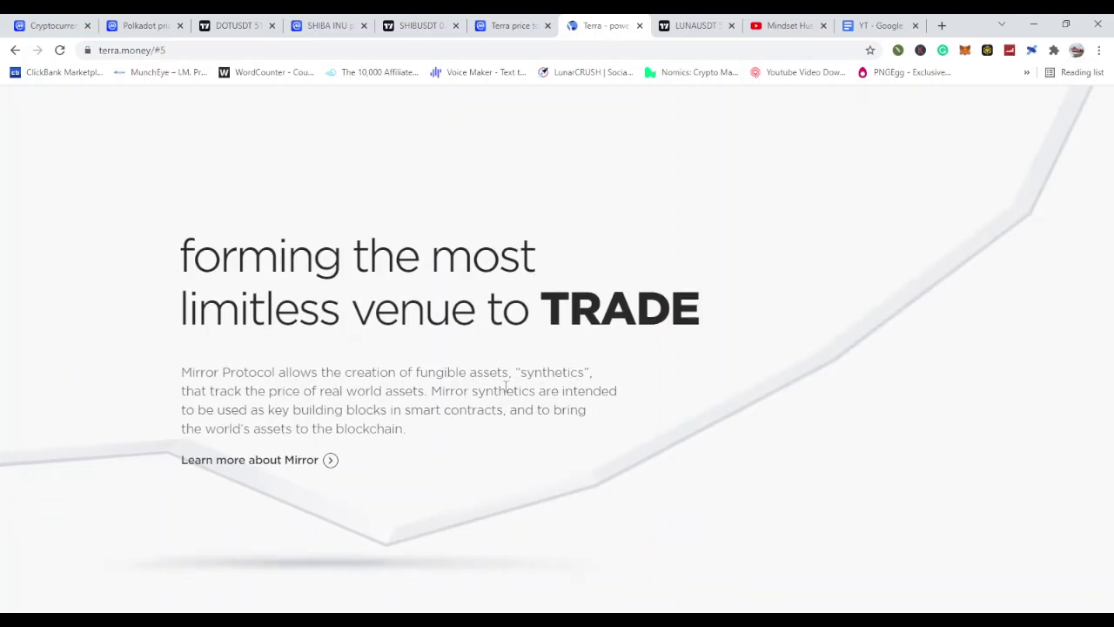
scroll(506, 392, down, 1)
scroll(492, 395, down, 1)
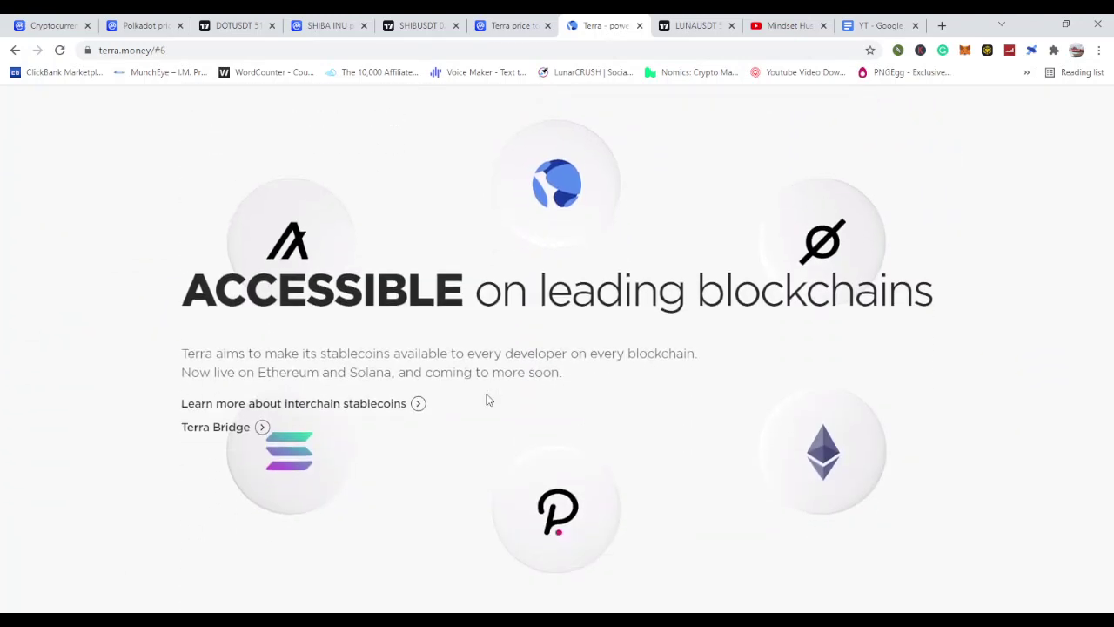
scroll(488, 399, down, 1)
scroll(488, 399, up, 1)
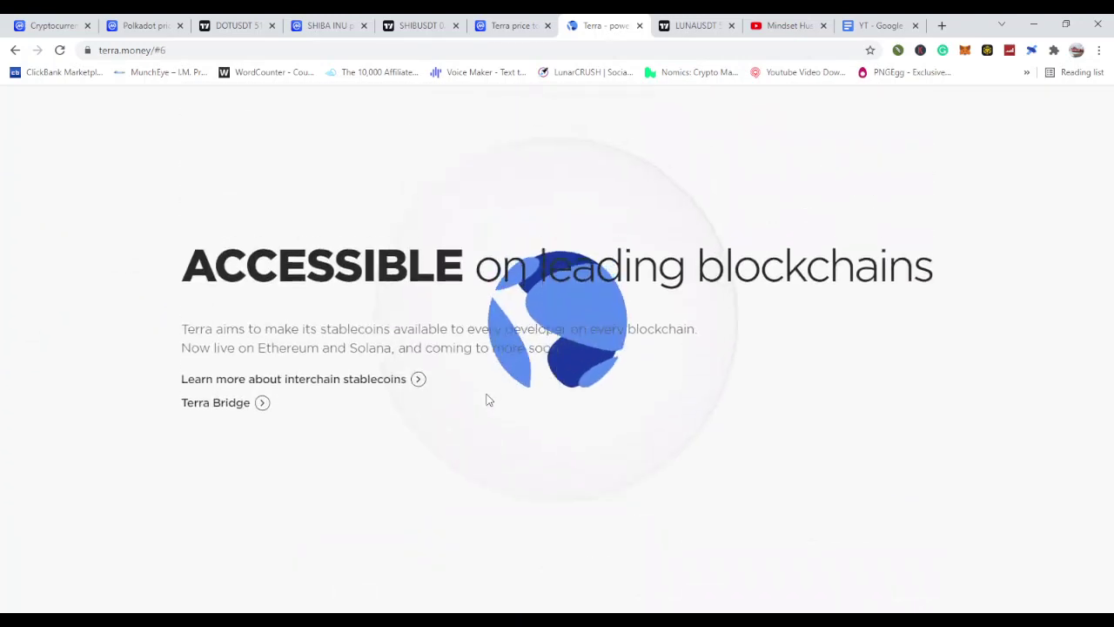
scroll(487, 400, down, 1)
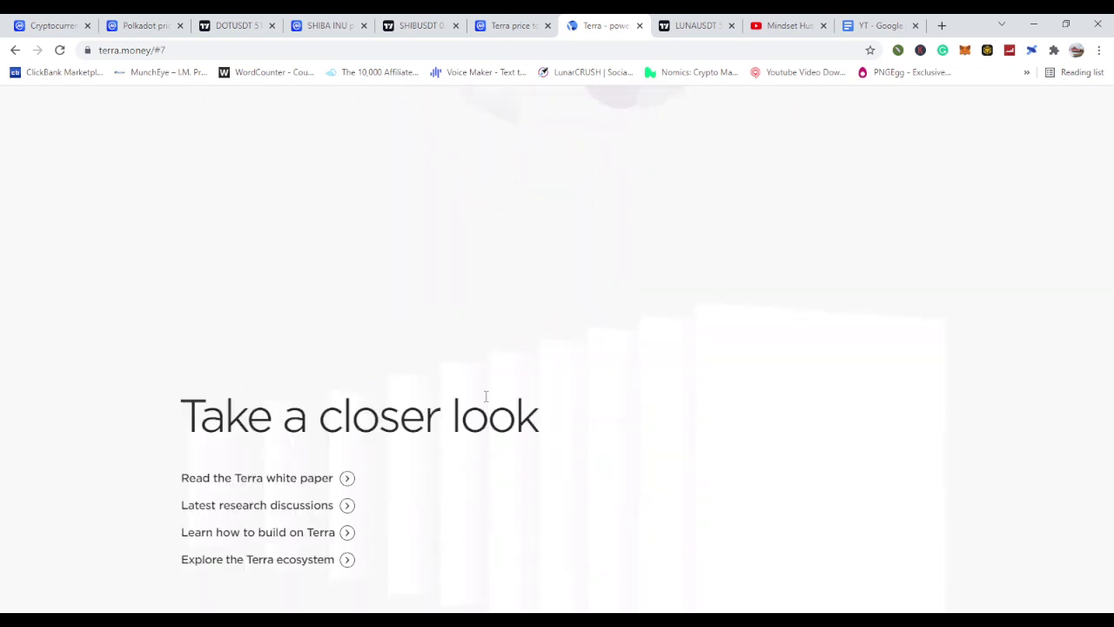
scroll(488, 401, down, 1)
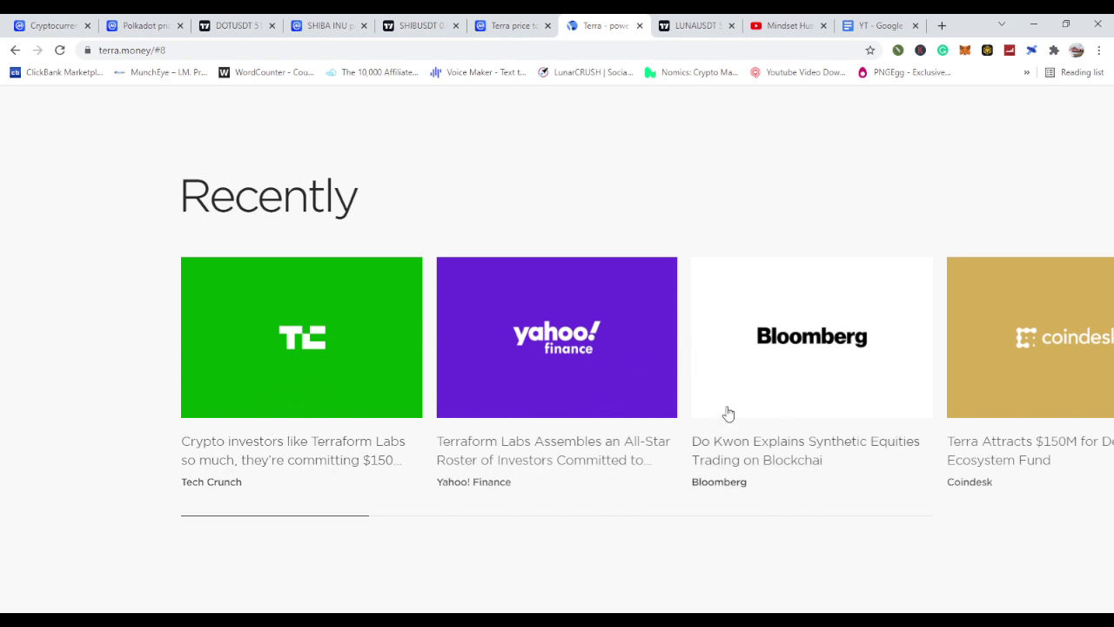
scroll(360, 403, down, 1)
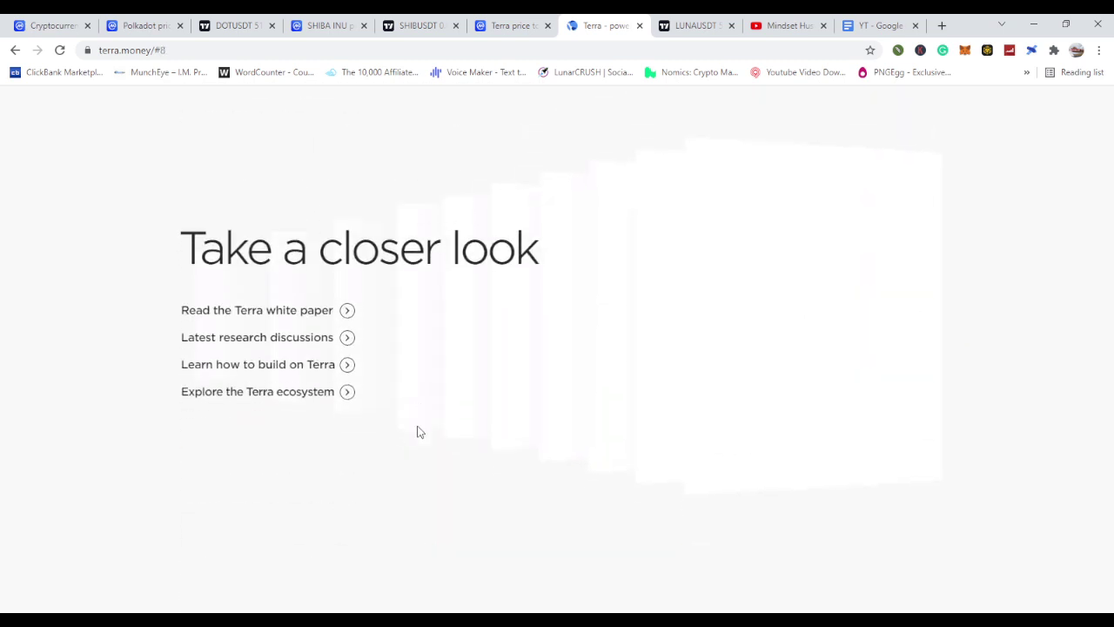
scroll(417, 432, down, 2)
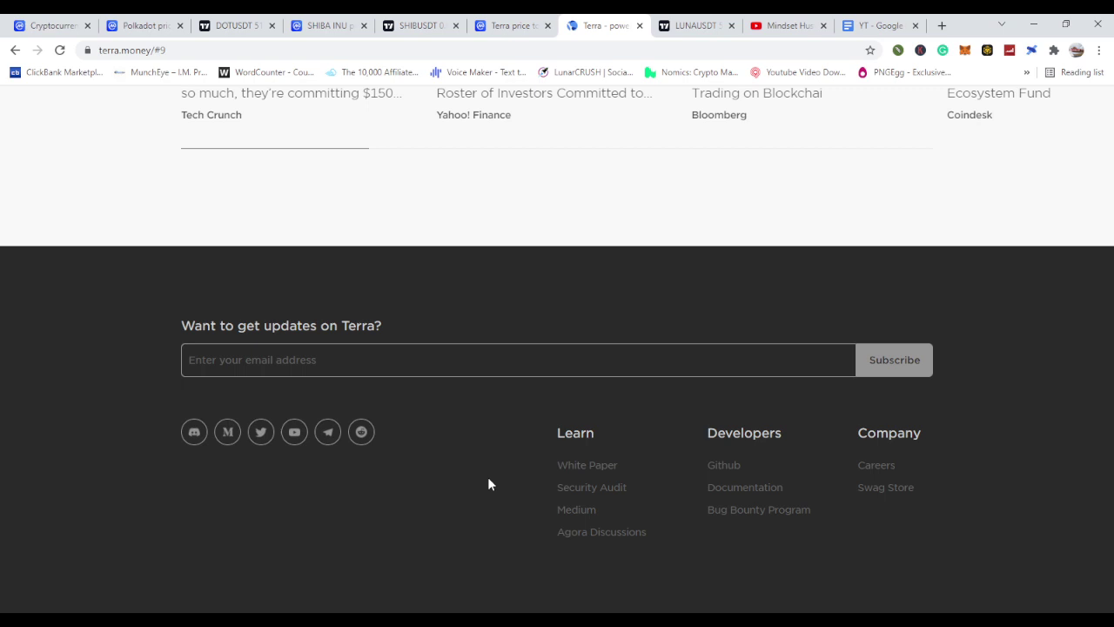
Open Terra's white paper from the site footer and skim it from the abstract through section 2.2 on measuring stability with miner oracles
click(587, 468)
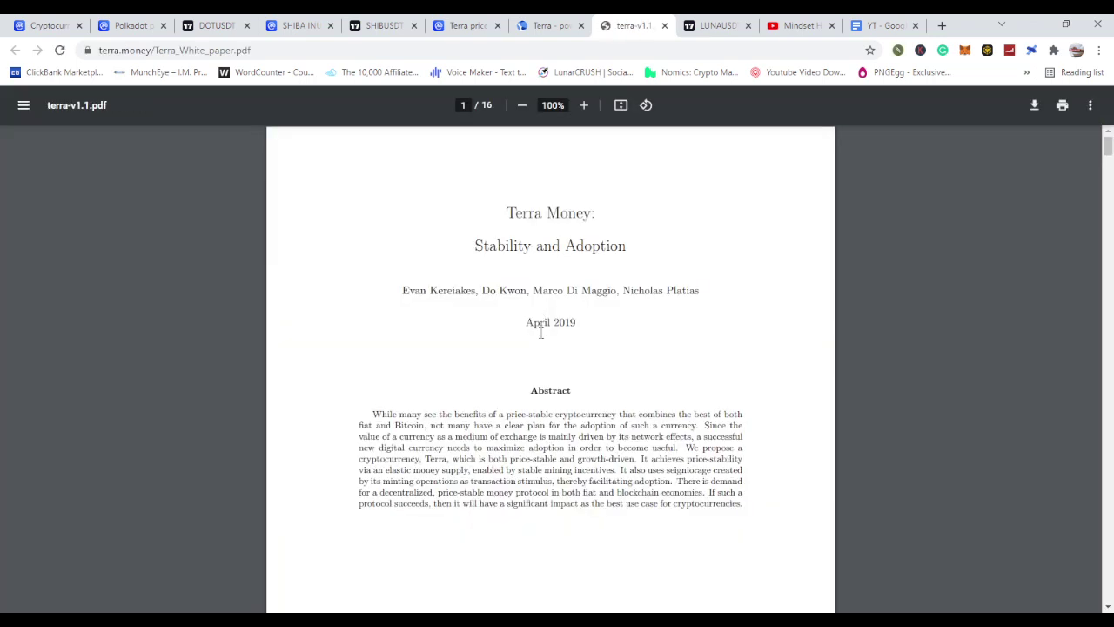
scroll(560, 320, down, 2)
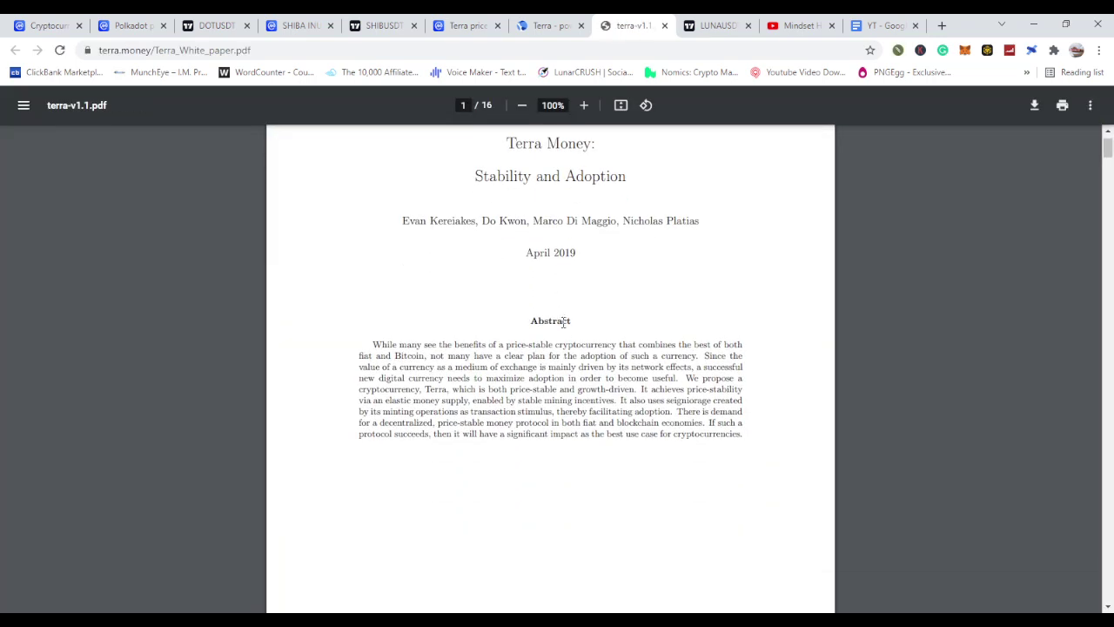
scroll(562, 329, down, 8)
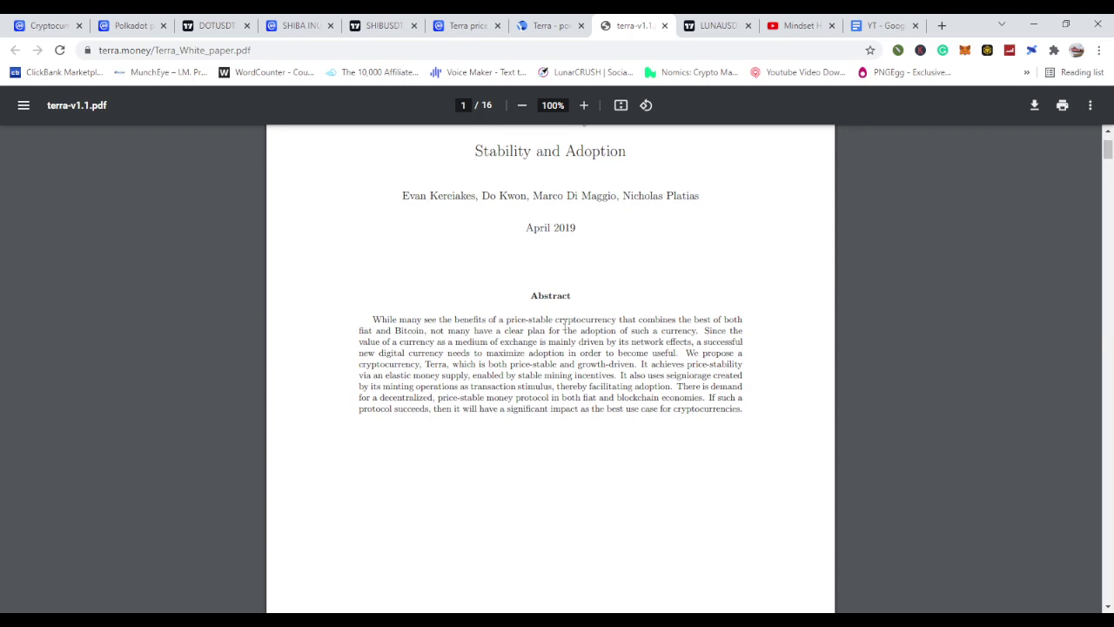
scroll(557, 343, up, 1)
scroll(557, 346, down, 11)
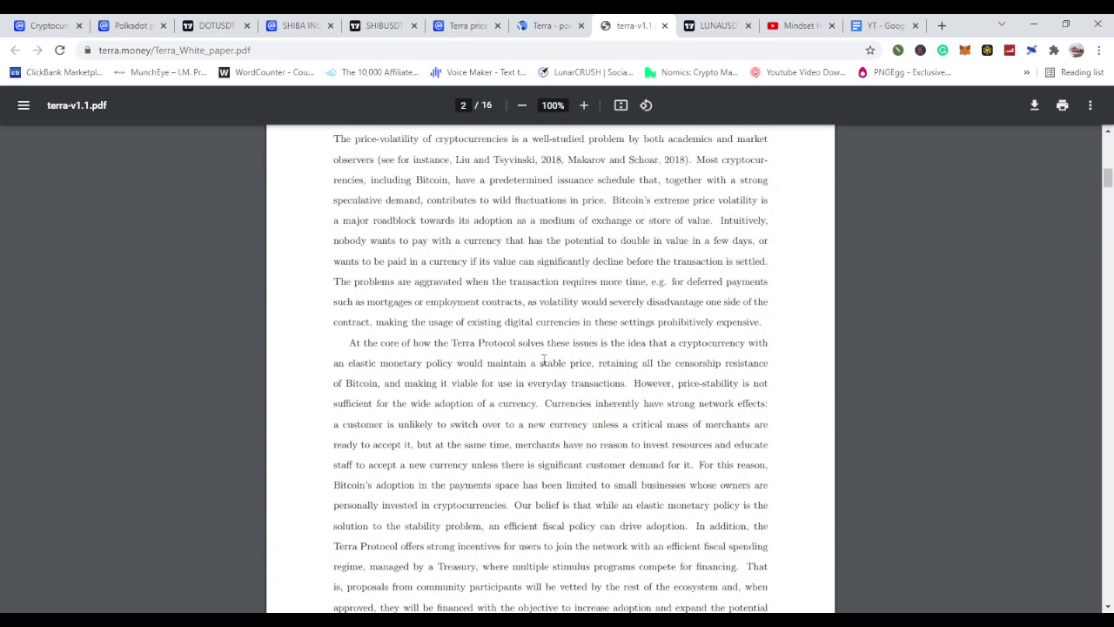
scroll(541, 359, down, 1)
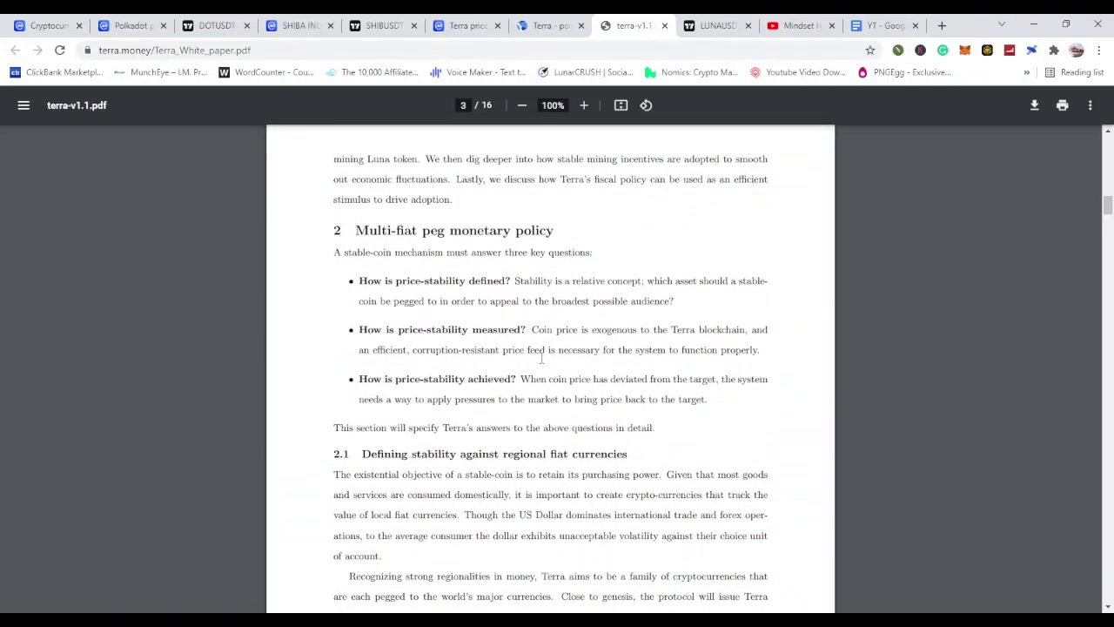
scroll(540, 357, down, 5)
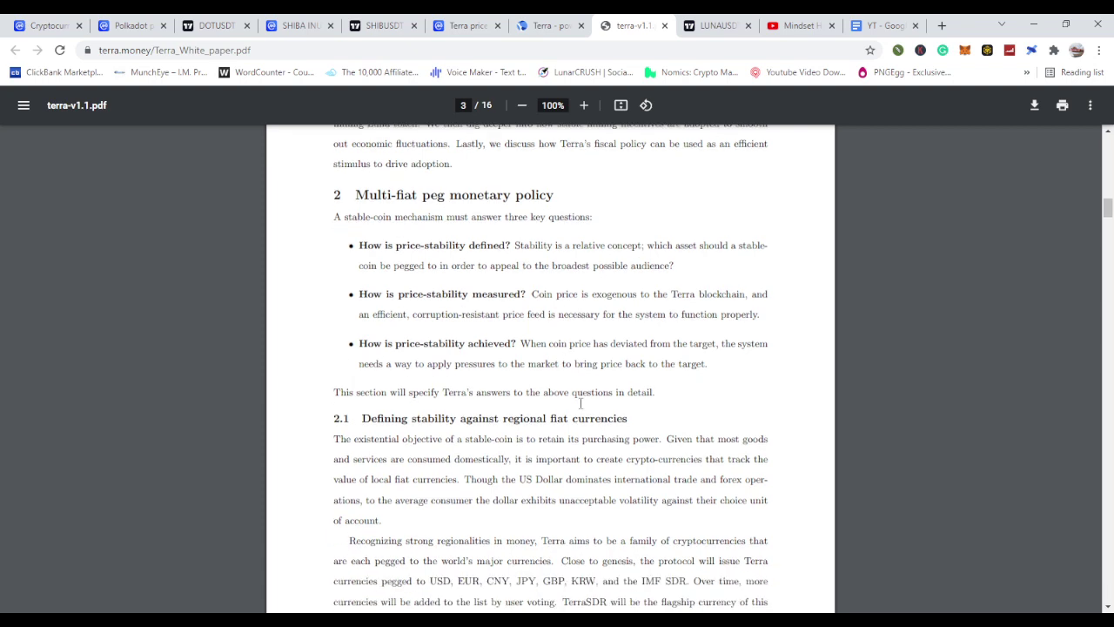
scroll(581, 412, down, 3)
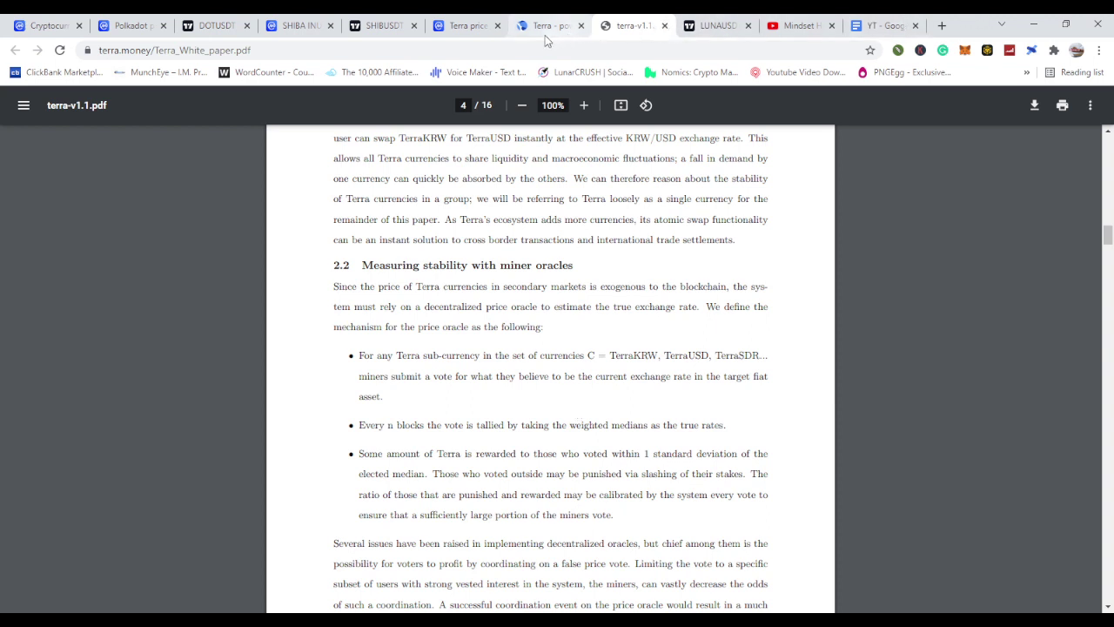
Close the white paper and the terra.money site and return to Terra's CoinMarketCap page
click(664, 27)
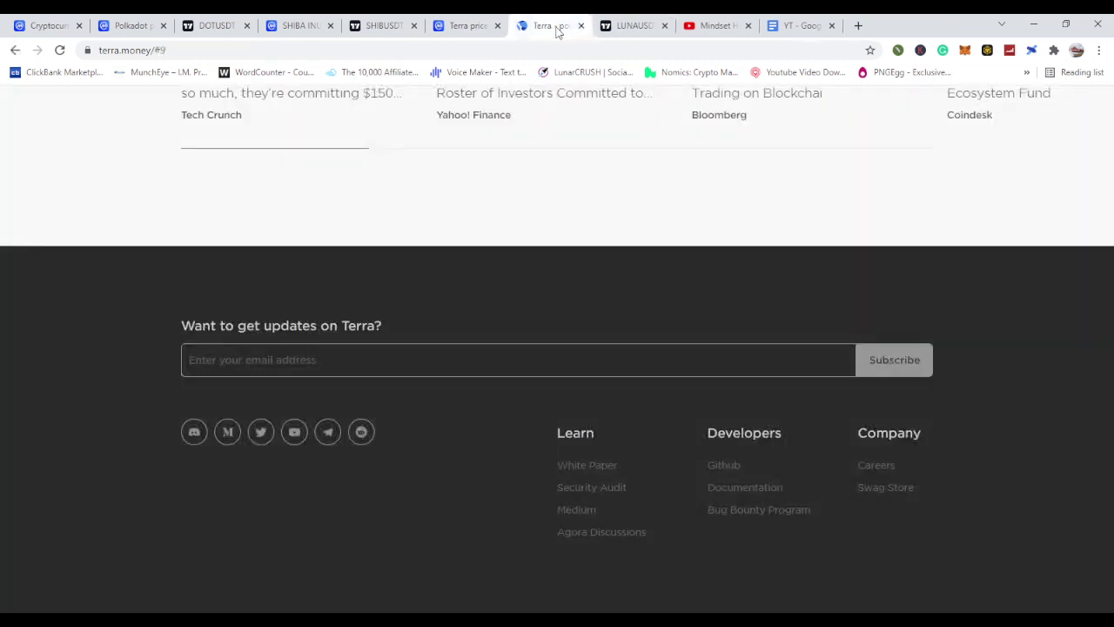
click(582, 26)
click(476, 31)
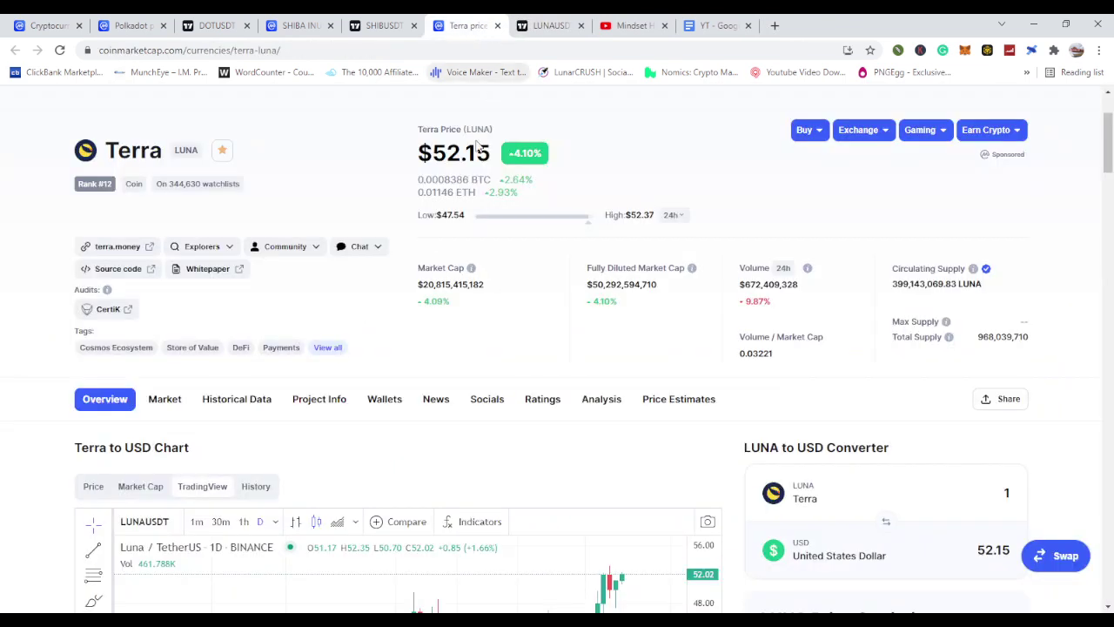
Examine the sections on what Terra is, its founders and what makes it unique, highlighting the text about its development start and mainnet launch
scroll(47, 357, down, 8)
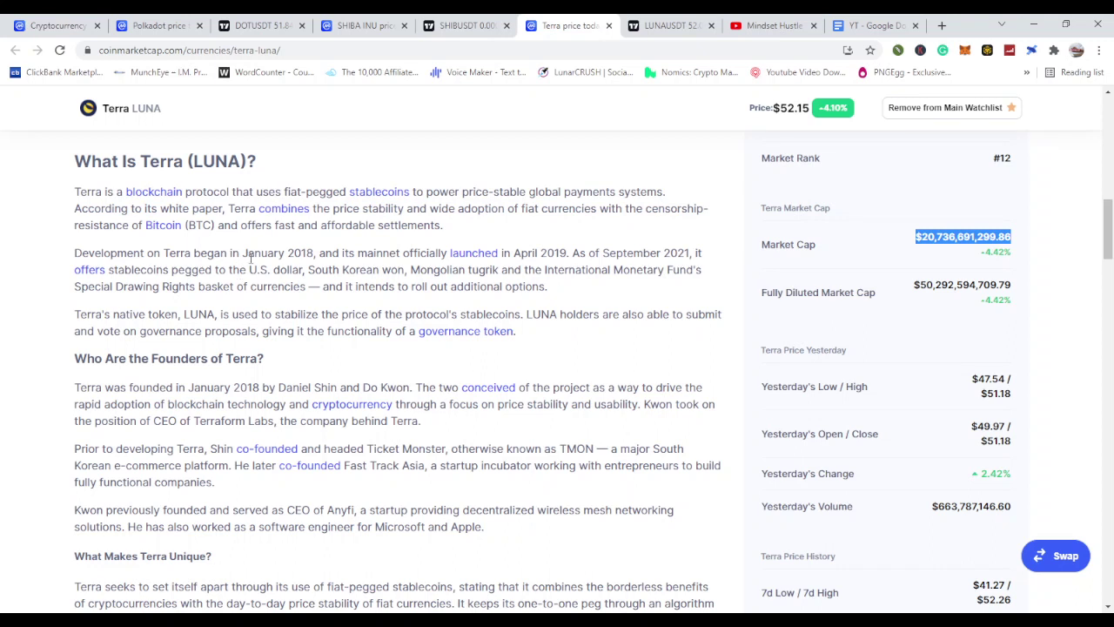
drag(242, 254, 307, 271)
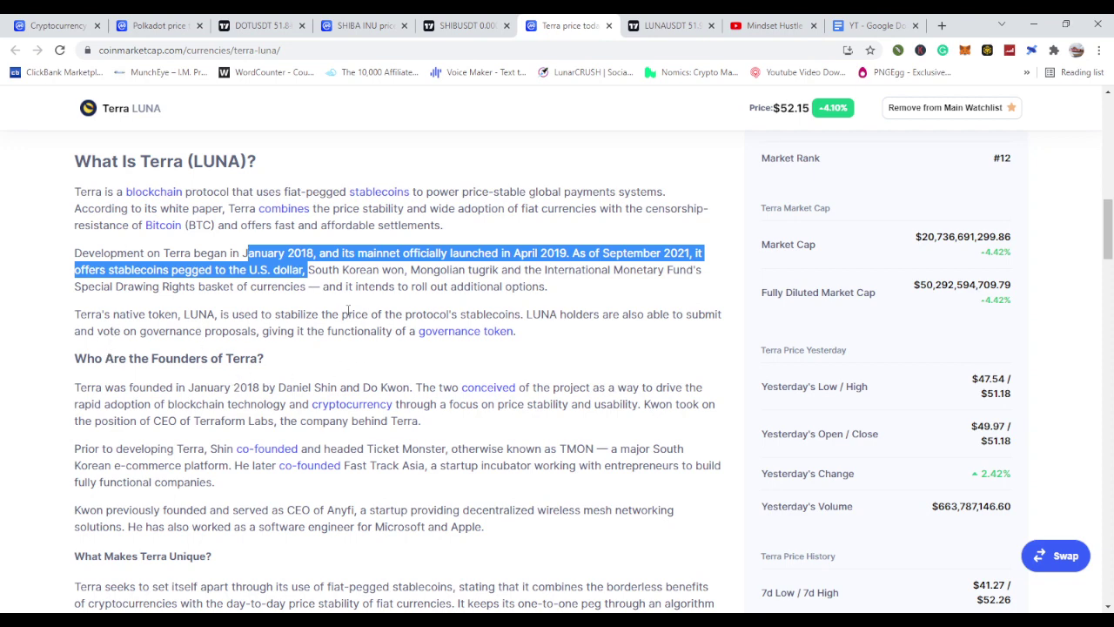
scroll(424, 443, down, 3)
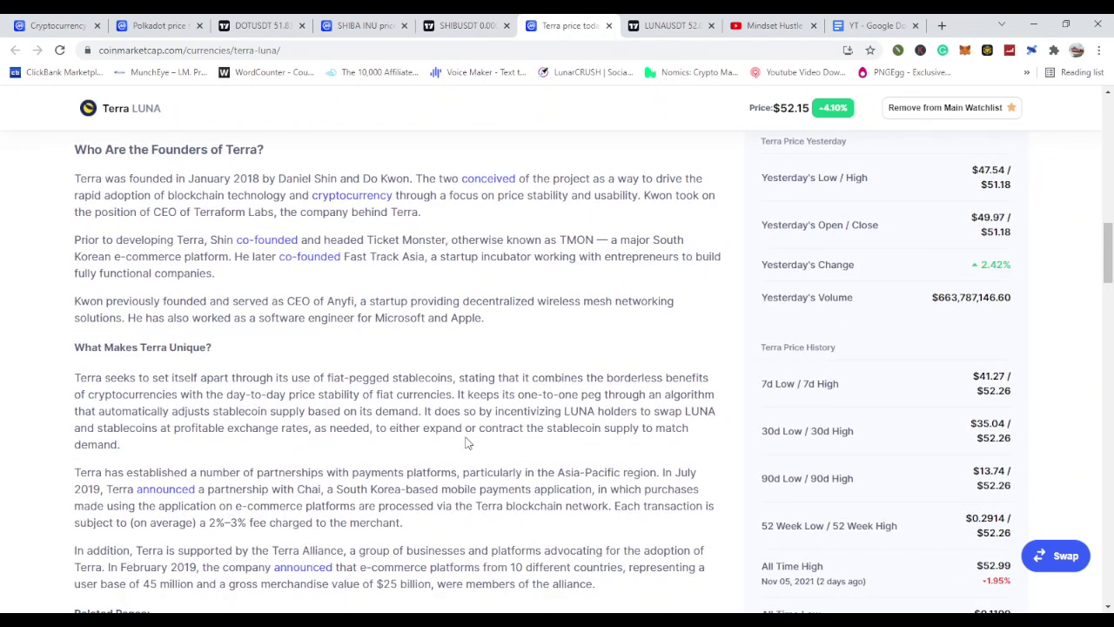
scroll(465, 442, up, 10)
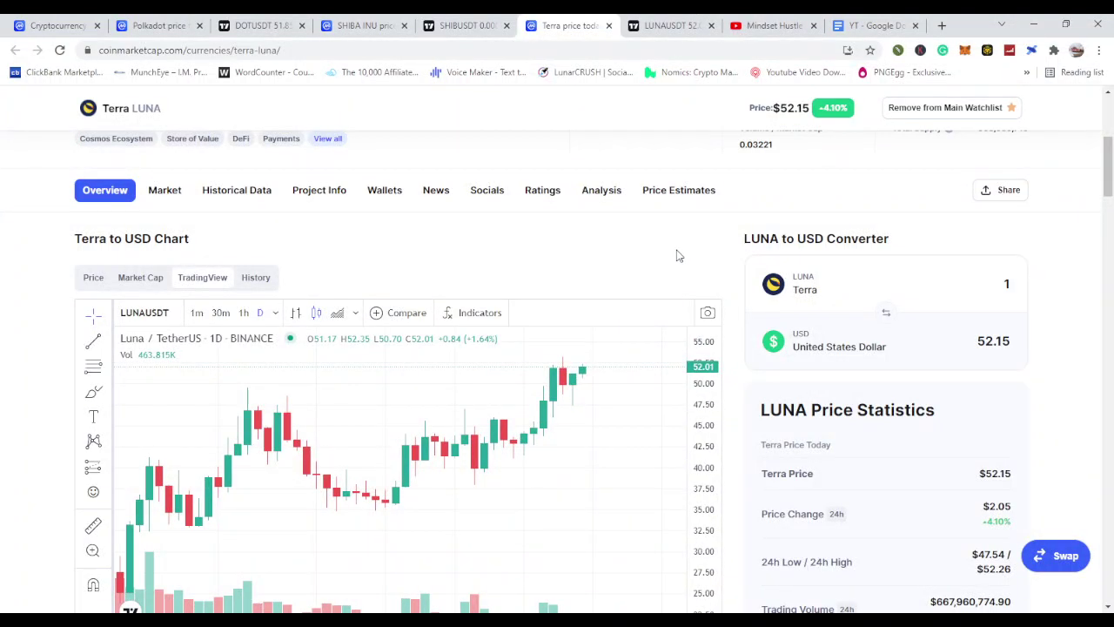
scroll(679, 252, down, 1)
scroll(738, 258, up, 4)
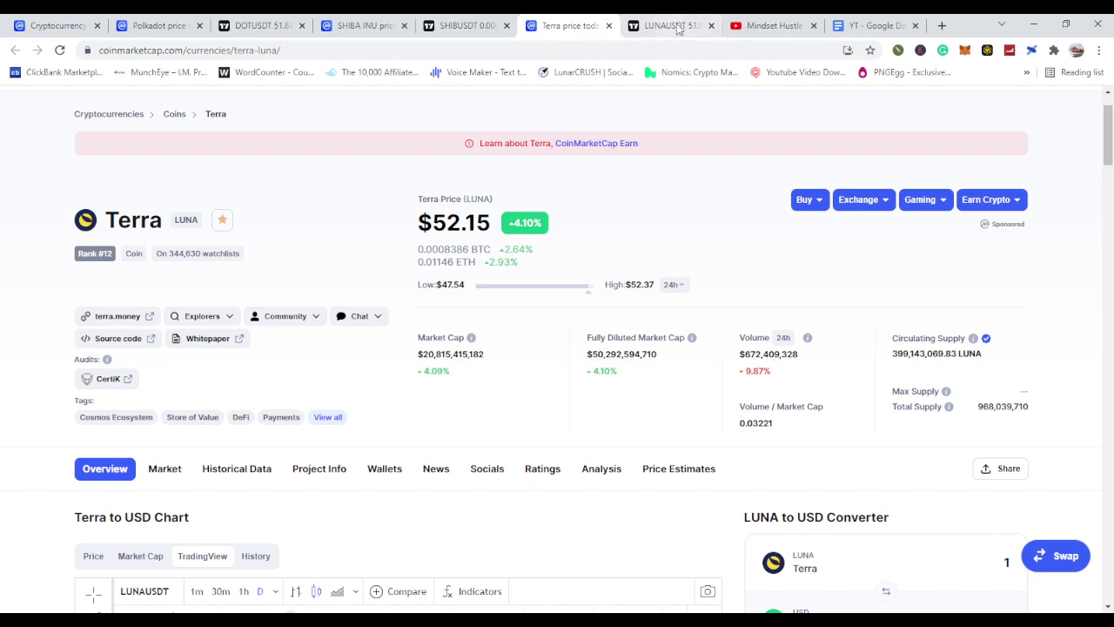
In the YT Google Doc, apply a black highlight to "Quick overview of LUNA token" and select "Technical analysis of LUNA, when to buy"
click(875, 25)
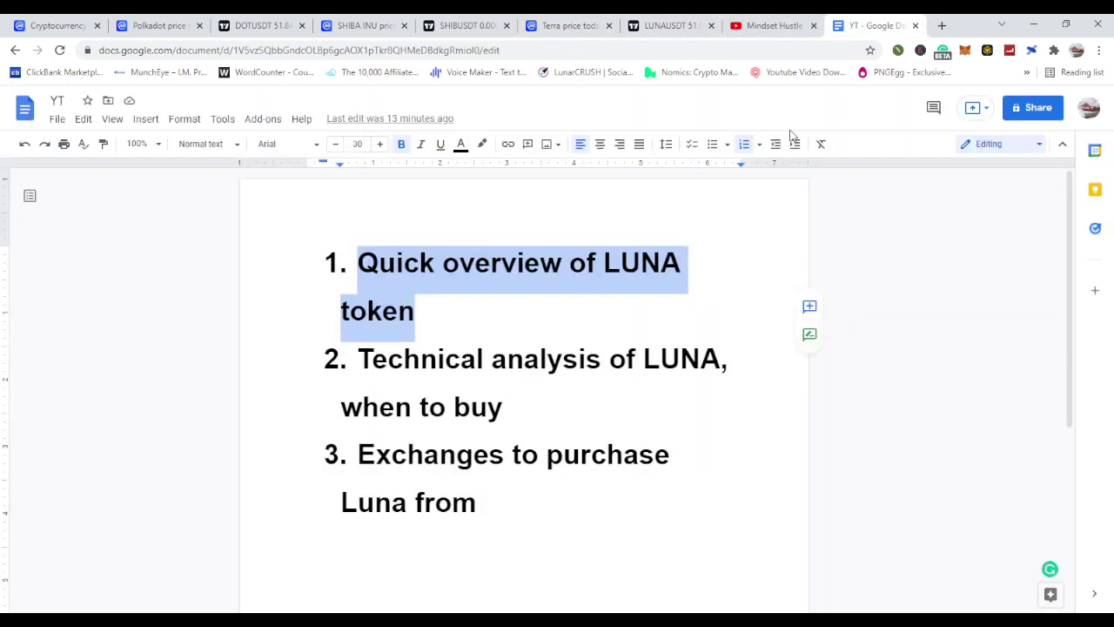
click(398, 394)
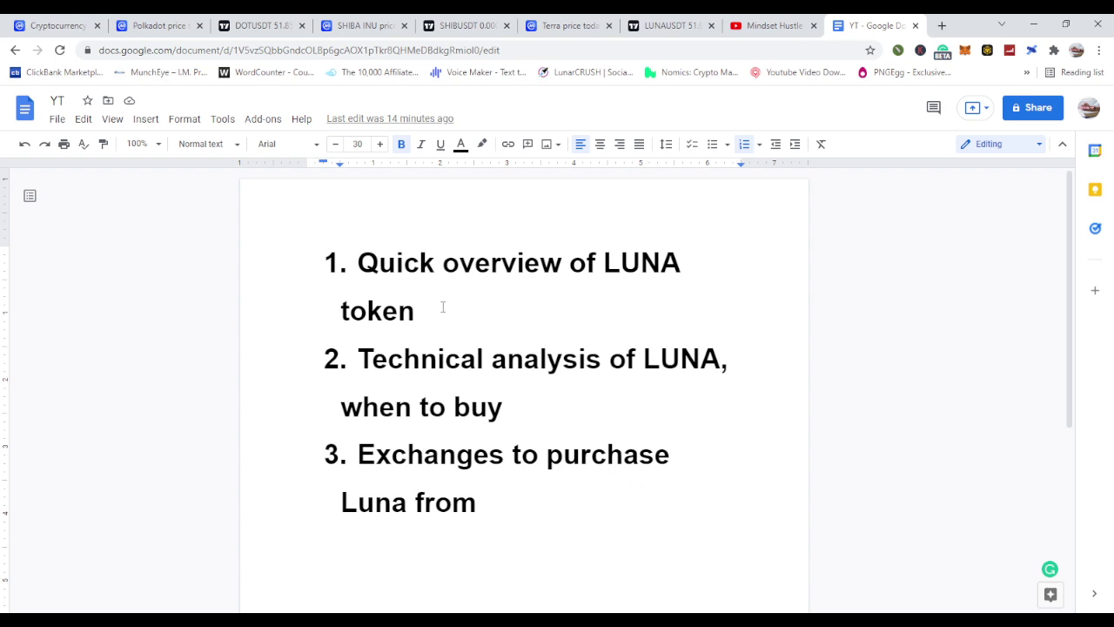
drag(442, 306, 352, 289)
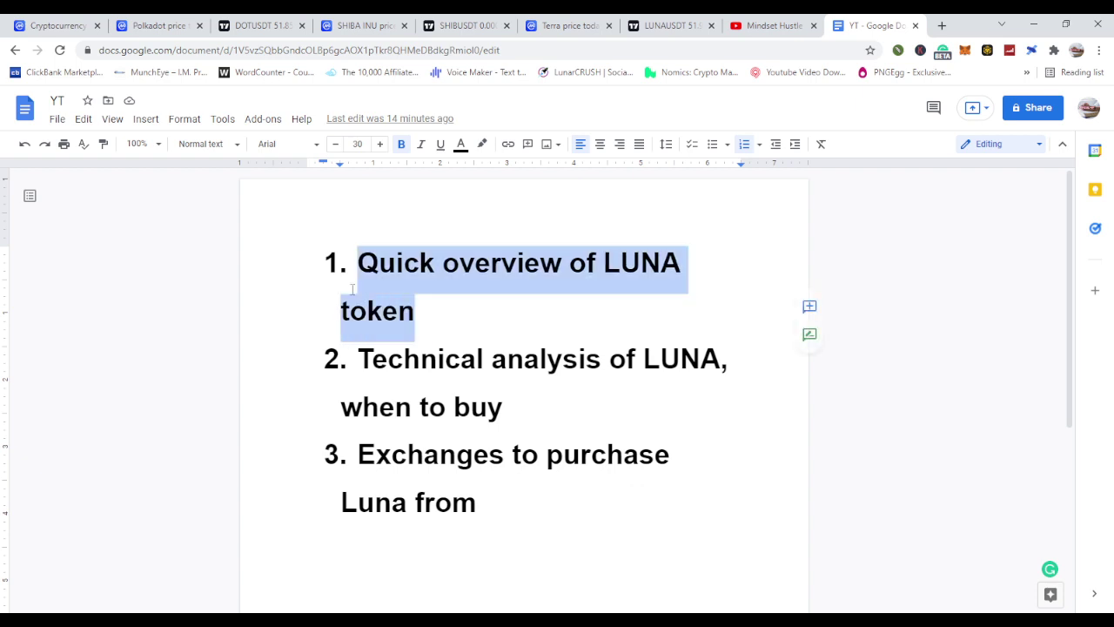
click(484, 145)
click(486, 215)
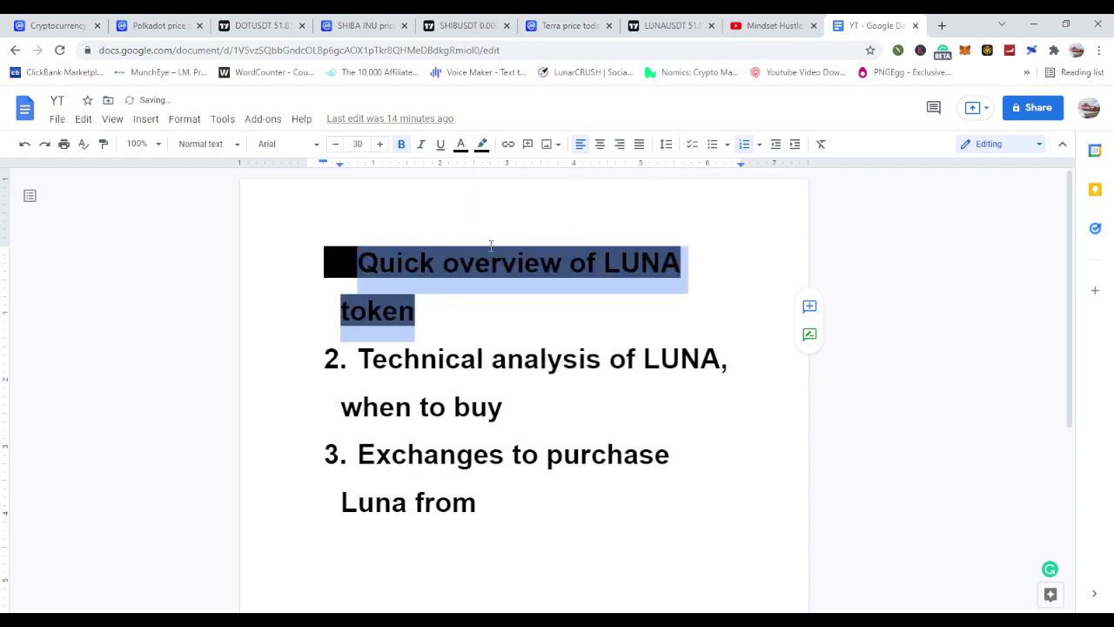
click(444, 407)
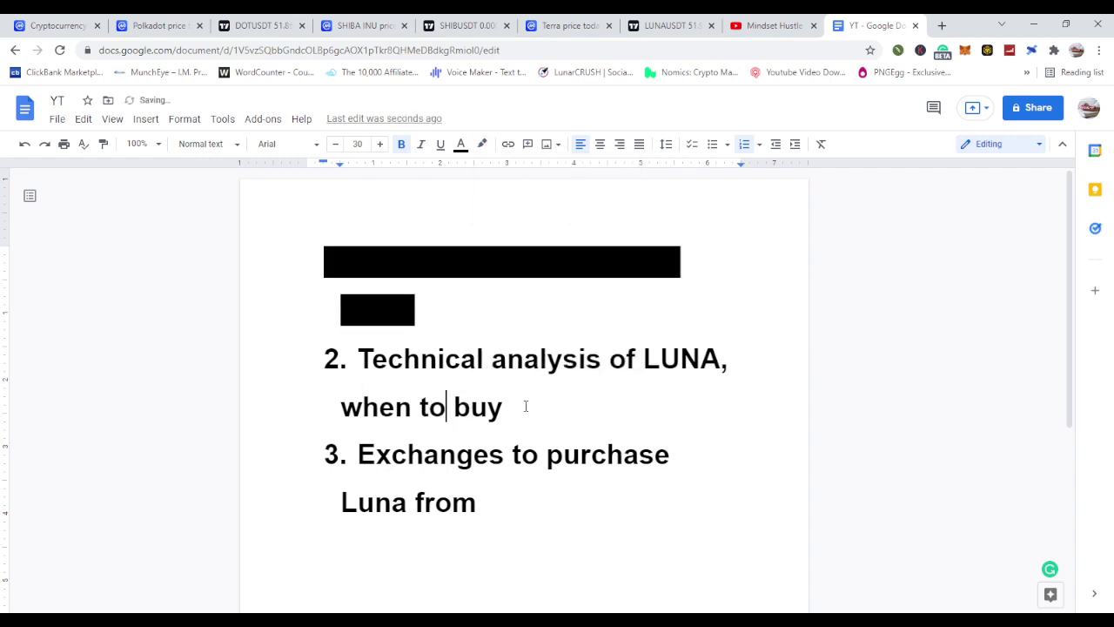
drag(526, 406, 347, 368)
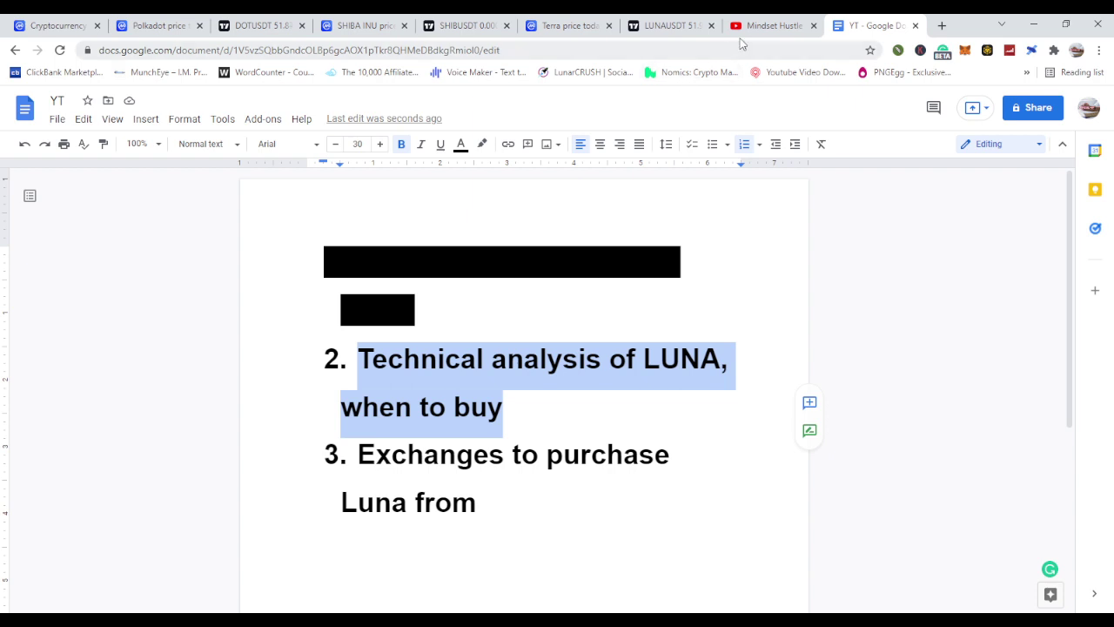
Switch to the LUNAUSDT chart in TradingView, delete its three horizontal lines at 43.41, 33.18 and 21.81, and dismiss the ad
click(685, 26)
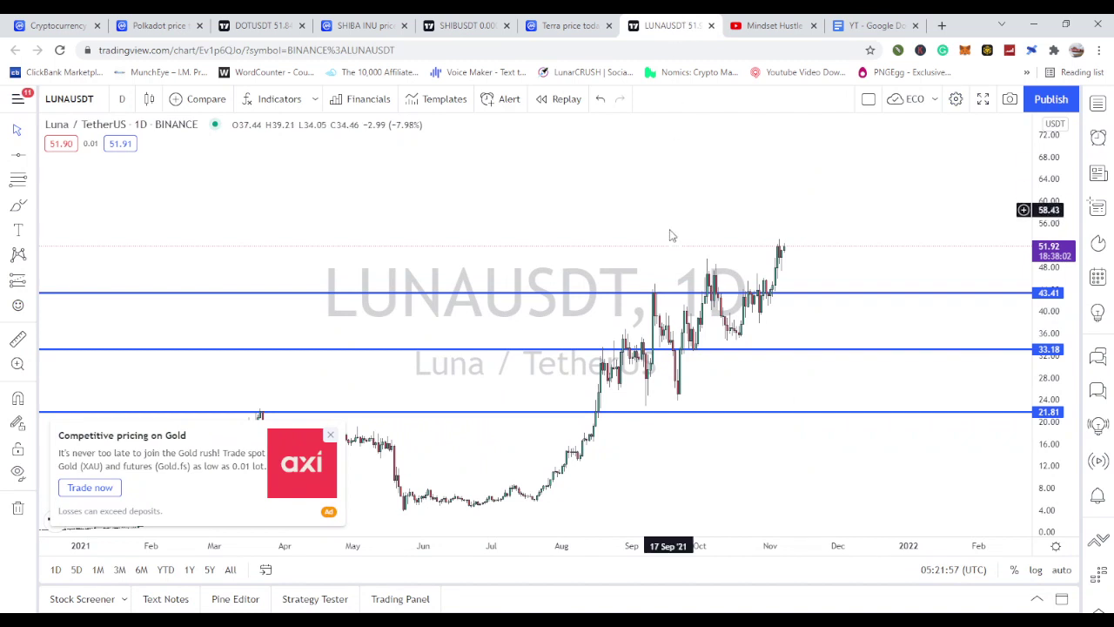
click(534, 293)
key(Delete)
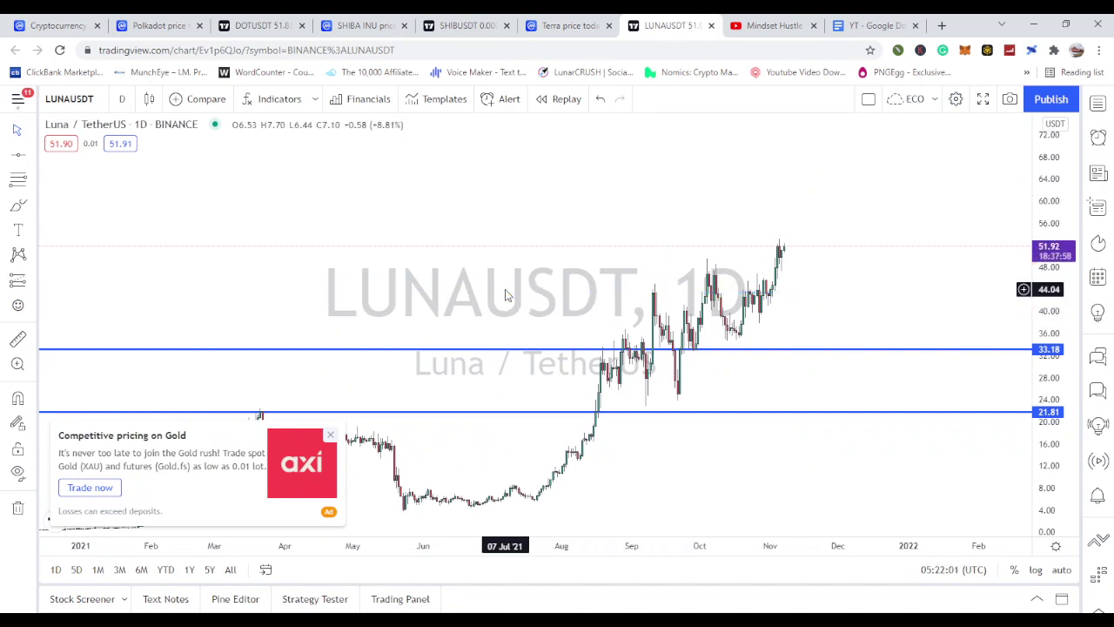
click(506, 349)
key(Delete)
click(501, 411)
key(Delete)
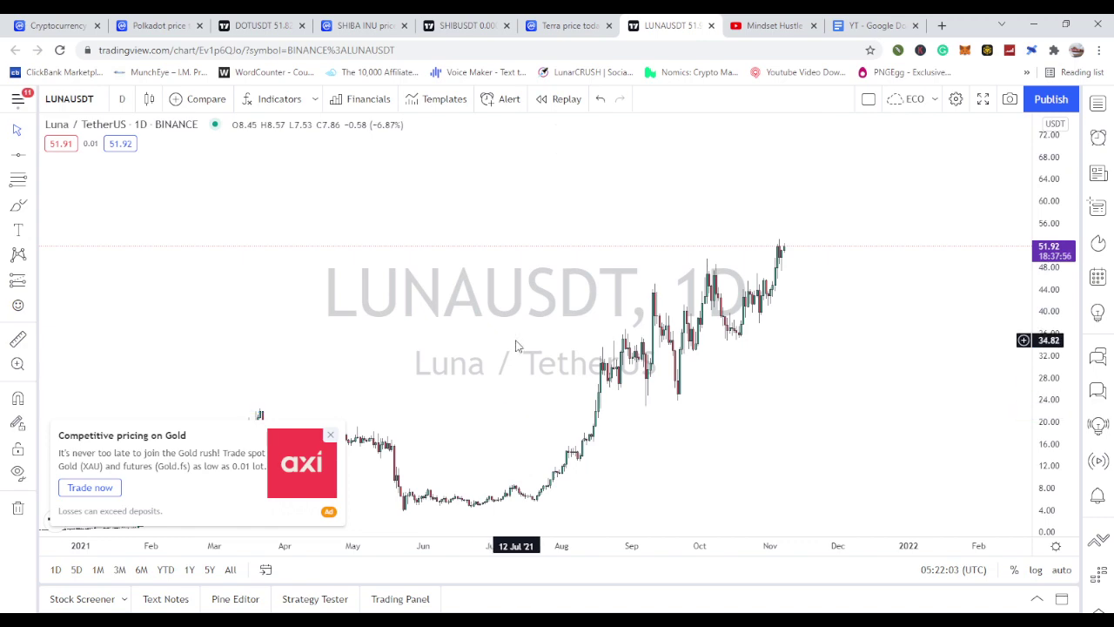
click(331, 434)
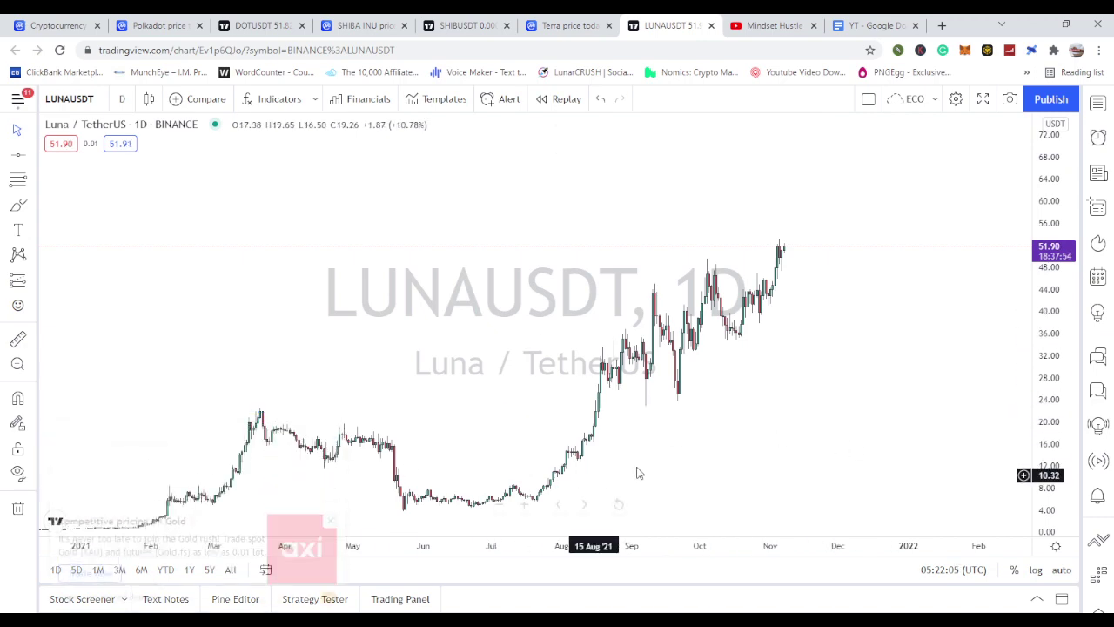
Draw a rising trend line beneath the lows from about 3.5 on 15 July 2021 to about 46 on 30 November 2021
drag(664, 447, 789, 390)
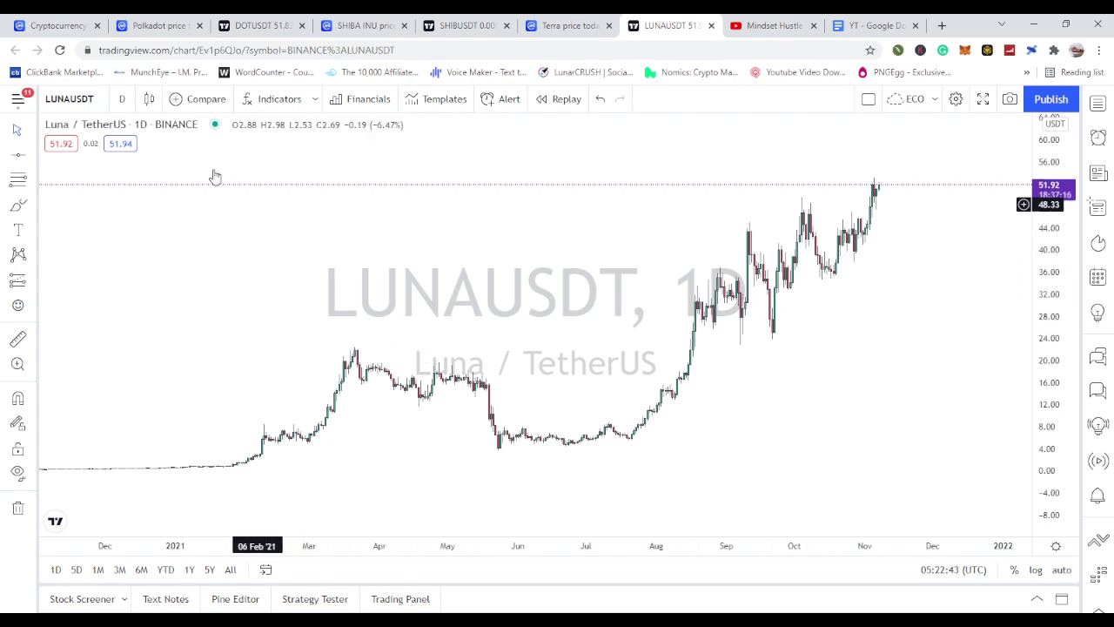
click(33, 160)
click(69, 159)
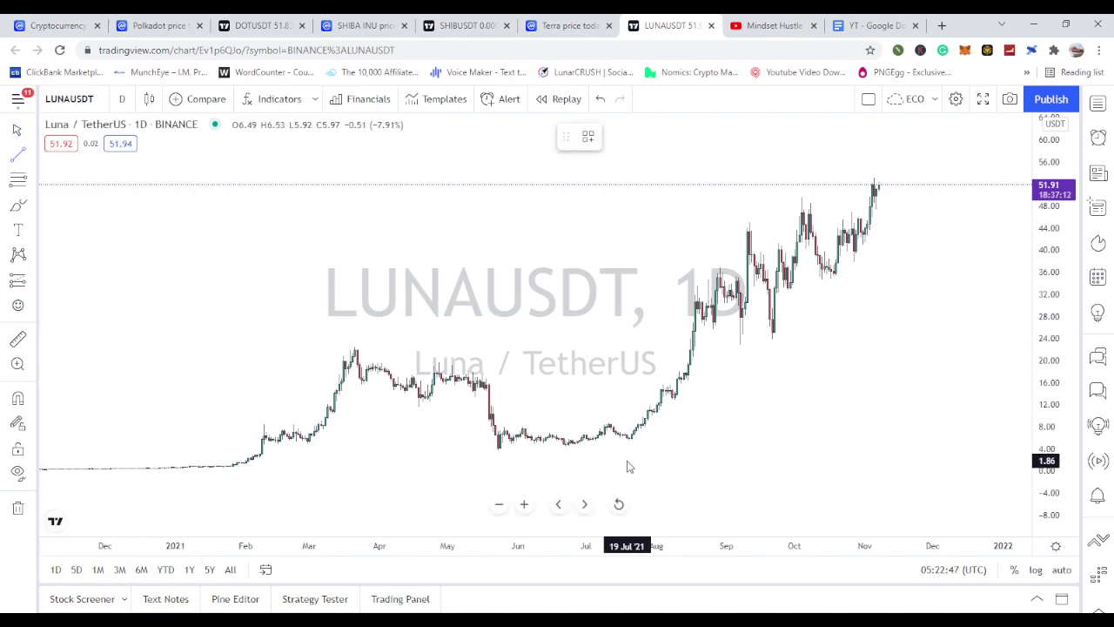
click(625, 451)
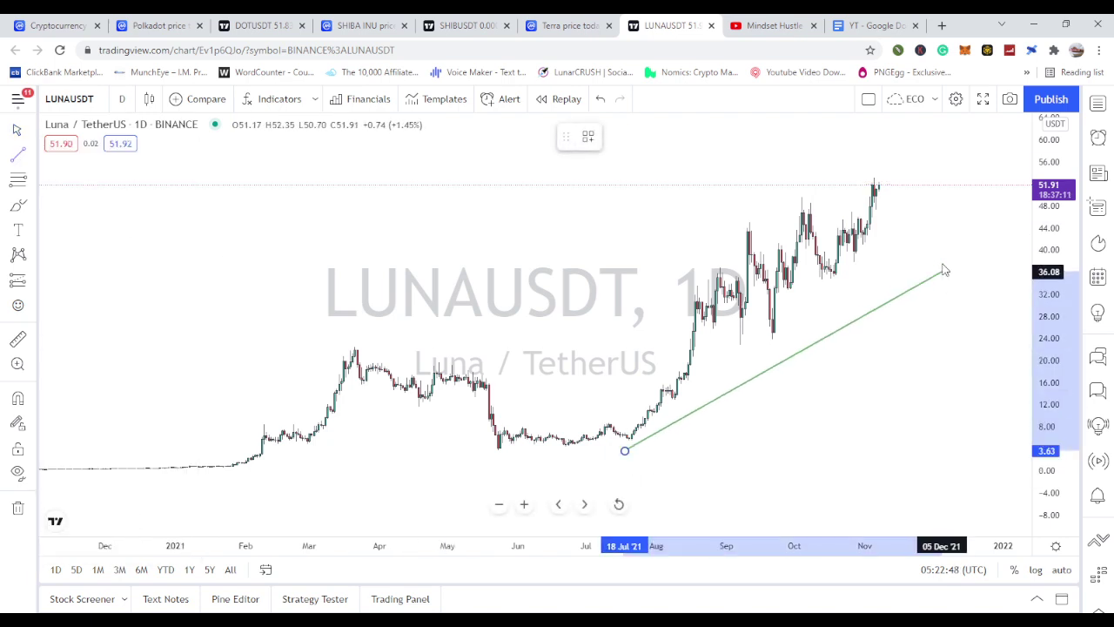
click(930, 218)
click(853, 516)
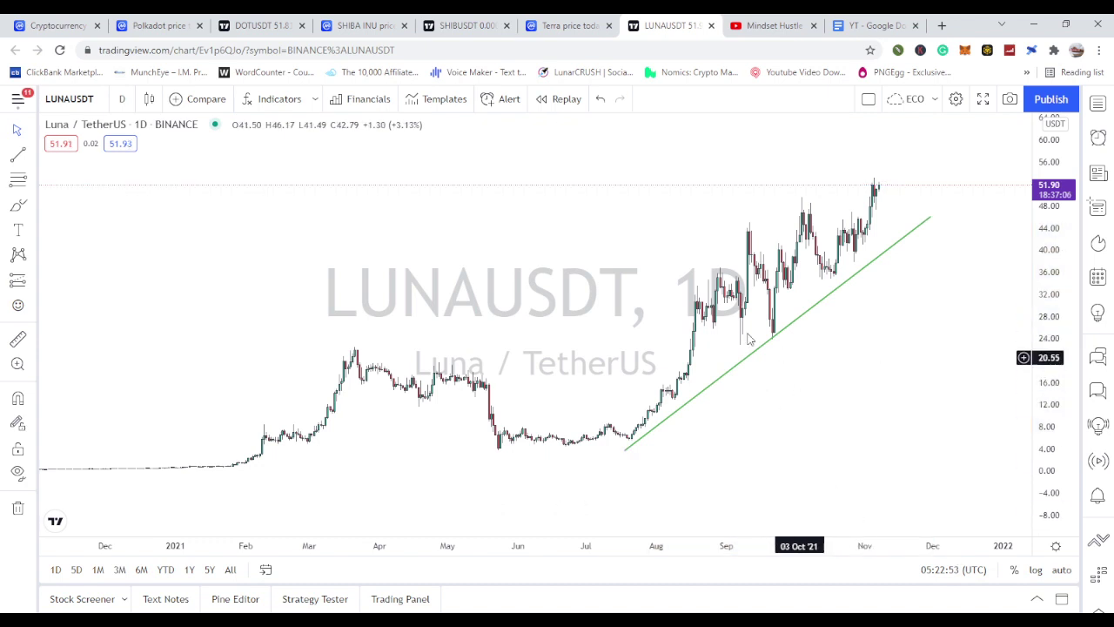
drag(625, 451, 617, 451)
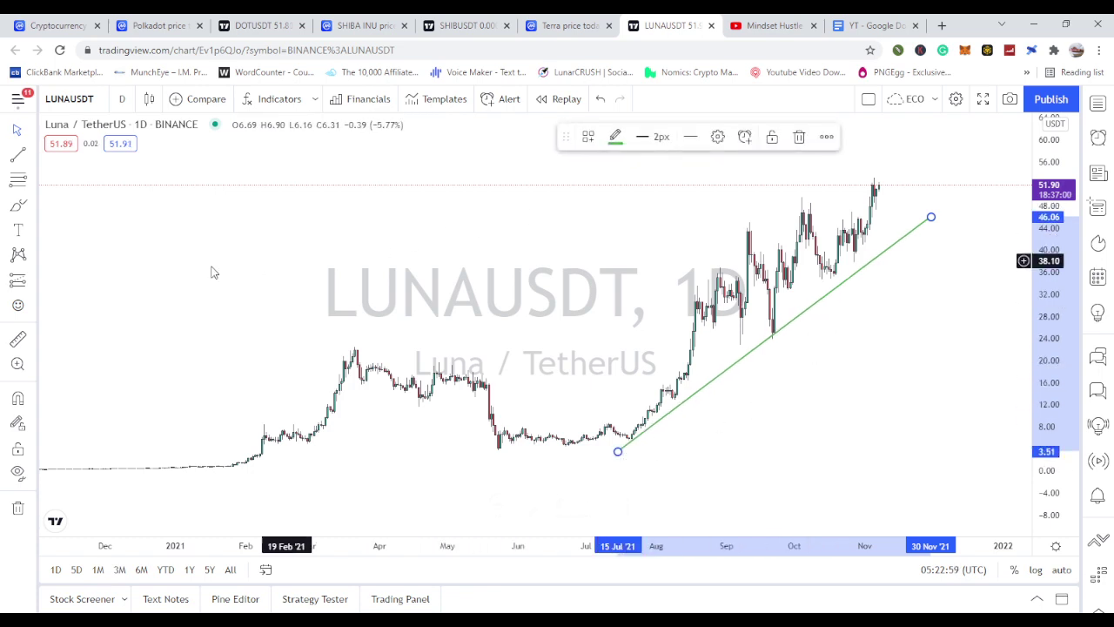
Draw a trend line above the highs from mid-March 2021 to about 55 on 18 November 2021, lowering its start onto the March peak
click(31, 156)
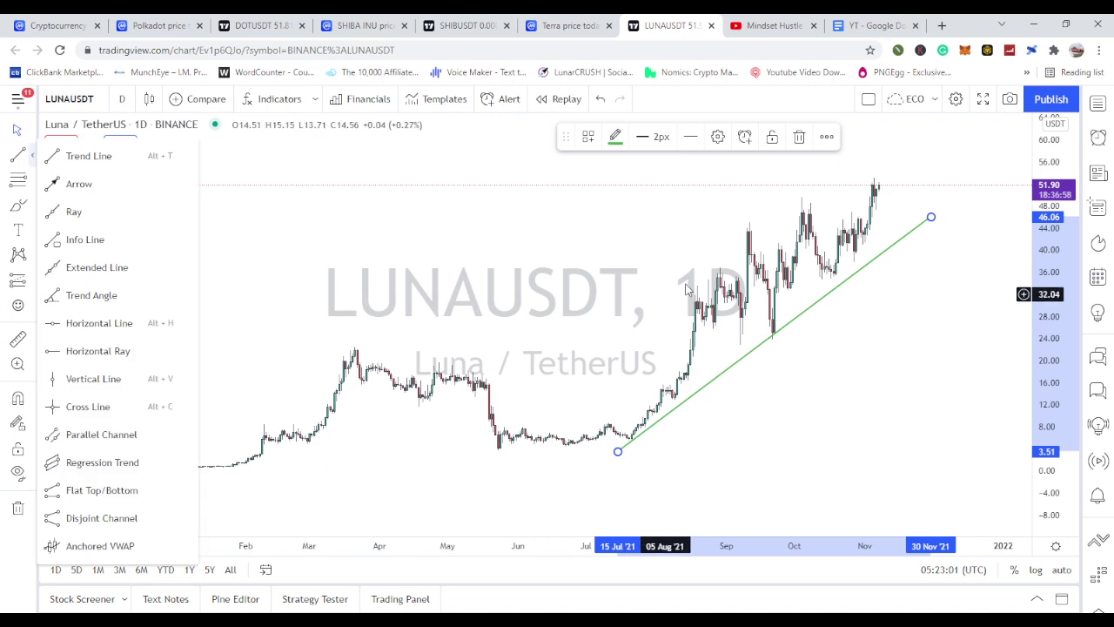
click(356, 352)
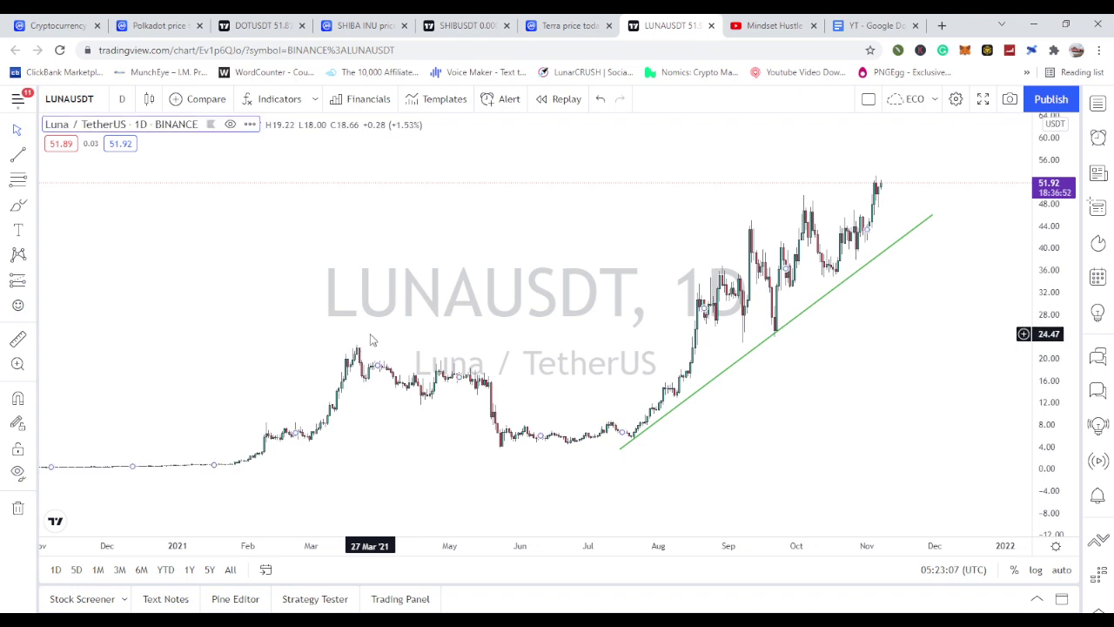
click(14, 156)
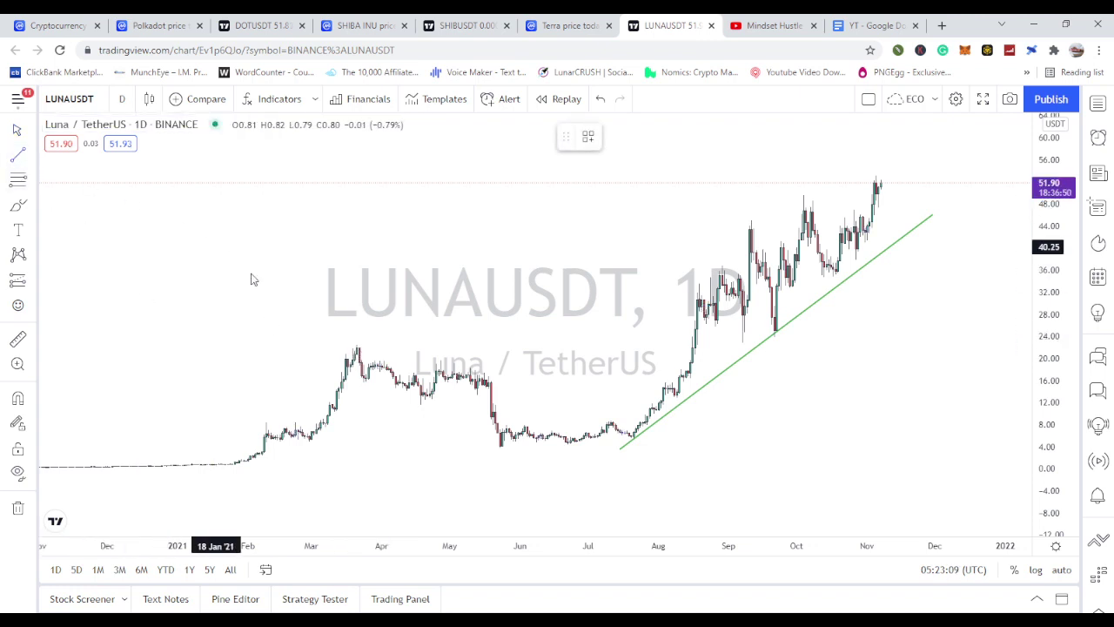
click(339, 342)
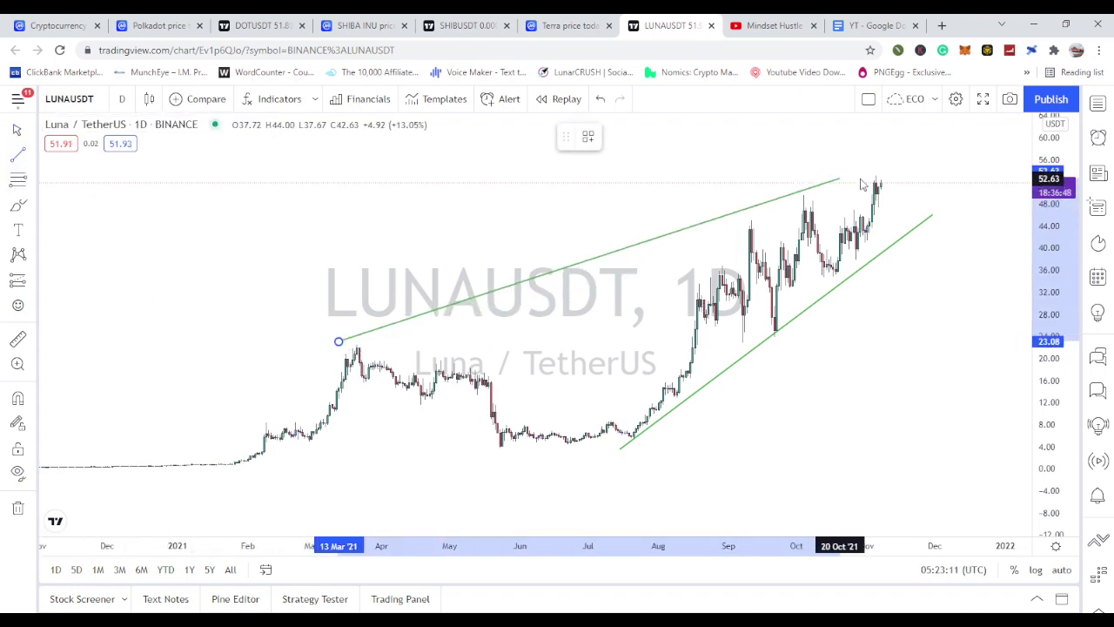
click(907, 170)
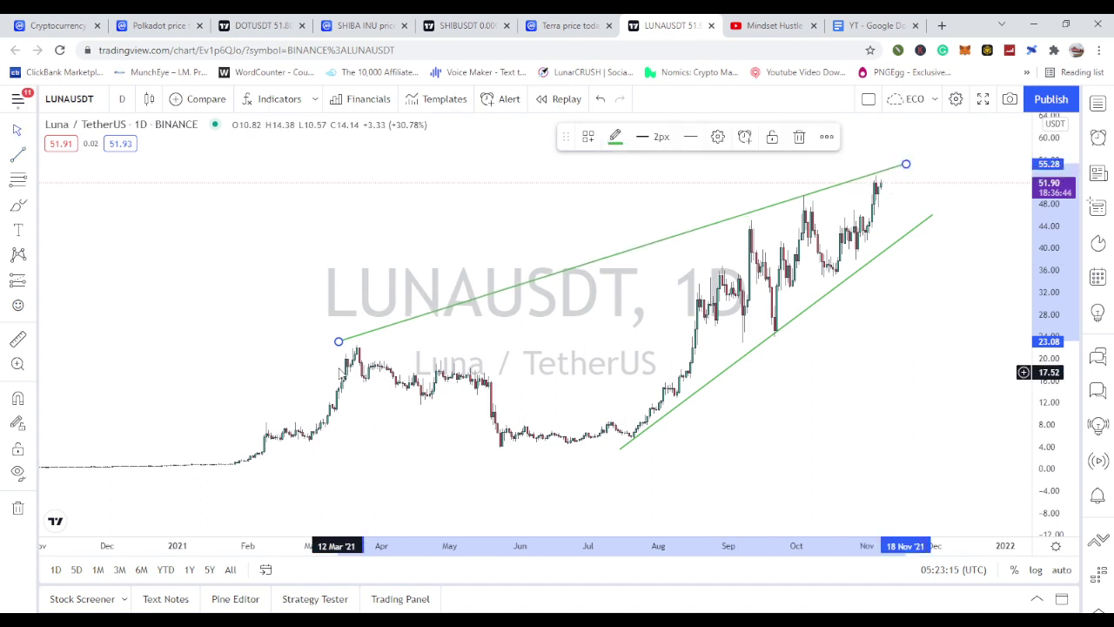
drag(342, 345, 341, 353)
click(489, 253)
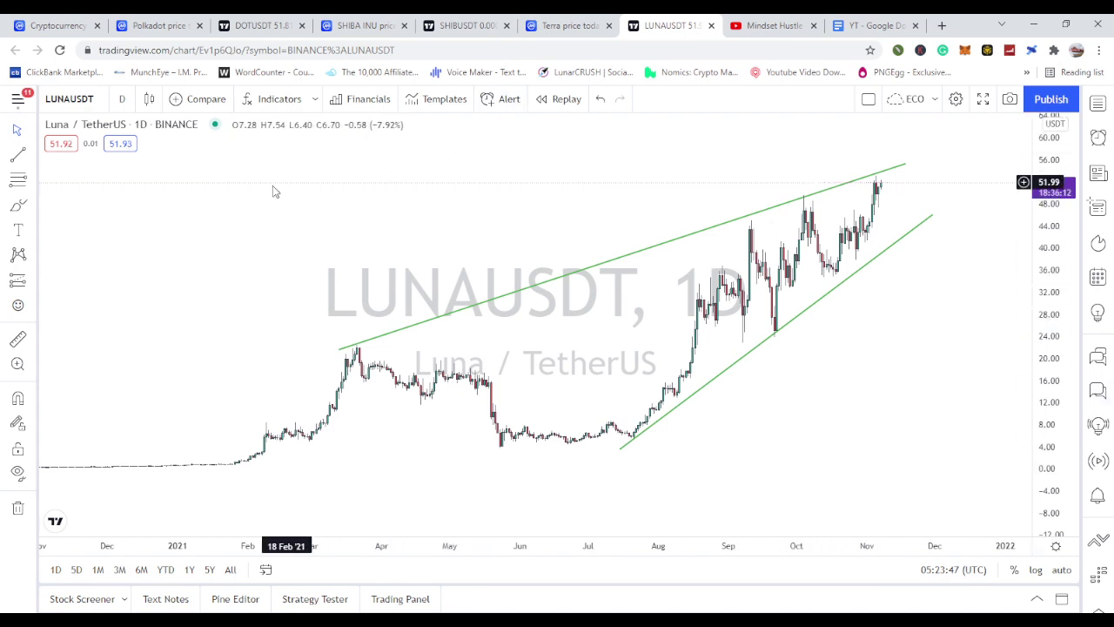
Draw a horizontal ray at 35.20 starting on 27 September 2021, along the October lows, and delete it
click(32, 205)
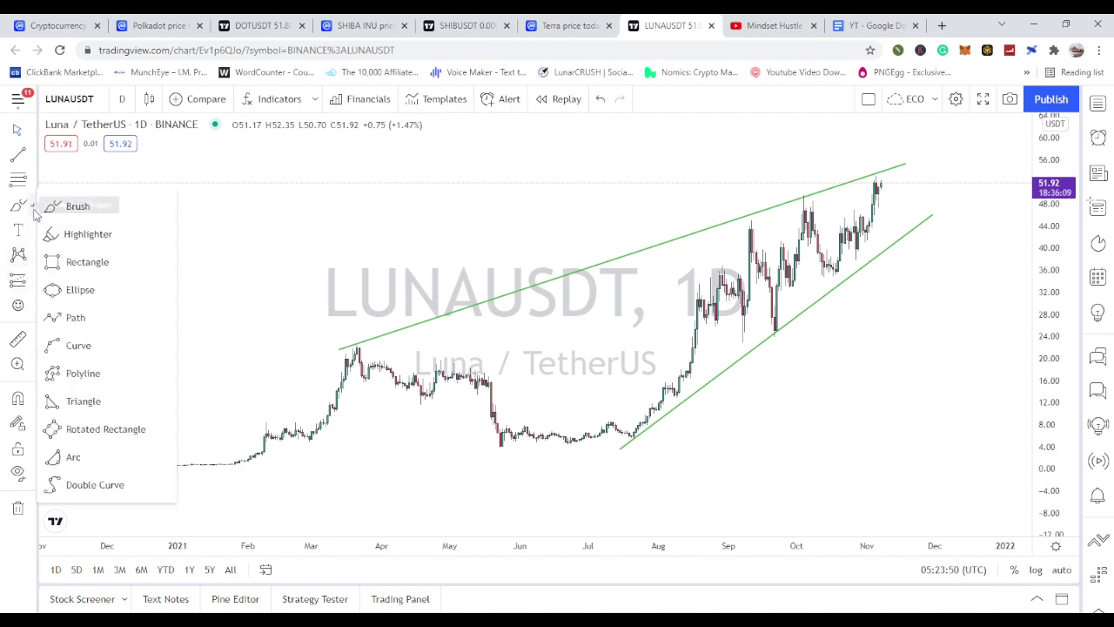
click(59, 262)
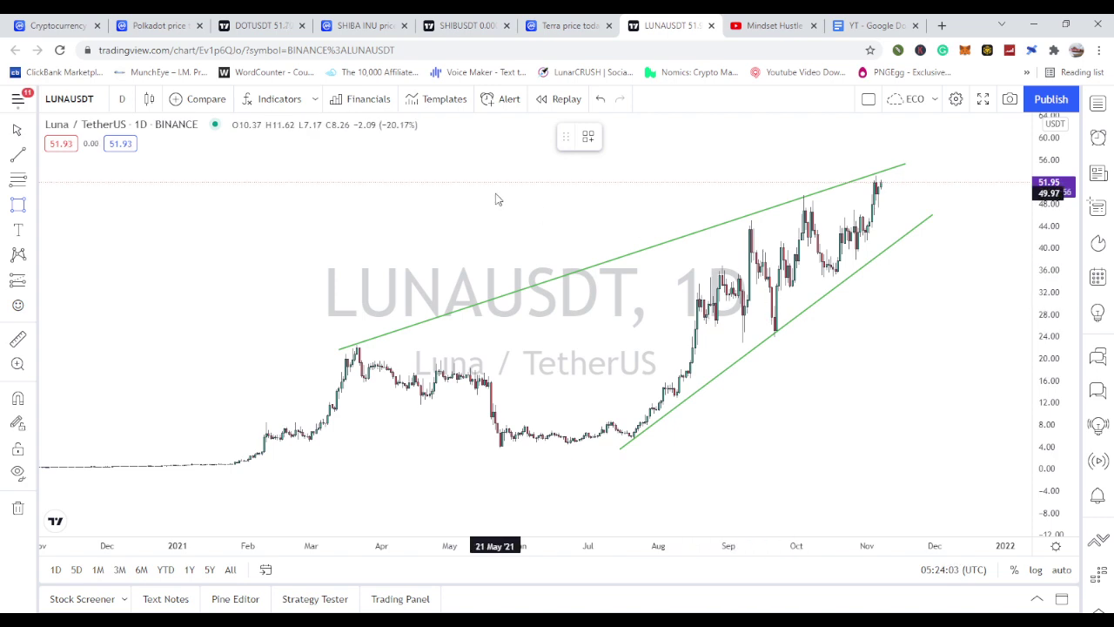
click(32, 157)
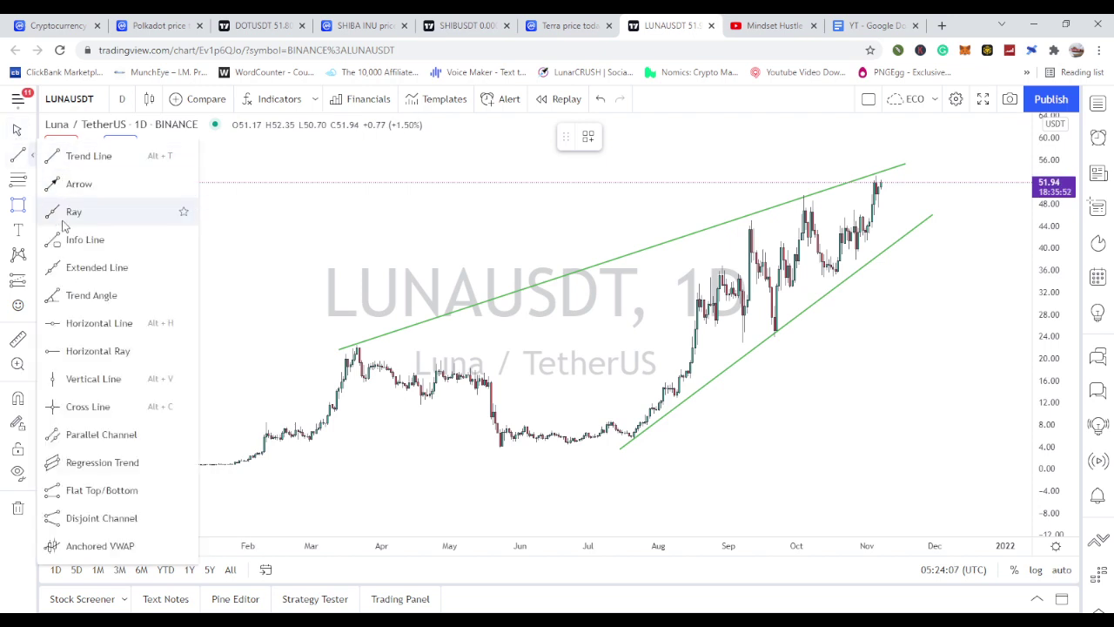
click(56, 350)
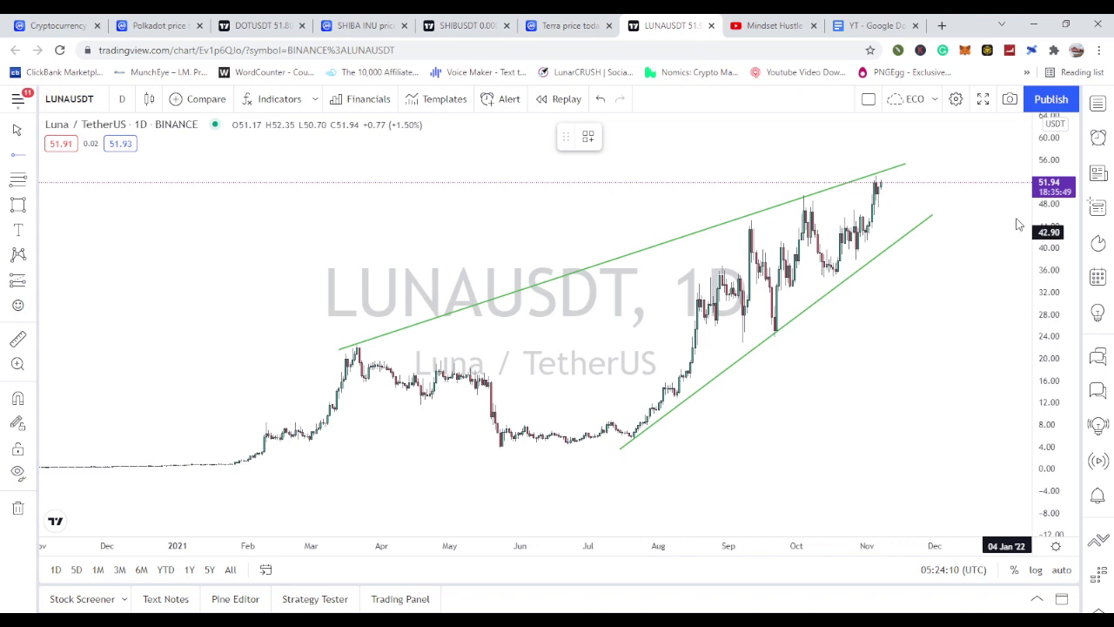
click(940, 276)
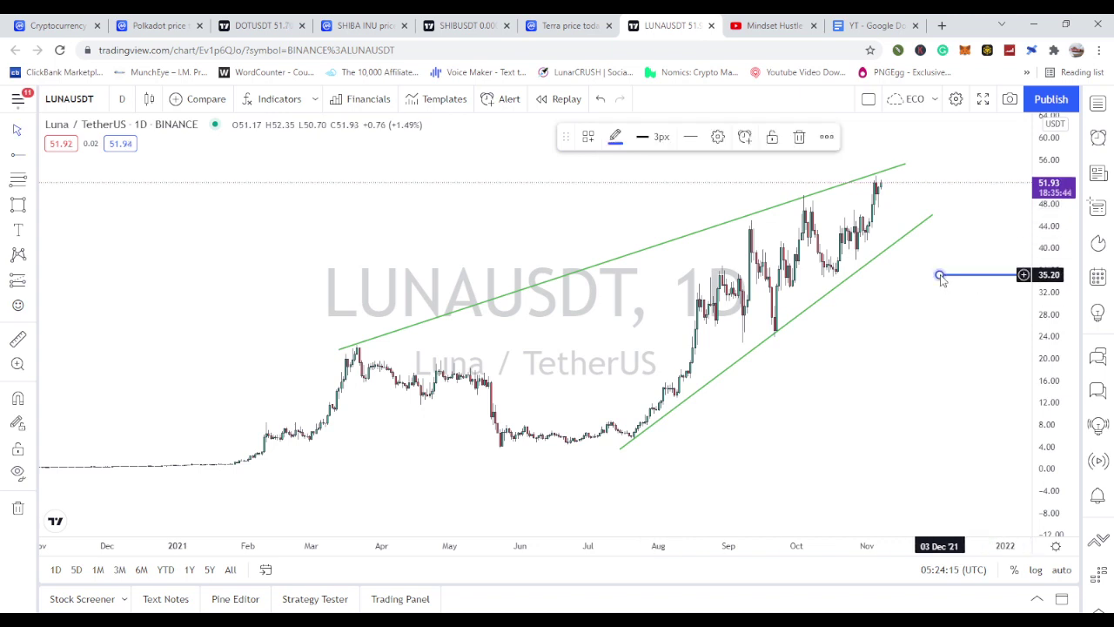
drag(940, 276, 792, 277)
click(878, 347)
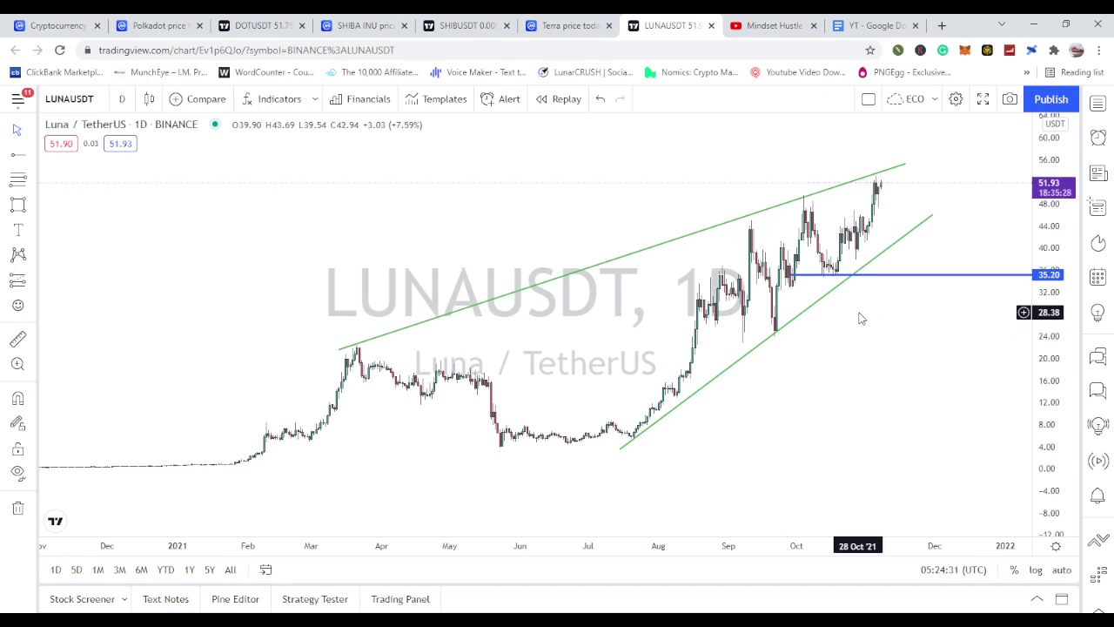
click(789, 280)
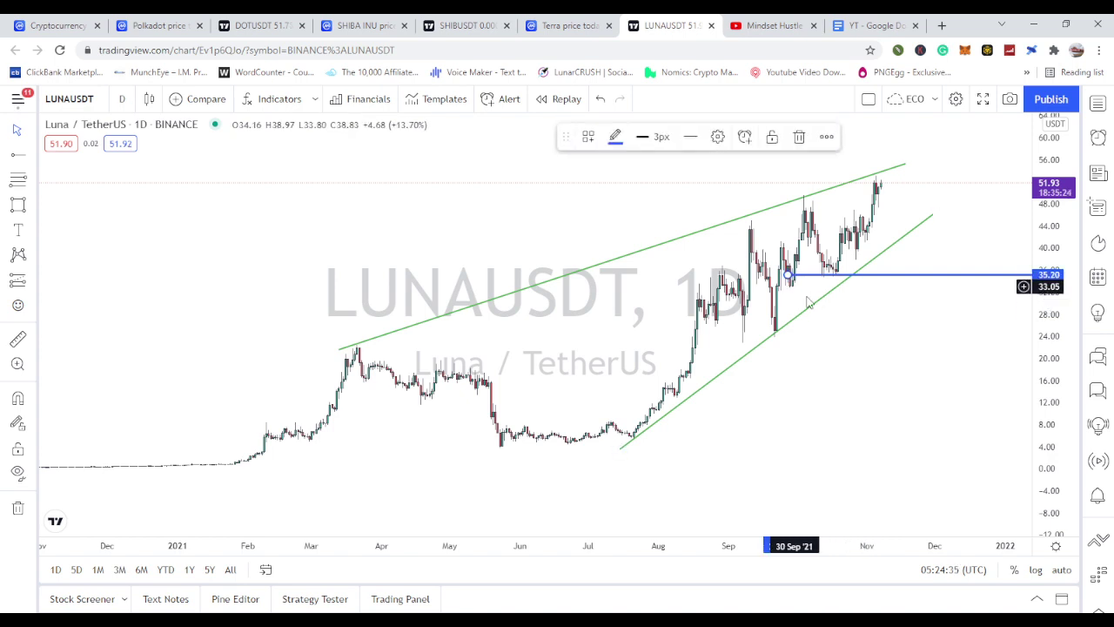
click(841, 336)
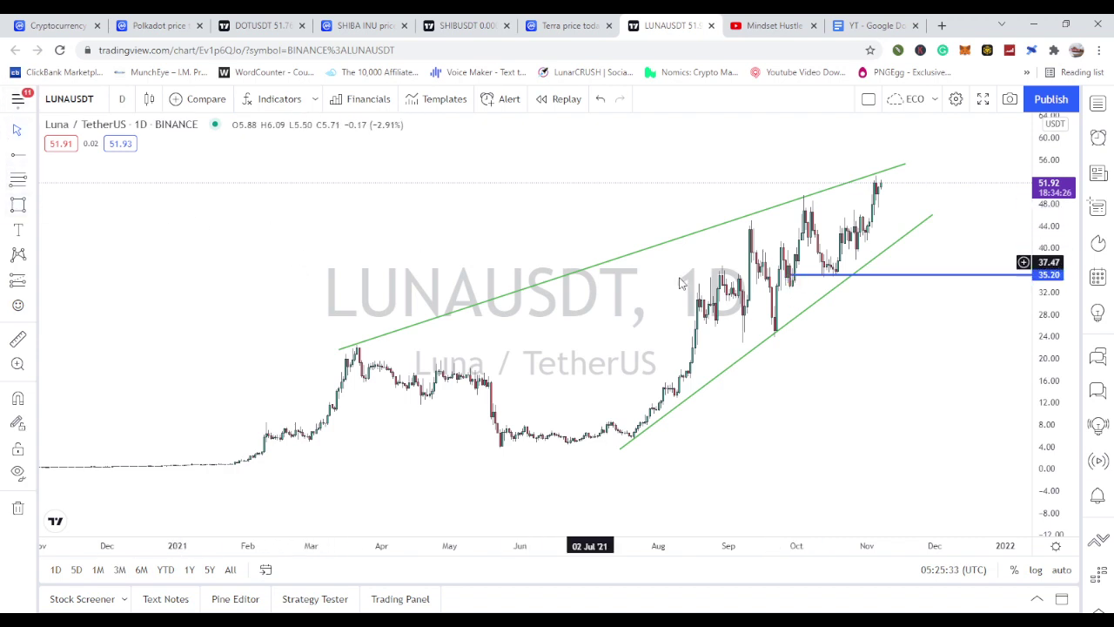
click(896, 277)
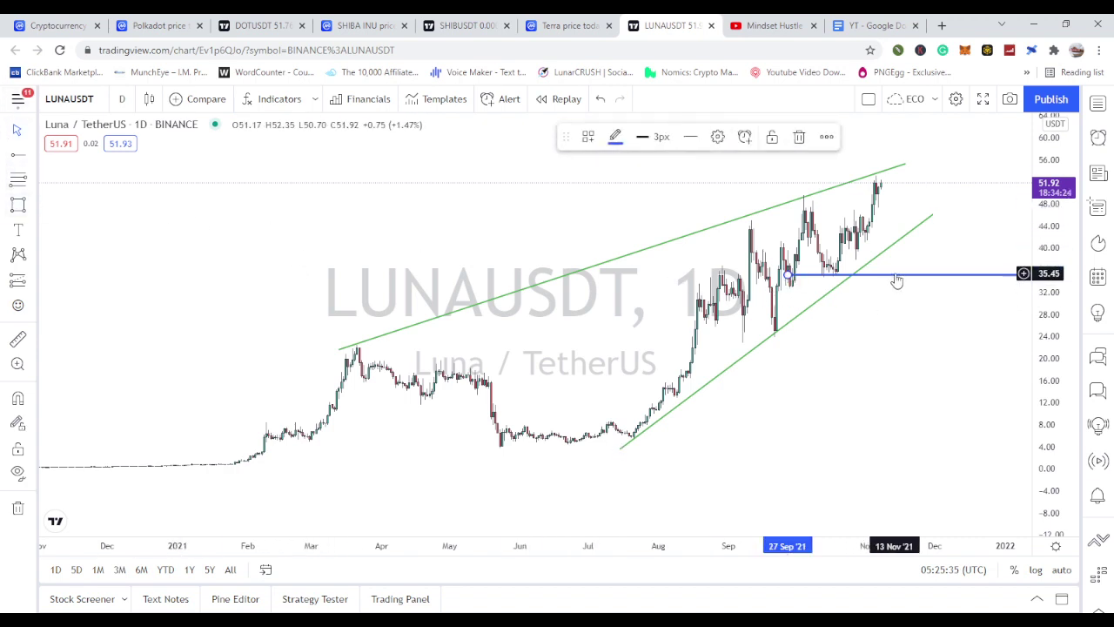
key(Delete)
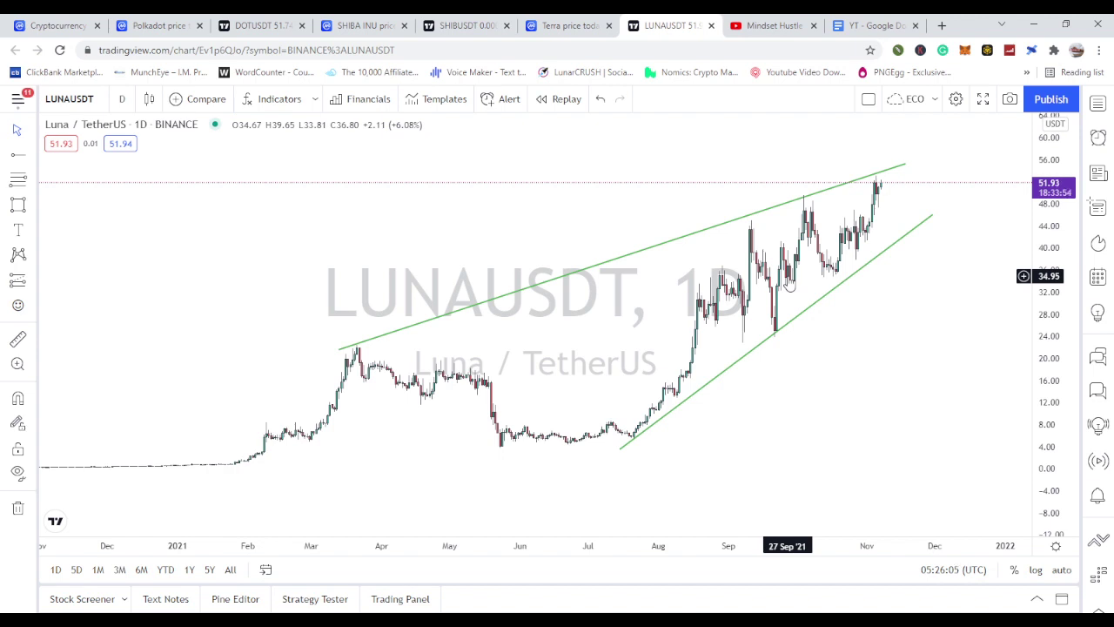
click(17, 160)
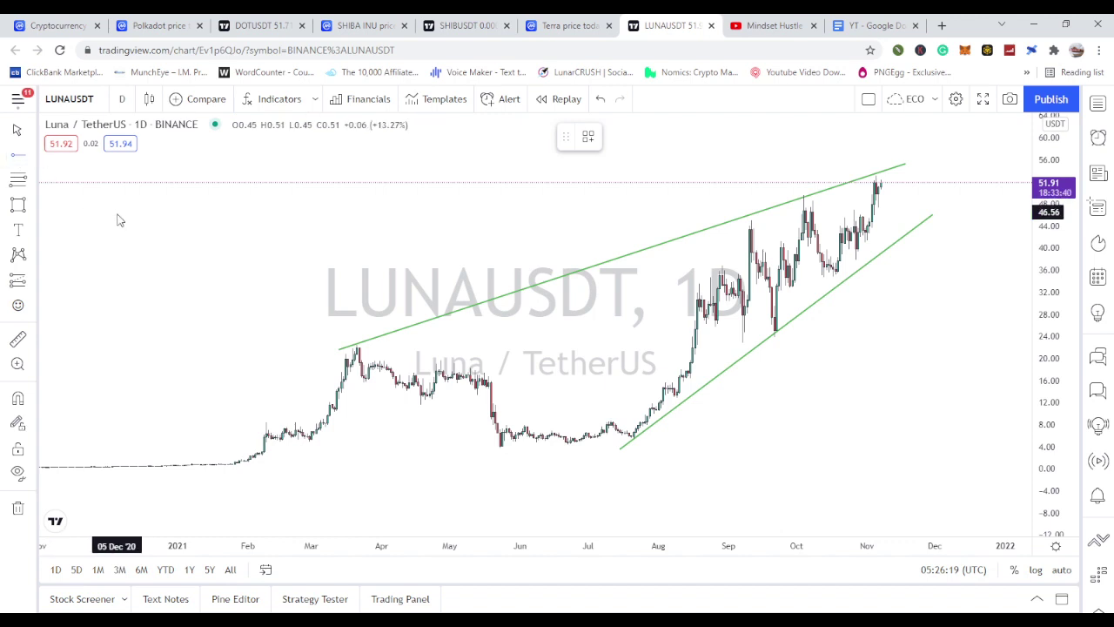
click(30, 160)
click(61, 159)
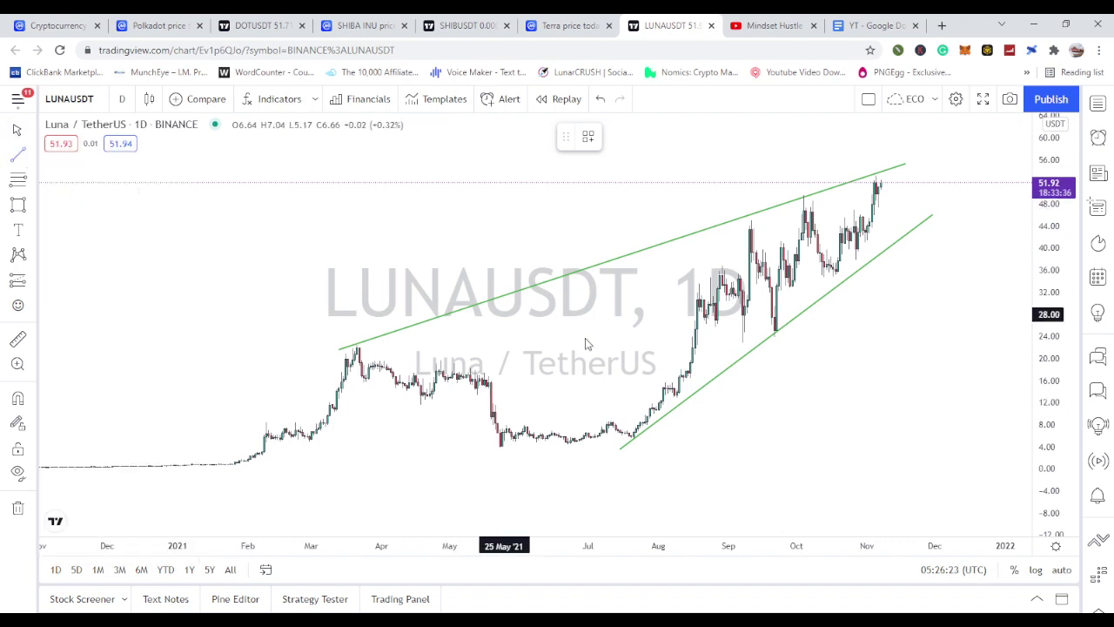
click(621, 434)
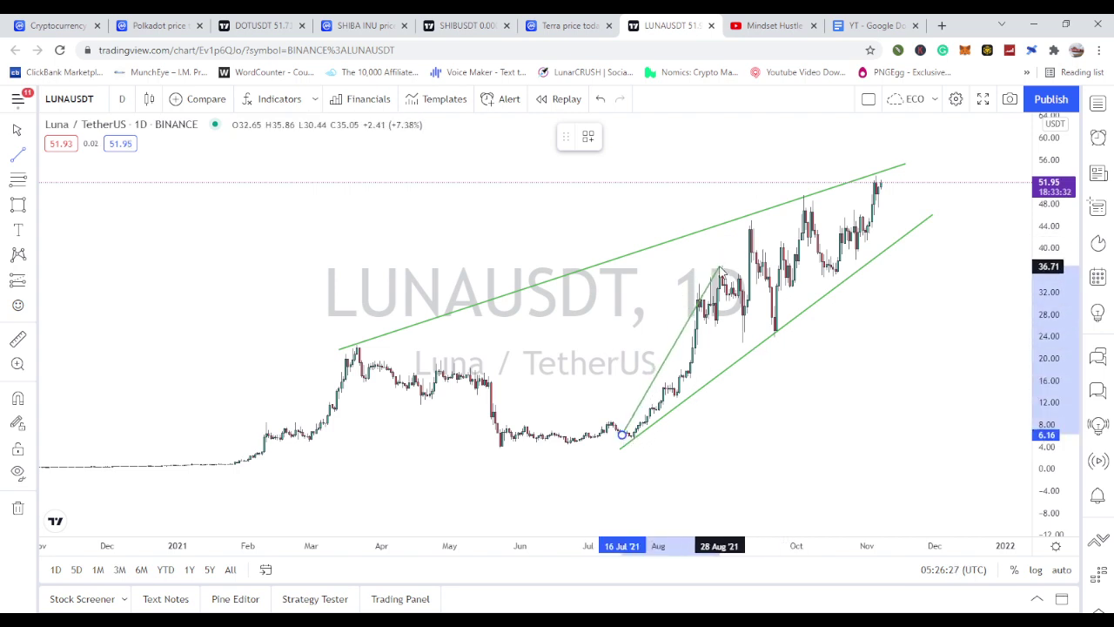
click(719, 267)
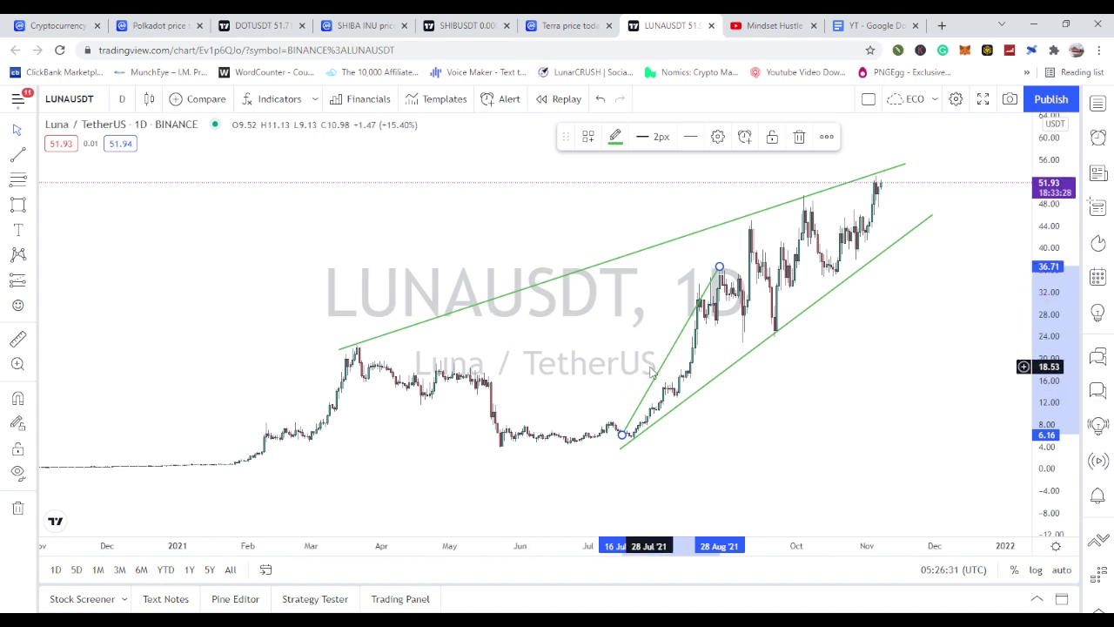
key(Delete)
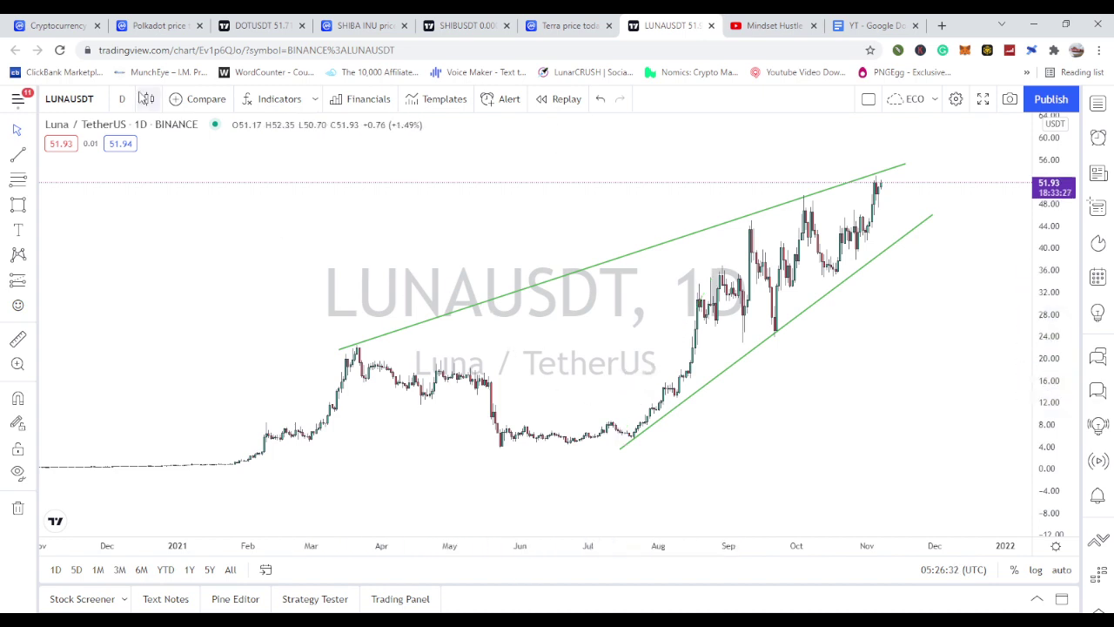
With the Path tool, trace the price swings from the July low to about 37 (29 August), 23.5 (5 September), 45 (11 September) and 24.5 (20 September)
click(32, 258)
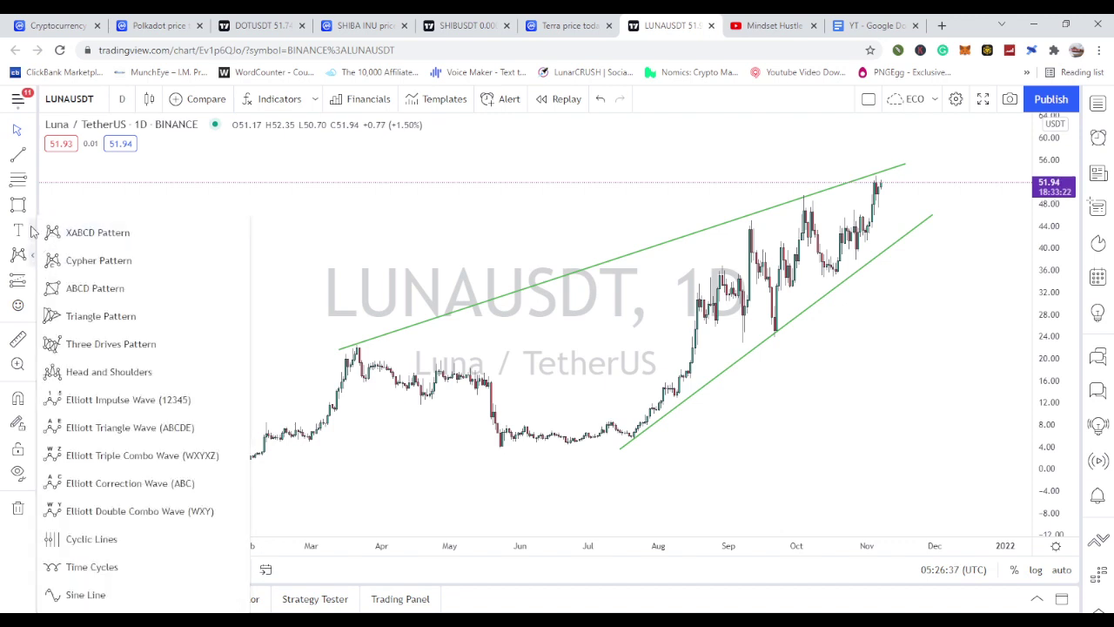
click(32, 232)
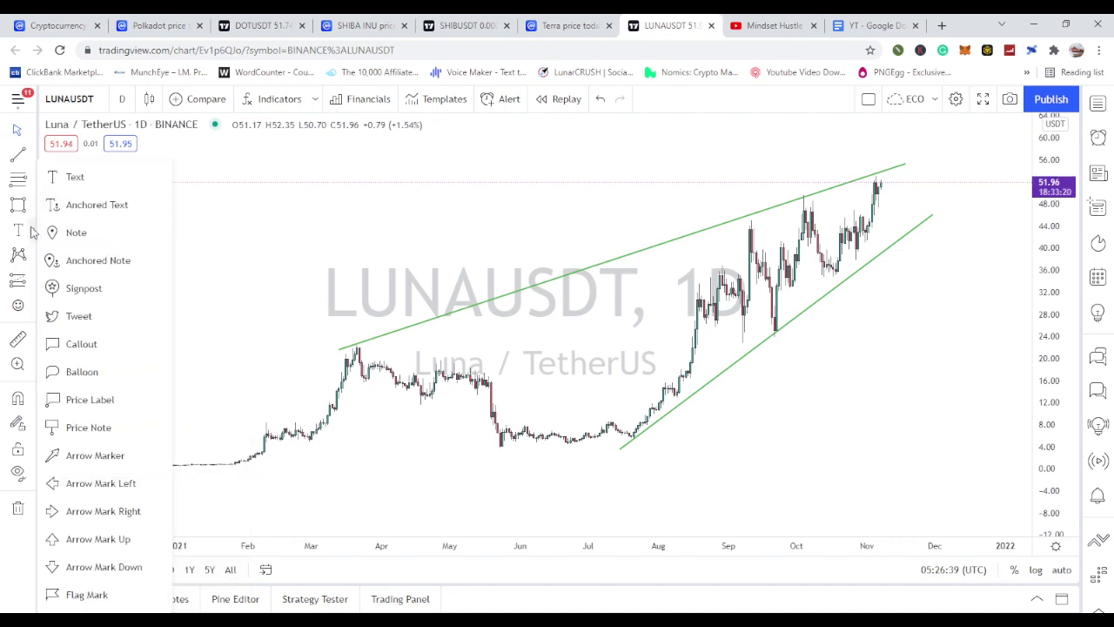
click(32, 207)
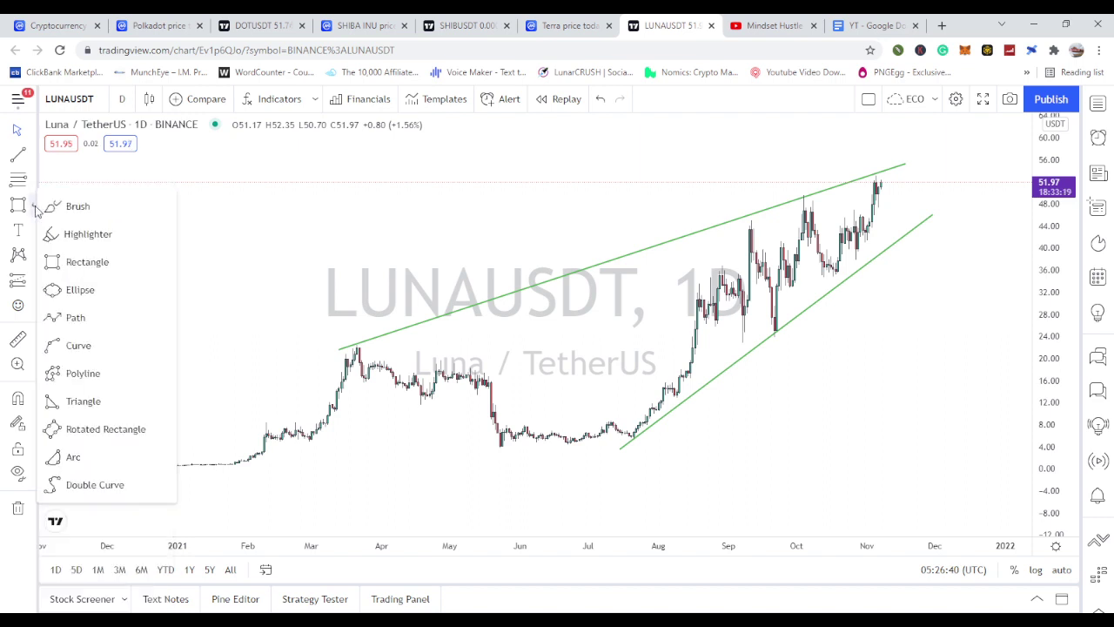
click(70, 317)
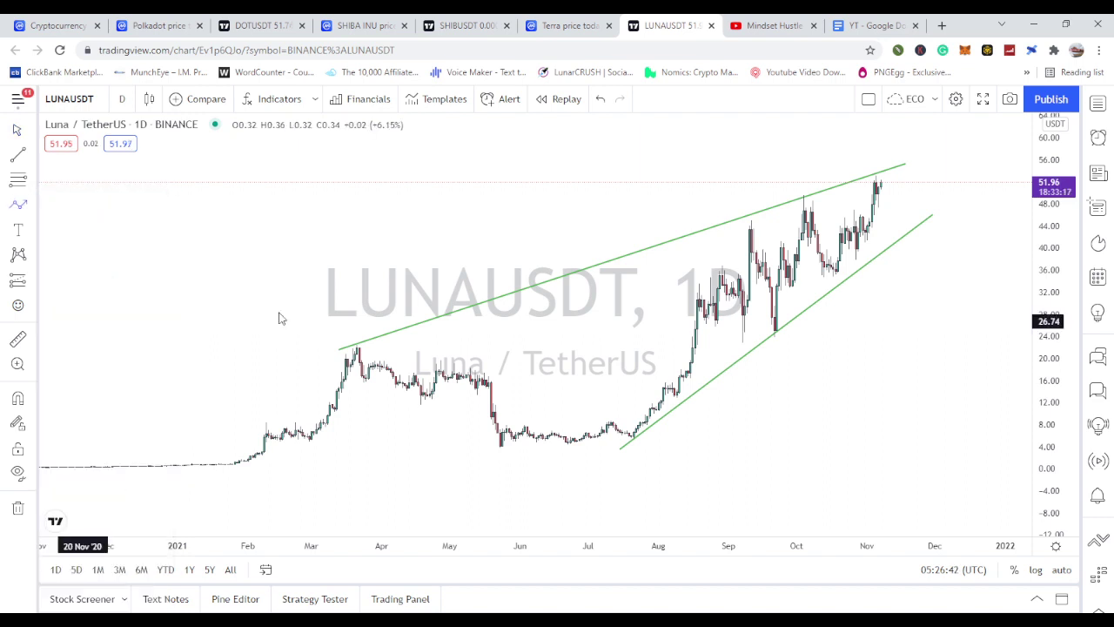
click(635, 433)
mouse_move(518, 444)
mouse_down()
mouse_move(497, 446)
mouse_move(540, 446)
mouse_move(685, 328)
mouse_move(721, 264)
mouse_up()
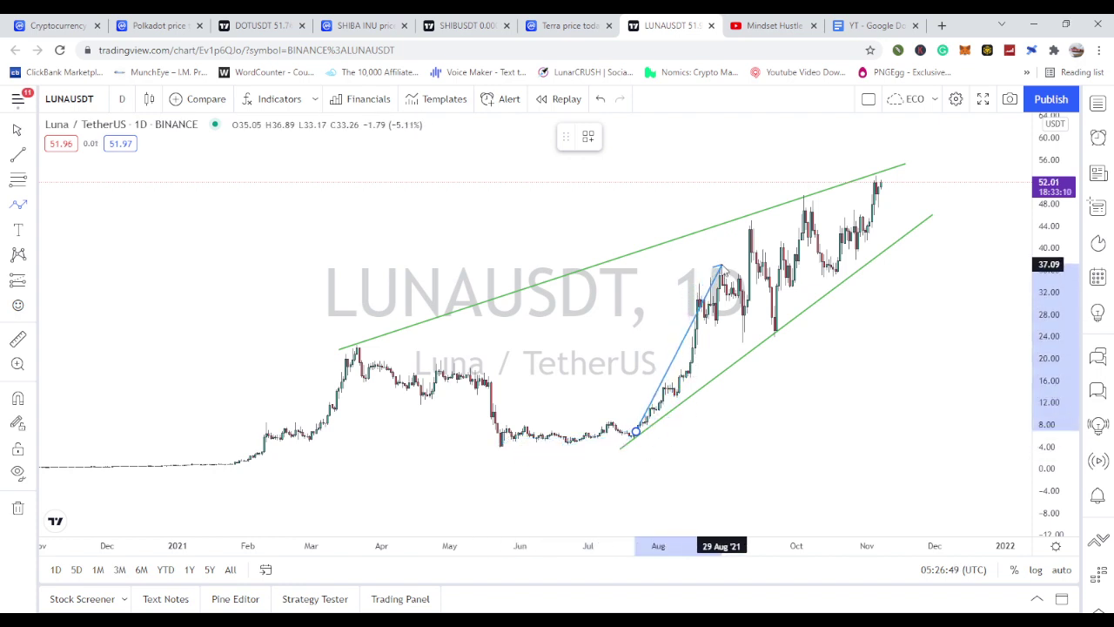
click(721, 263)
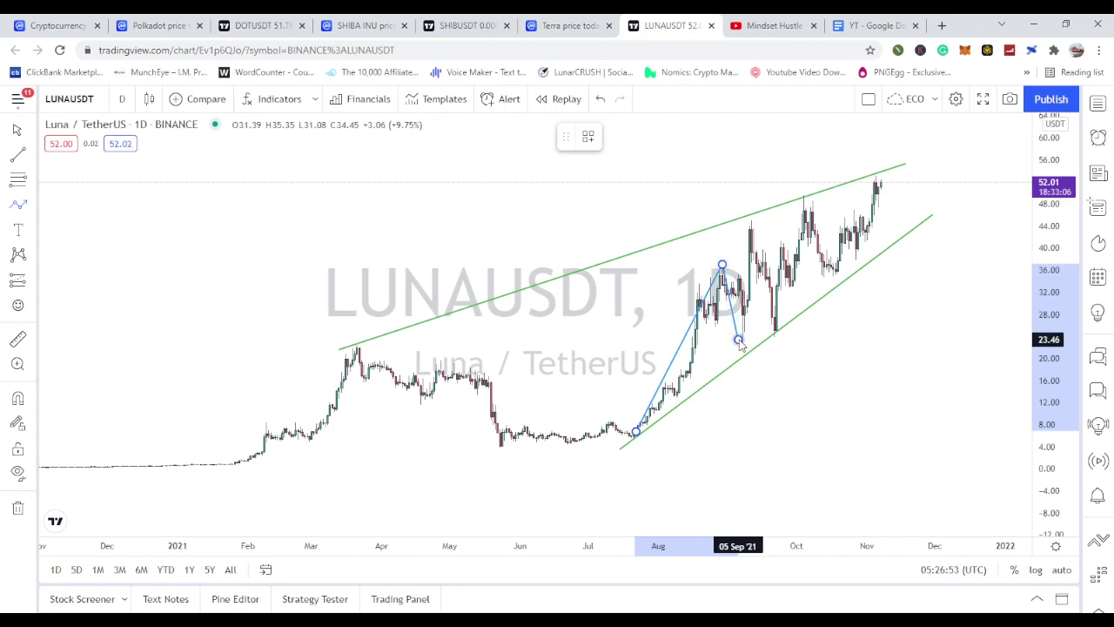
click(739, 341)
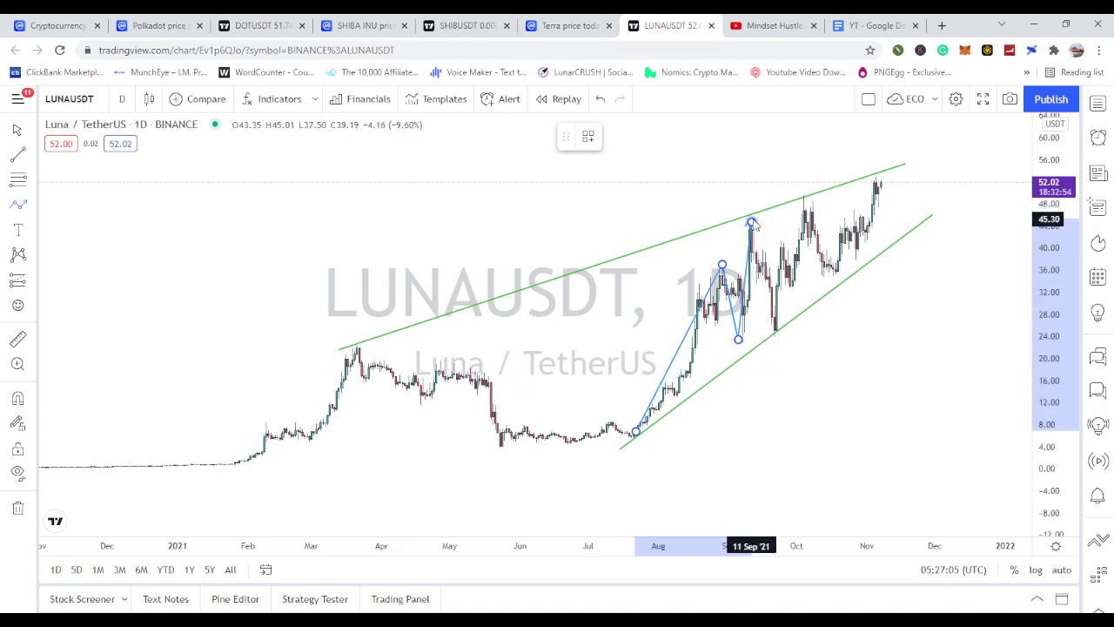
click(752, 223)
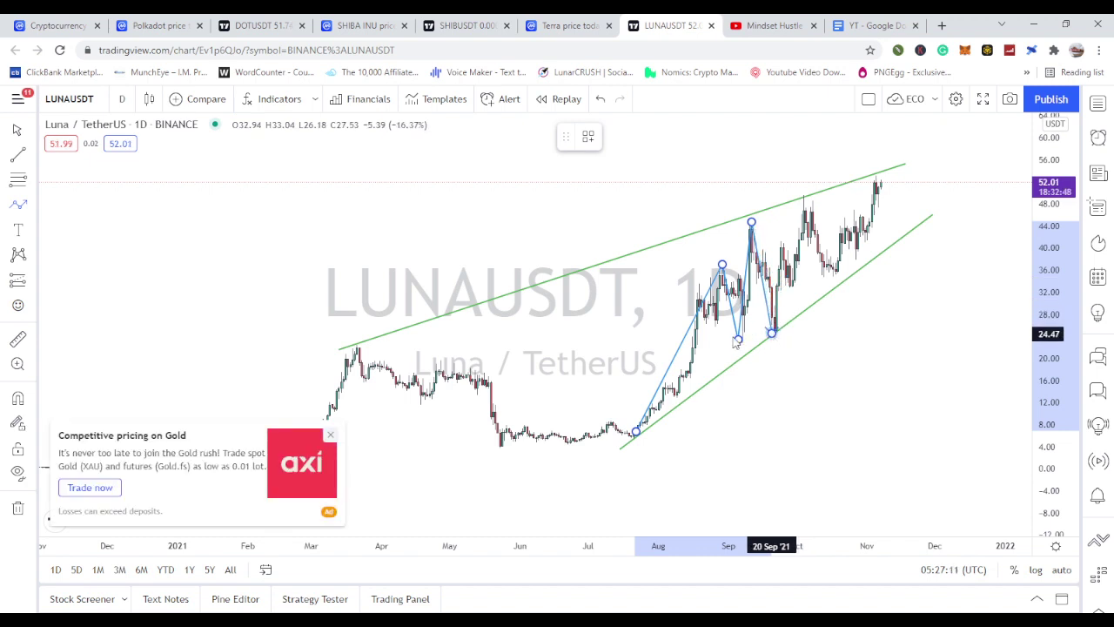
click(771, 333)
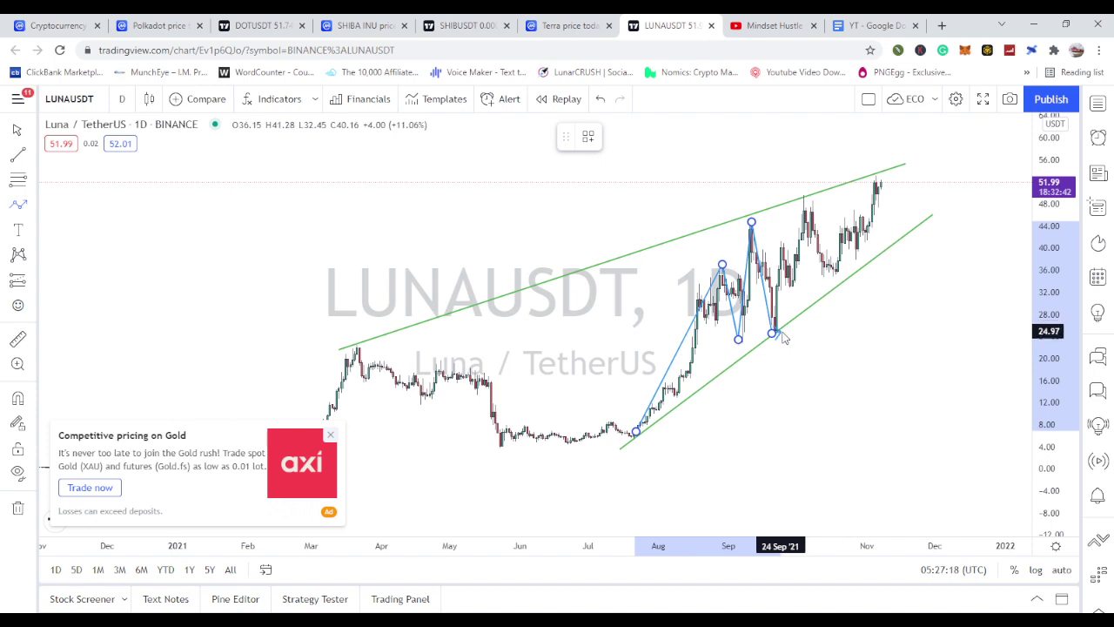
Extend the path through the swing highs and lows of late September and October, finishing it at about 53.4 on 5 November 2021
click(780, 244)
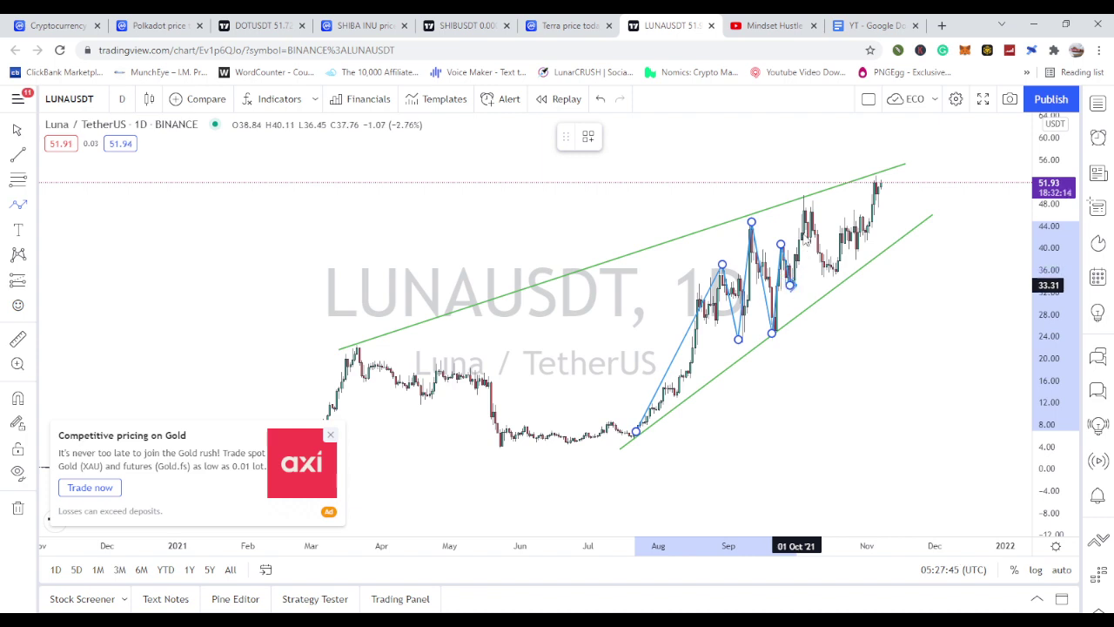
click(791, 284)
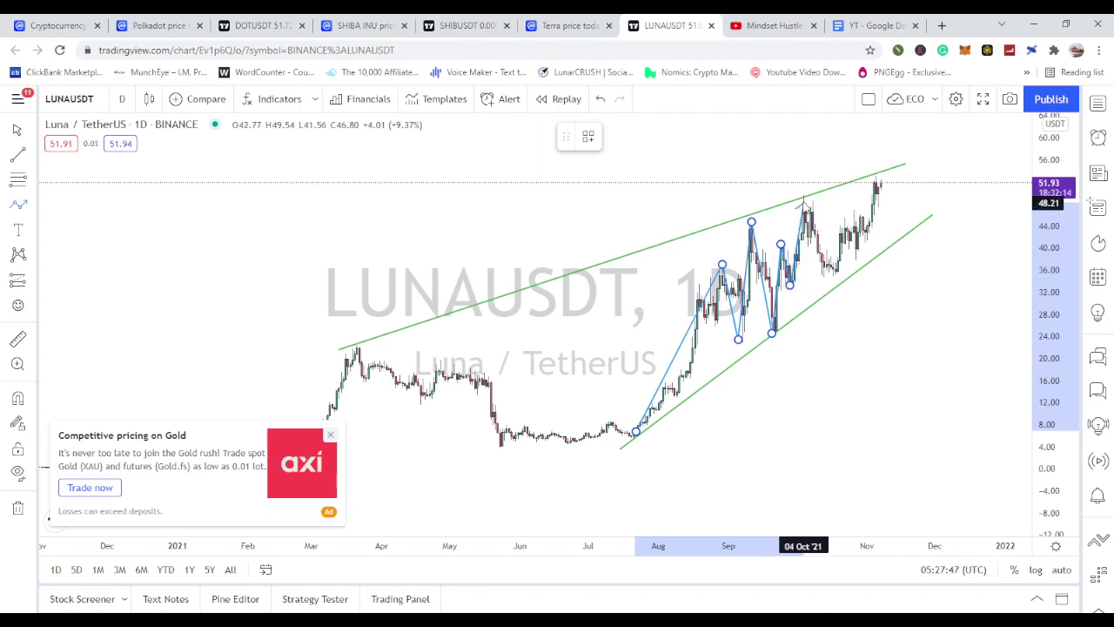
click(808, 200)
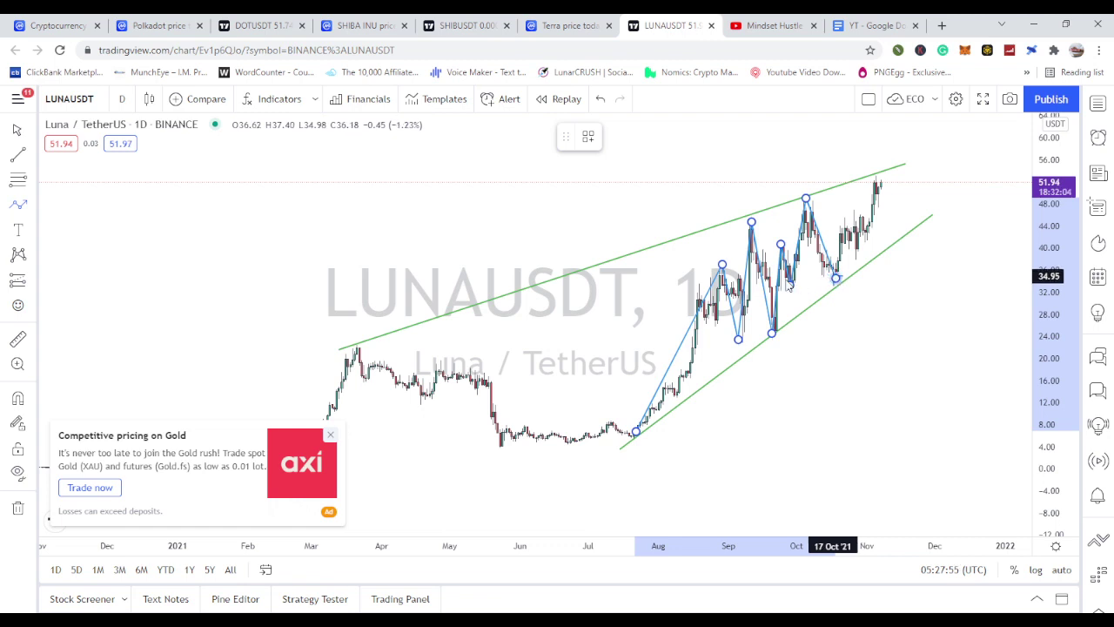
click(835, 277)
click(790, 285)
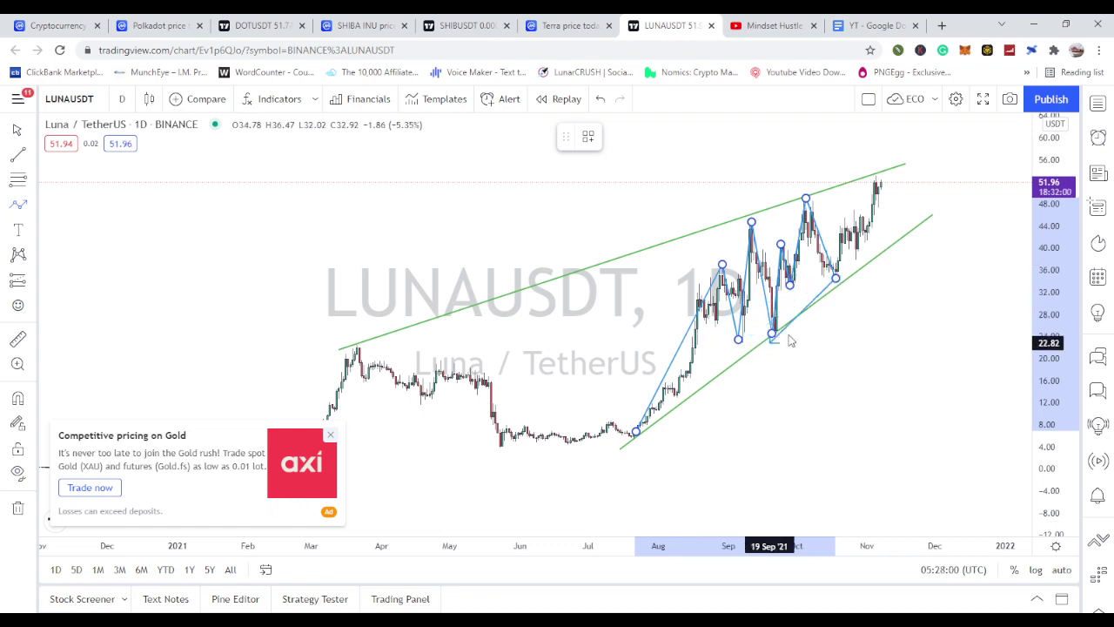
click(856, 212)
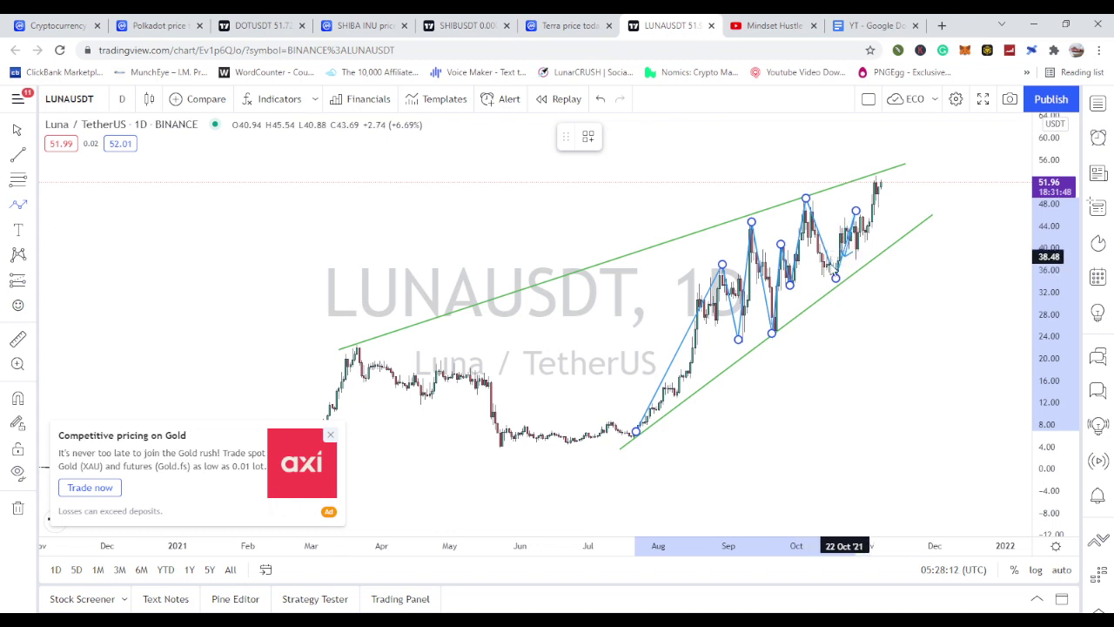
click(878, 243)
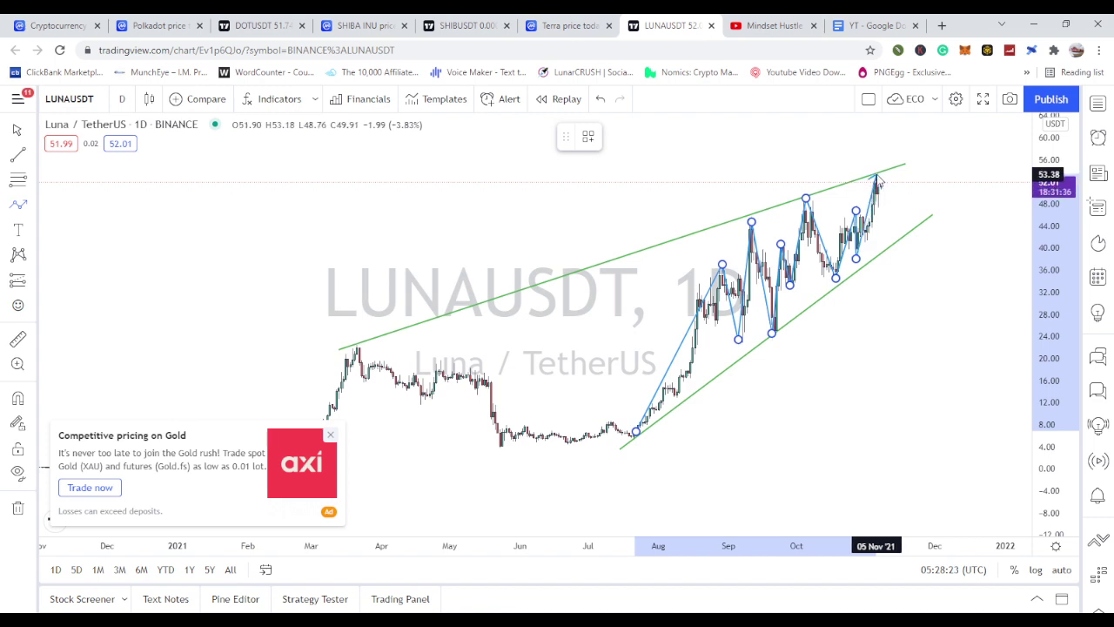
double_click(877, 175)
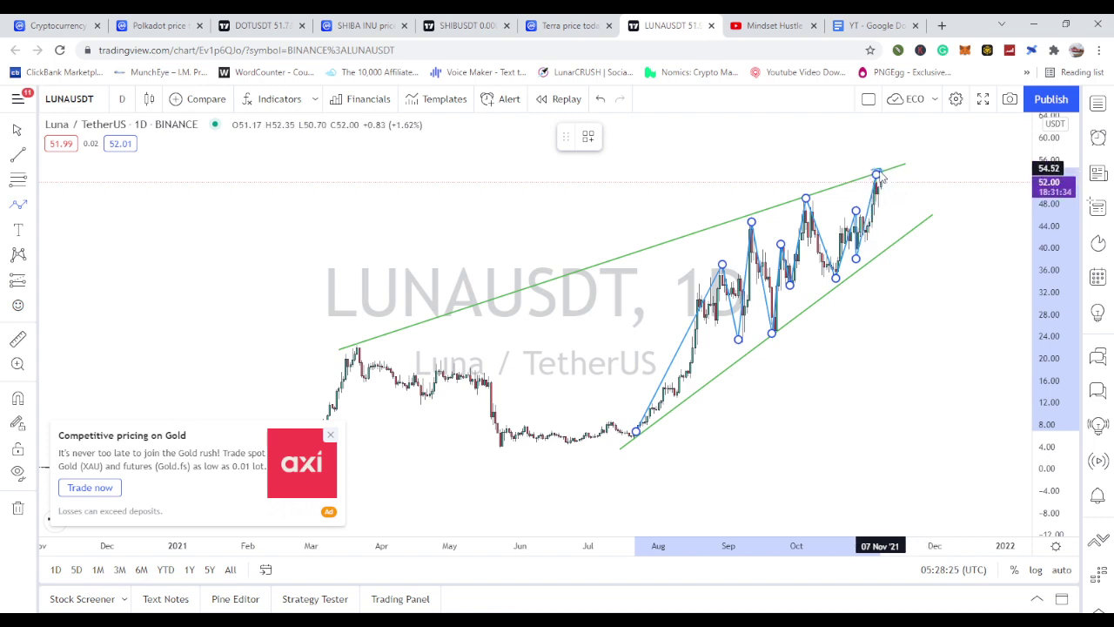
click(911, 252)
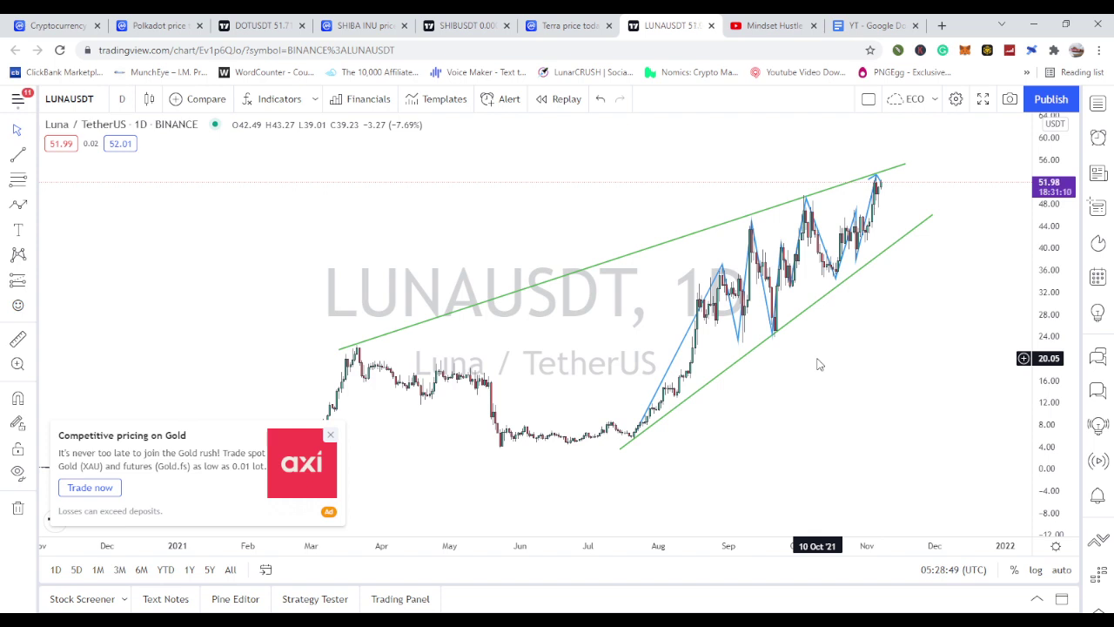
Delete the blue zigzag path and change the chart style from candles to a line
click(675, 357)
key(Delete)
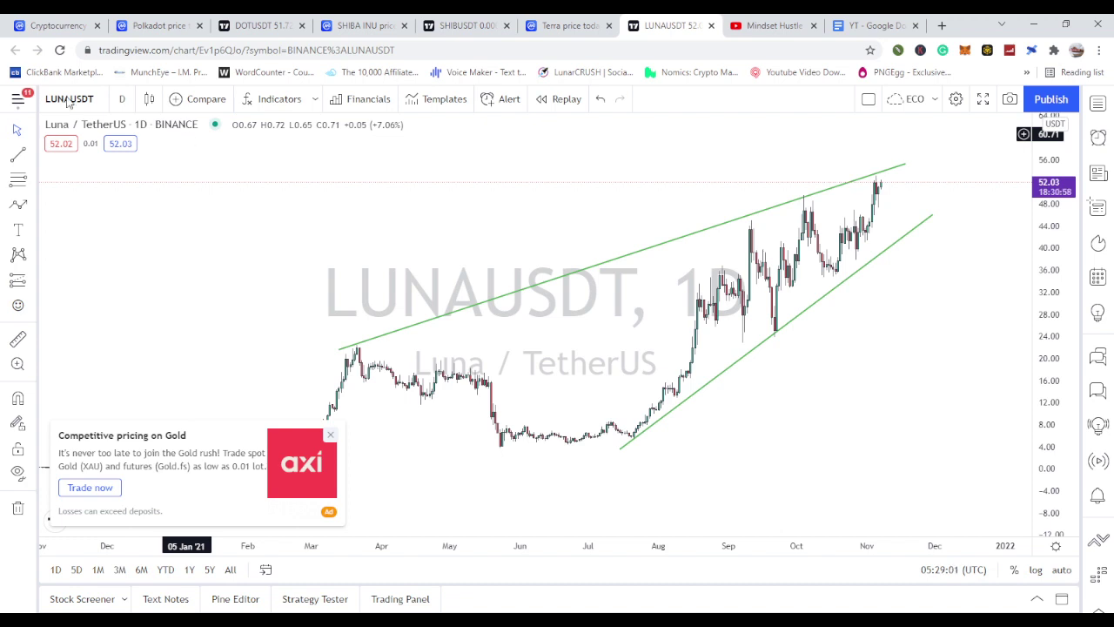
click(149, 99)
click(162, 218)
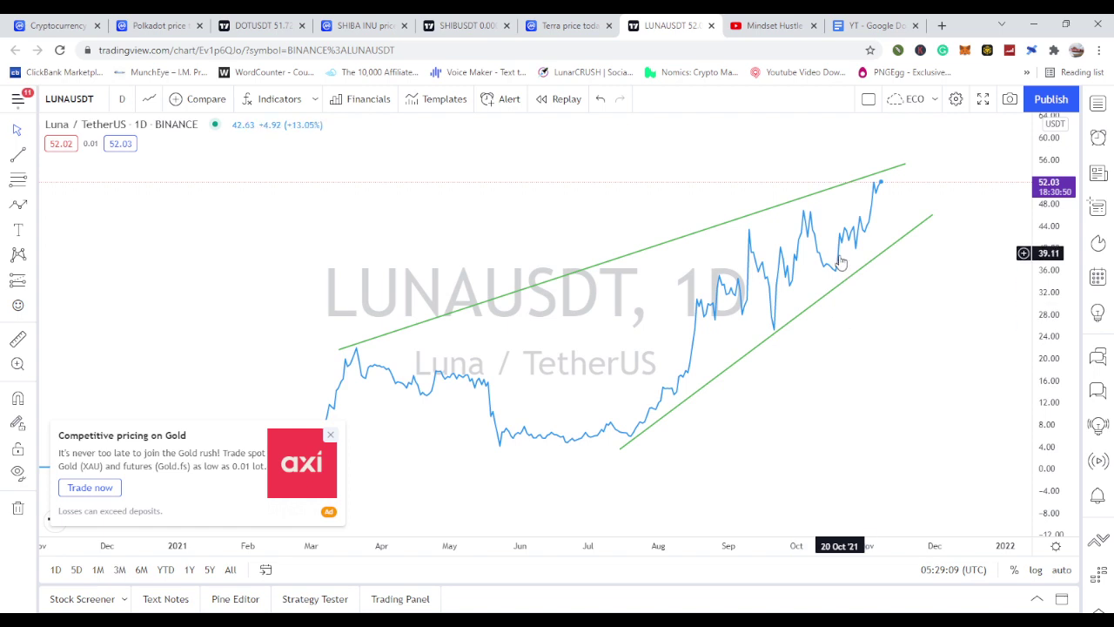
Draw horizontal lines across the chart at 46.82, along the October highs, and at 25.48, through the September low
click(33, 155)
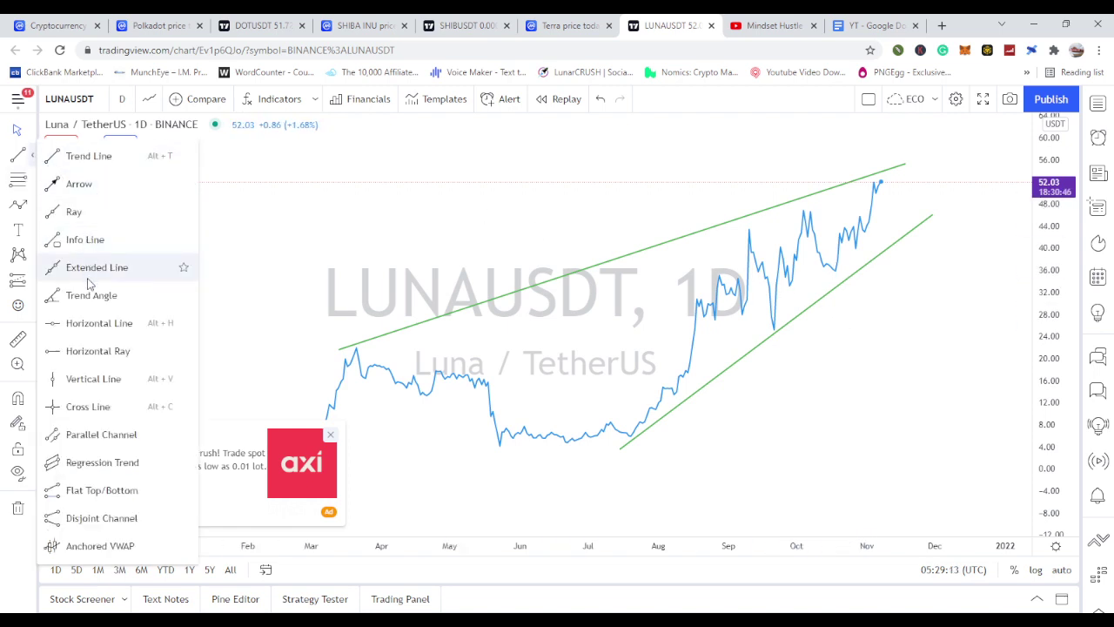
click(100, 324)
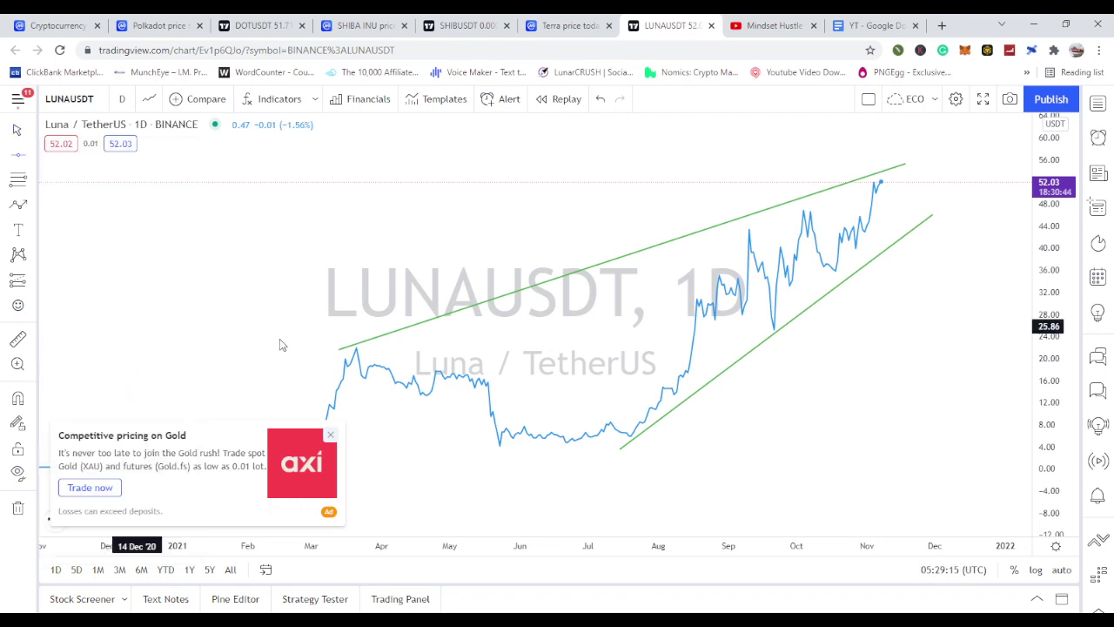
click(802, 211)
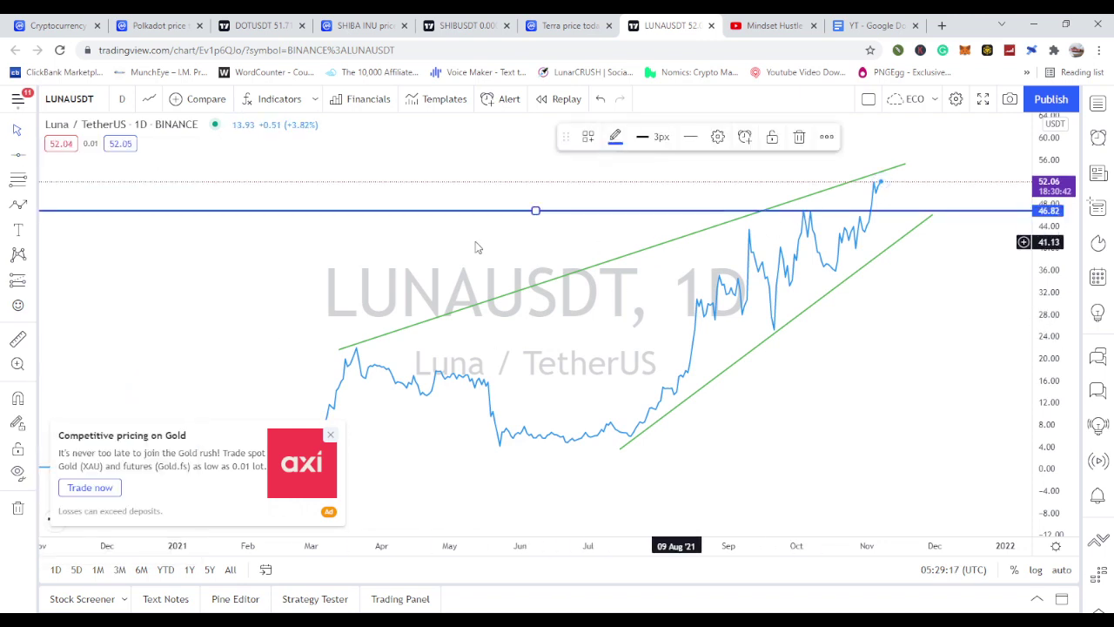
click(19, 159)
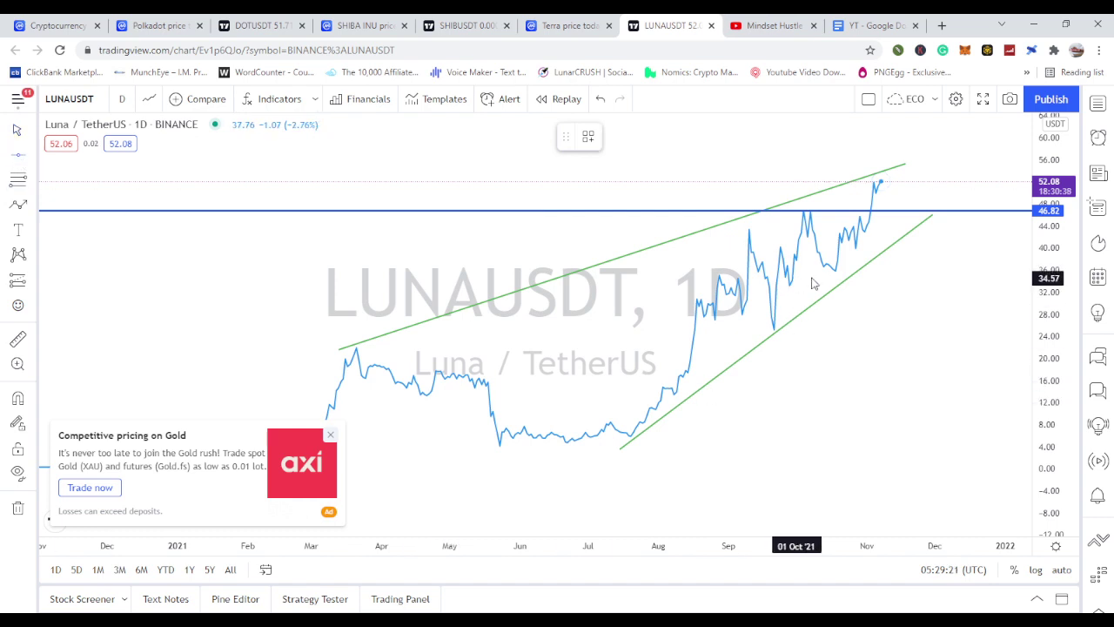
click(777, 329)
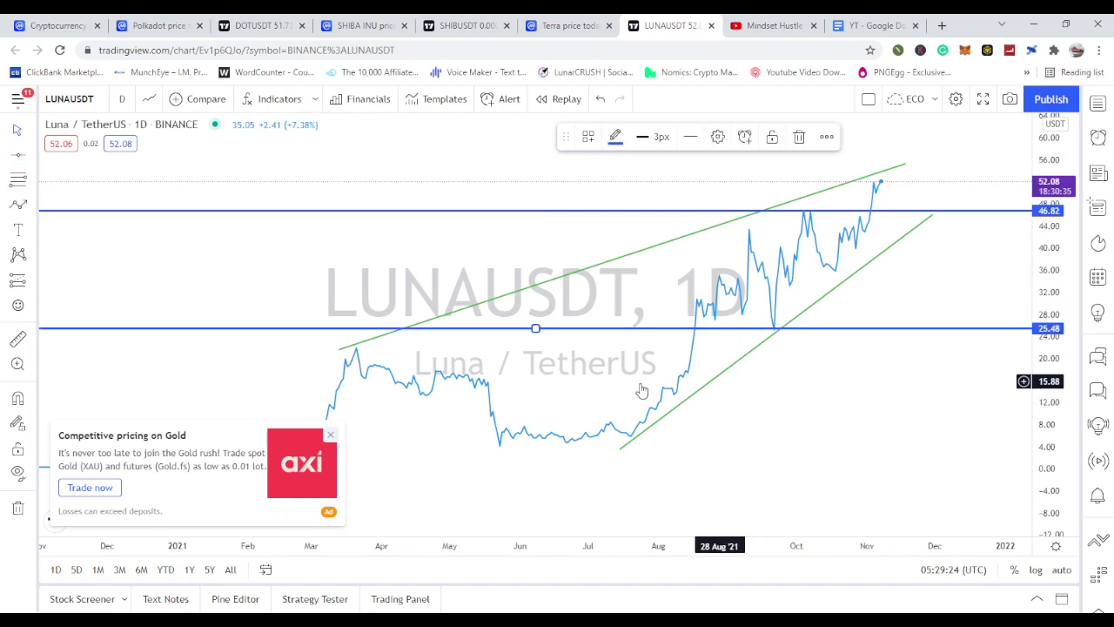
Add two more horizontal lines at the October swing lows, one at 35.58 and one at 40.12
click(17, 158)
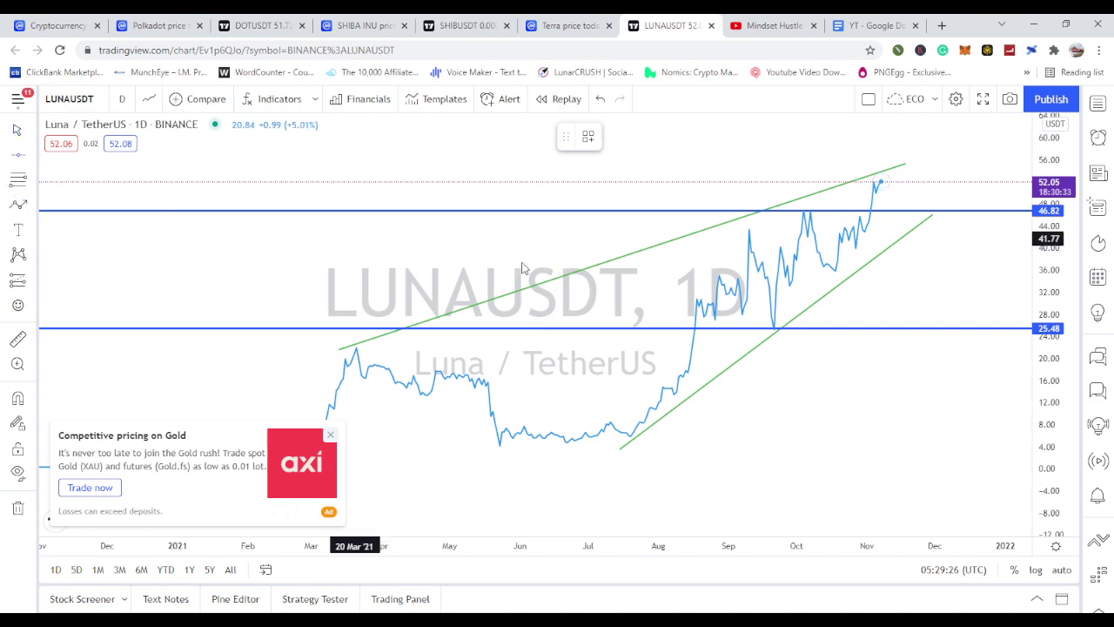
click(836, 273)
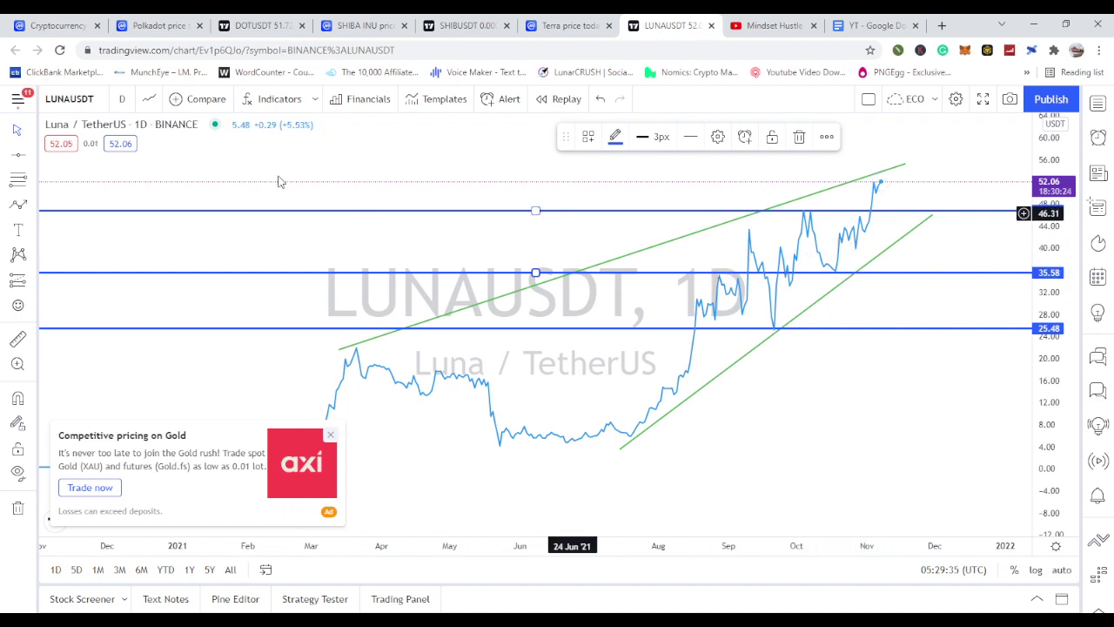
key(Escape)
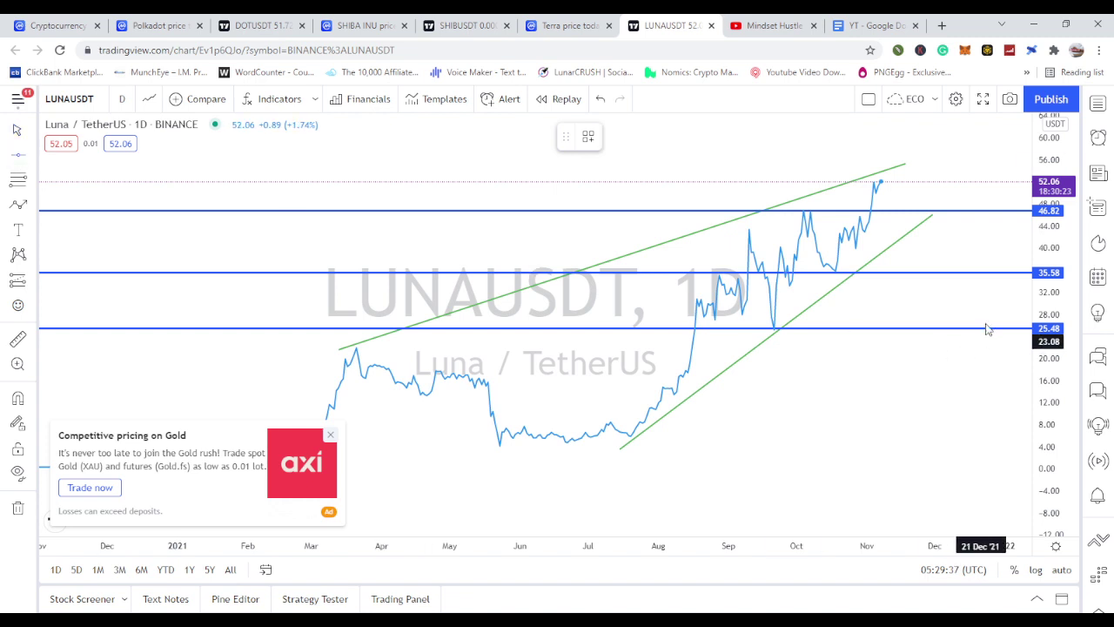
click(859, 247)
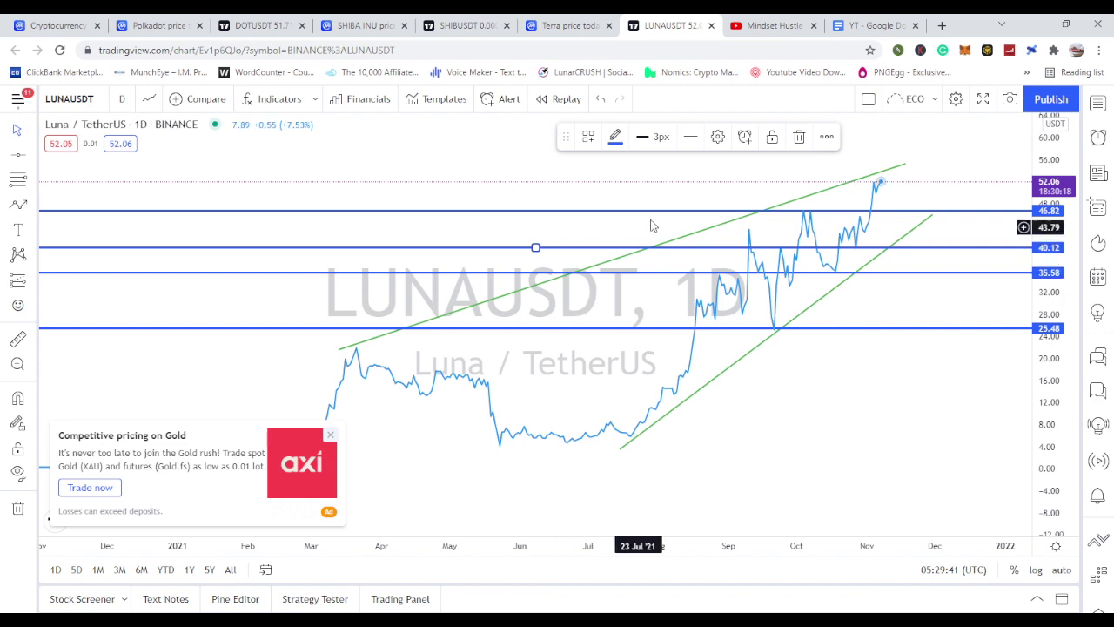
Change the chart style from a line back to candles
click(558, 215)
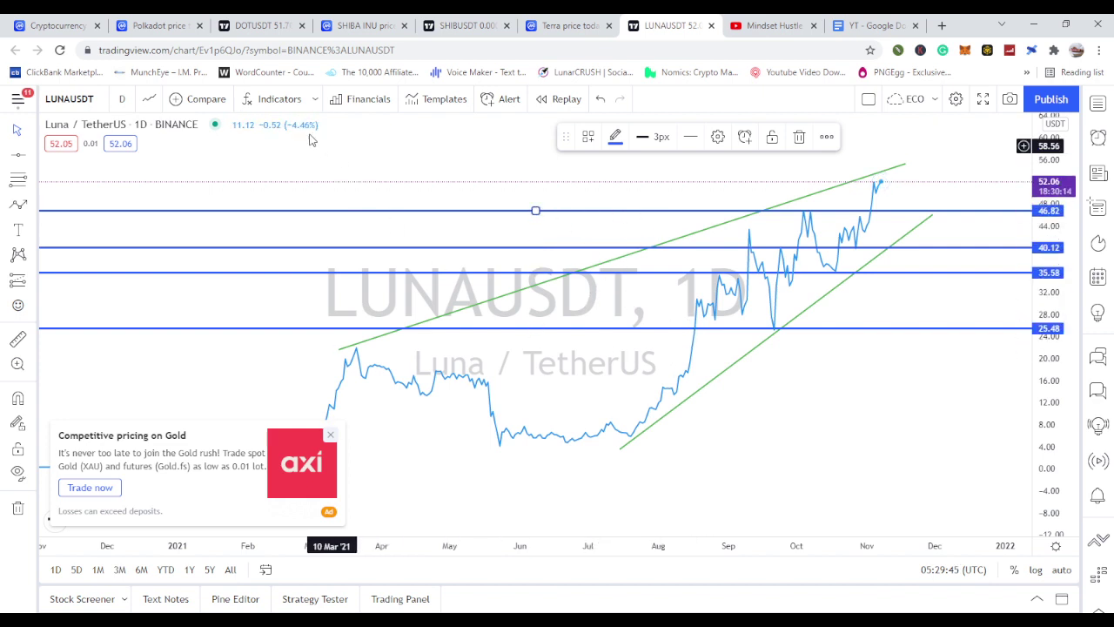
click(149, 98)
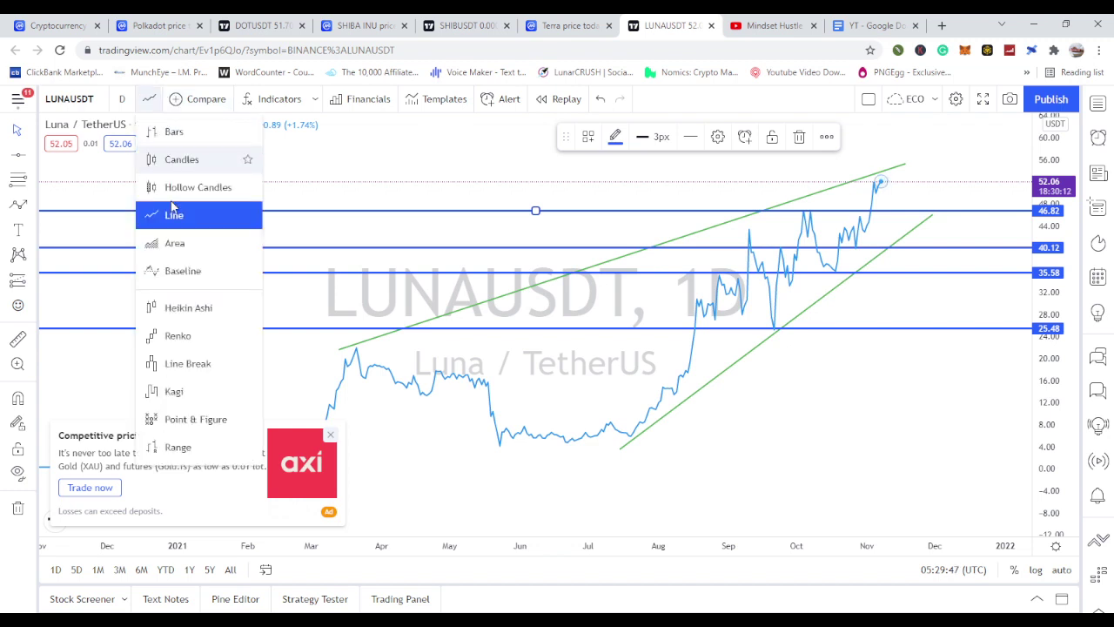
click(197, 163)
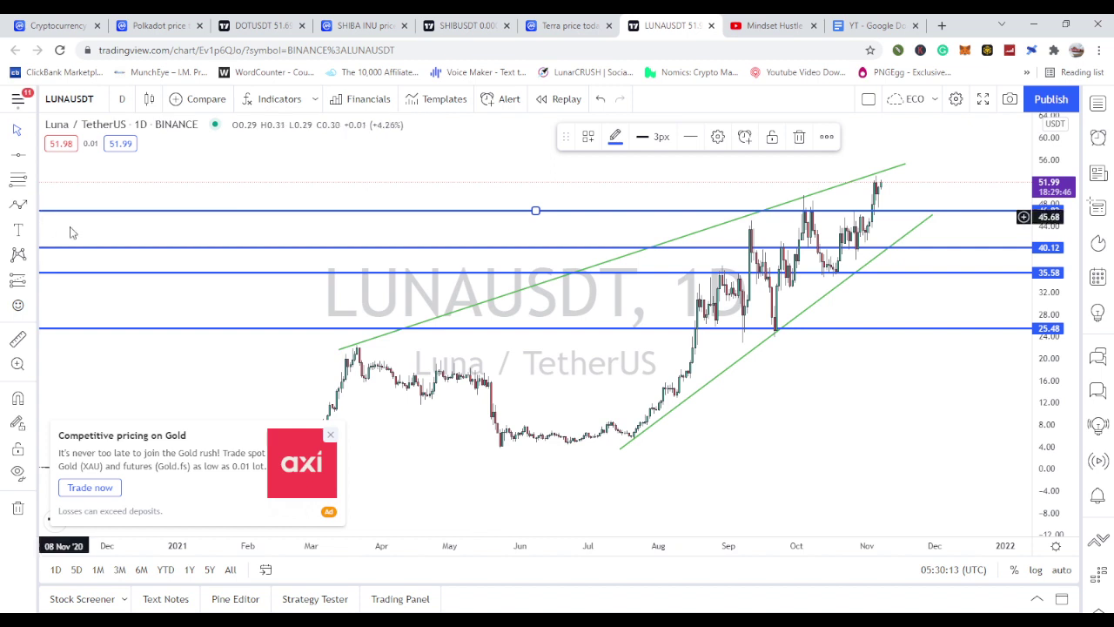
Draw a rectangle from the 4 October 2021 high to 11 November 2021, with its lower edge at about 47.07
click(33, 206)
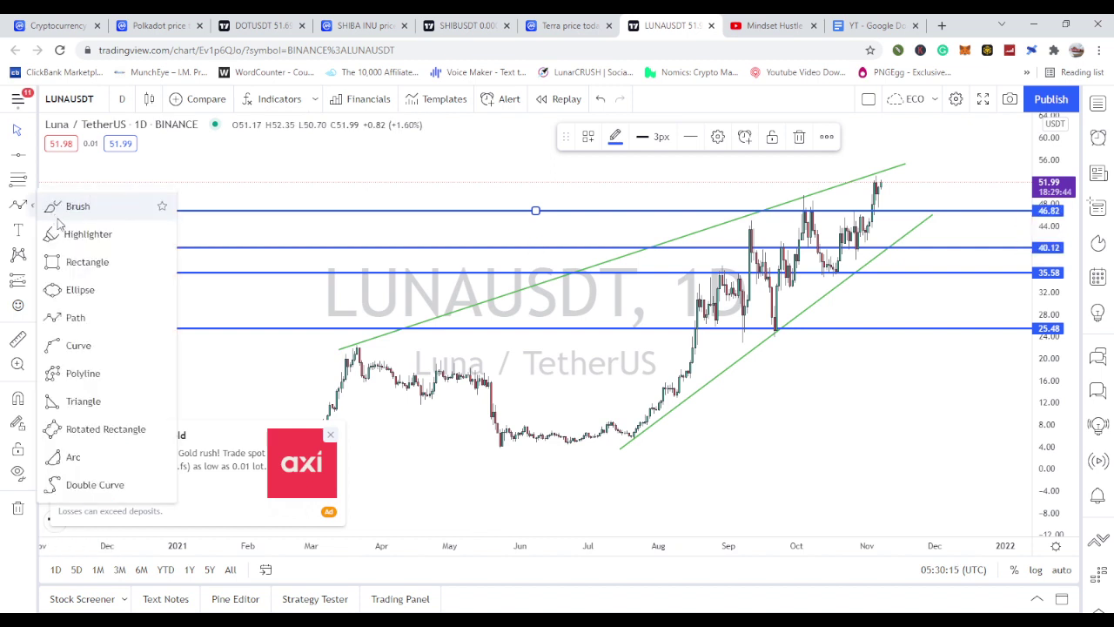
click(65, 262)
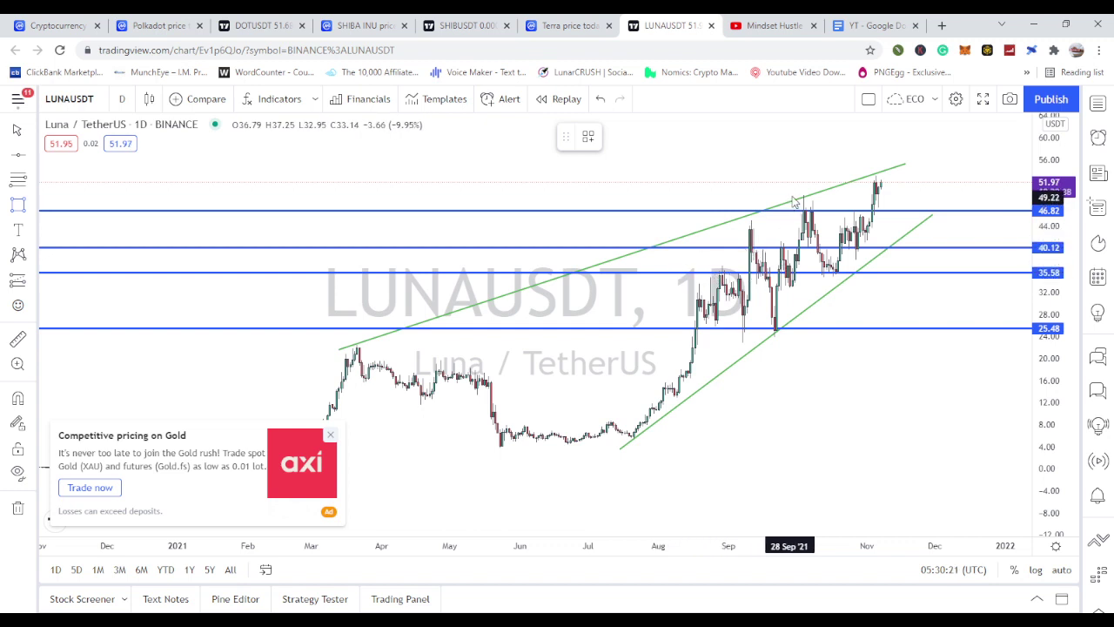
drag(805, 197, 892, 214)
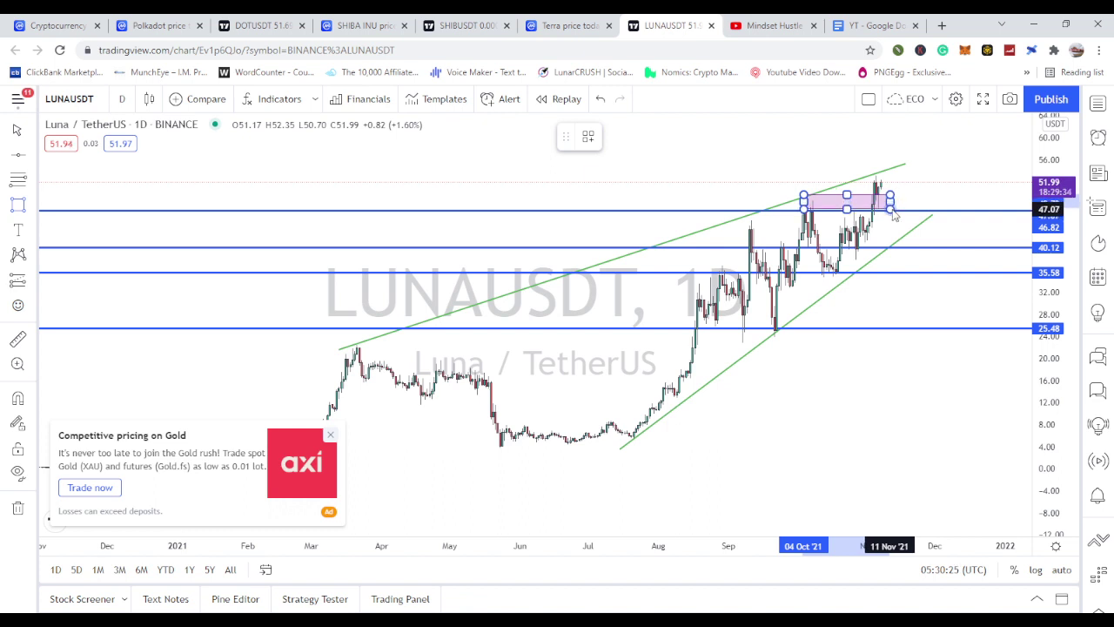
click(900, 318)
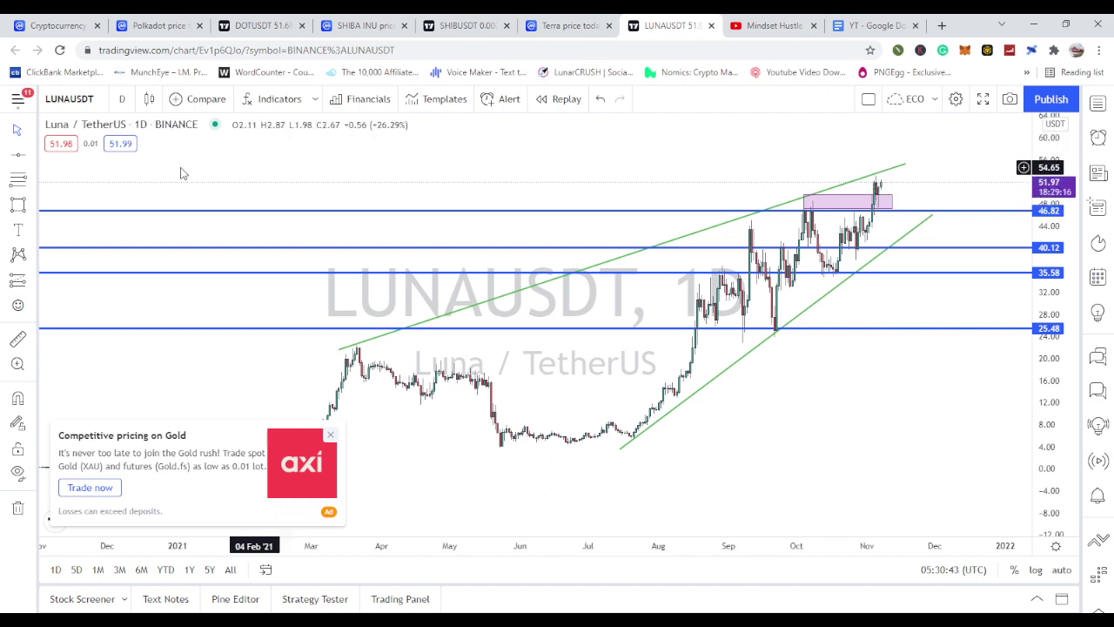
Draw a horizontal ray at 53.13 starting on 2 November 2021, and move the floating drawing toolbar clear of the recent prices
click(35, 158)
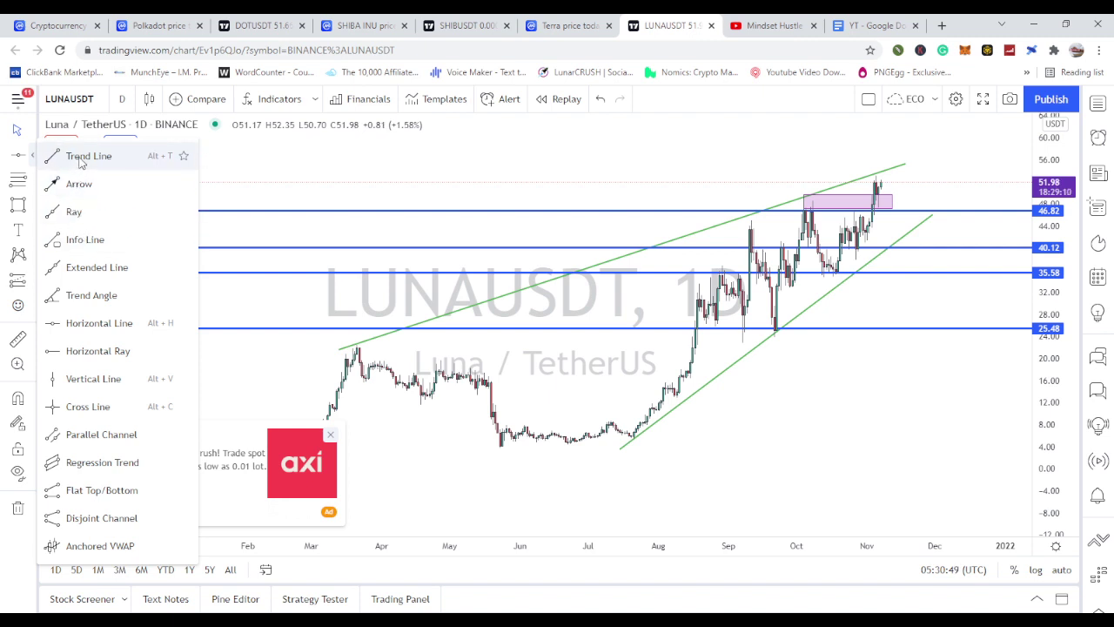
click(63, 351)
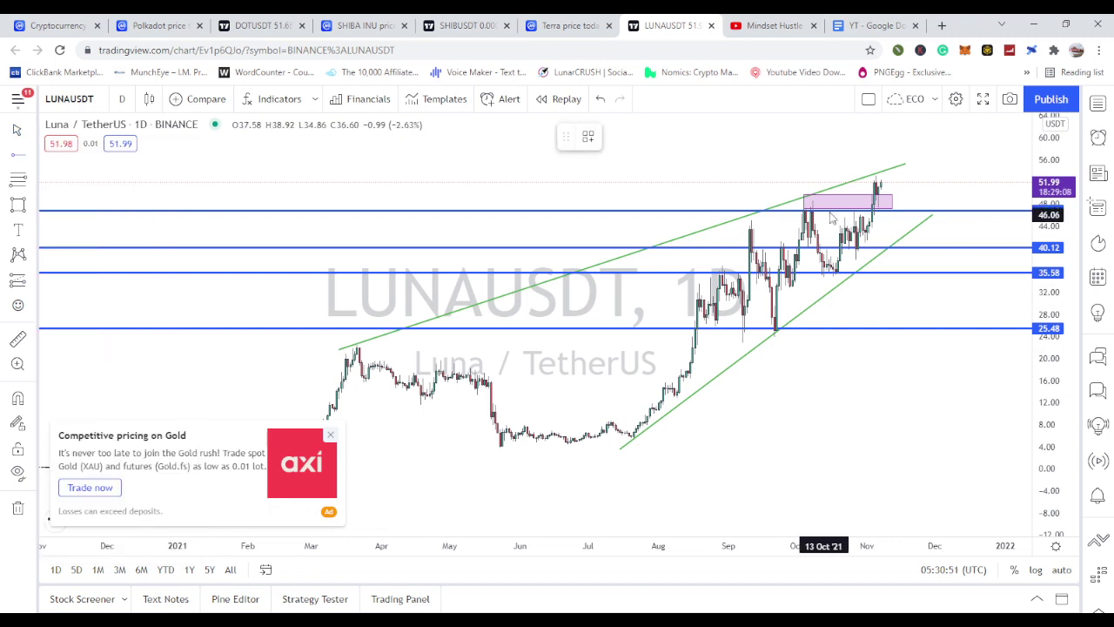
click(870, 177)
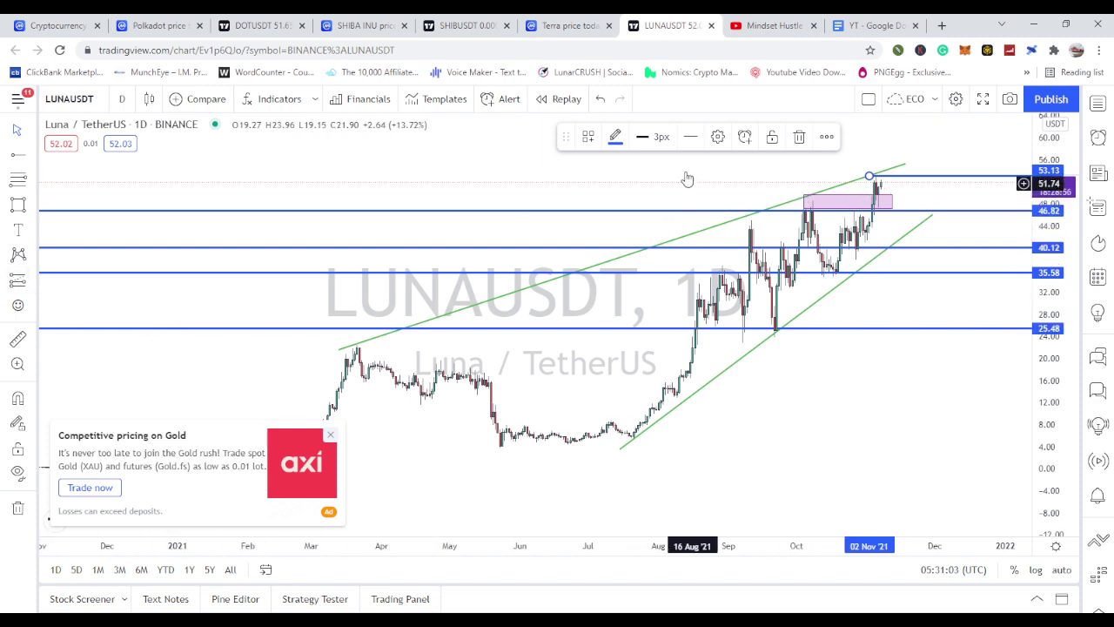
drag(551, 139, 358, 138)
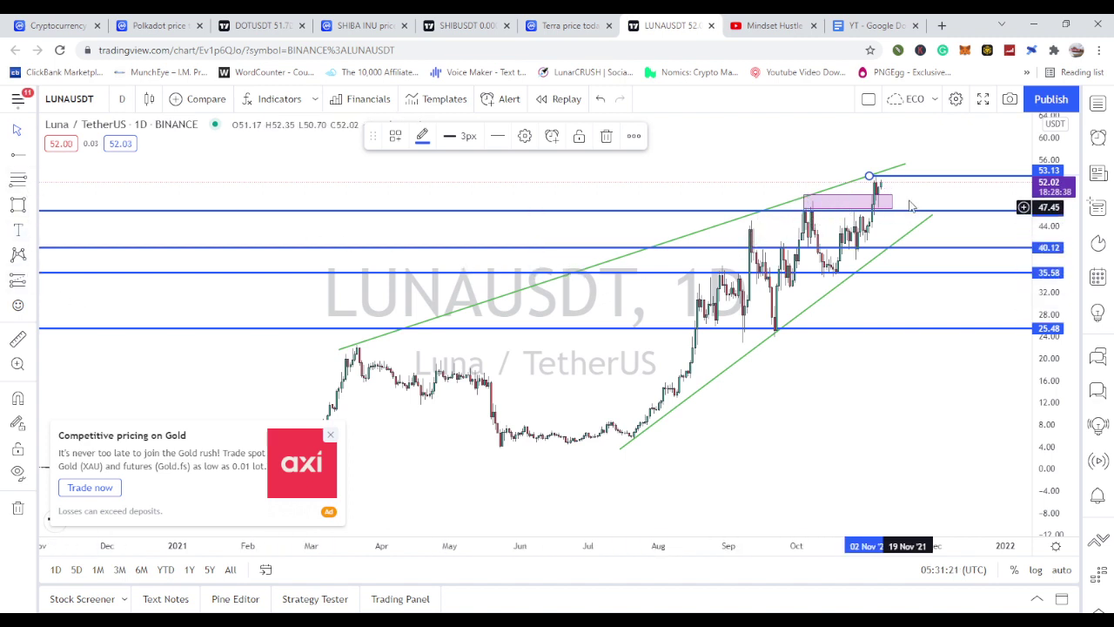
Sketch a projected price path from 7 November 2021 through about 56.9, 54, 60.3 and 47.3, ending at about 63.6
click(33, 211)
click(71, 316)
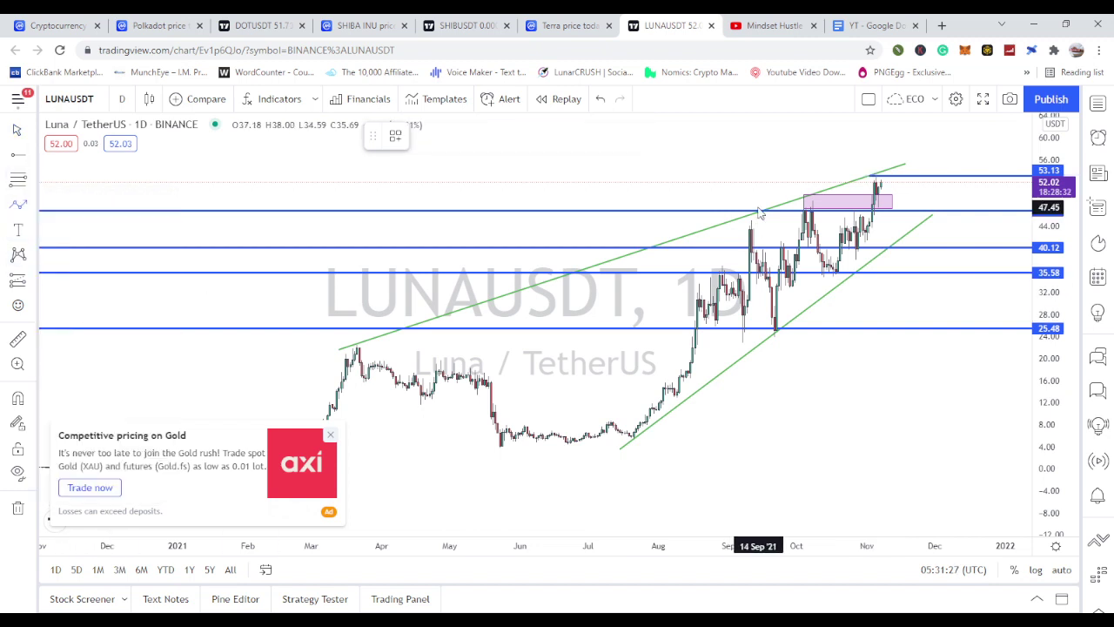
click(881, 198)
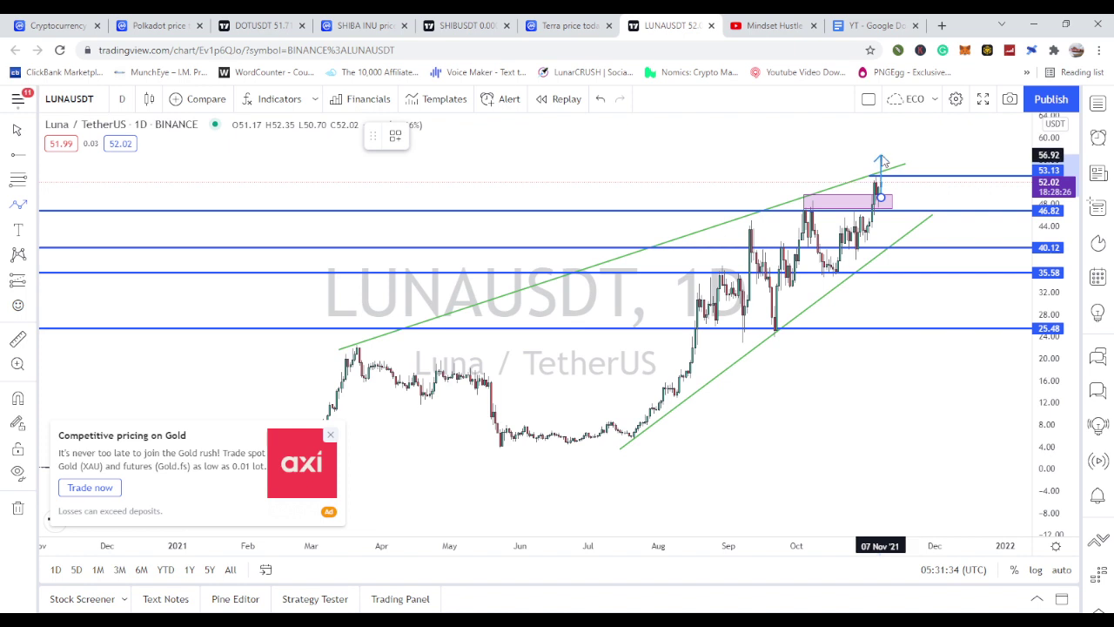
click(886, 156)
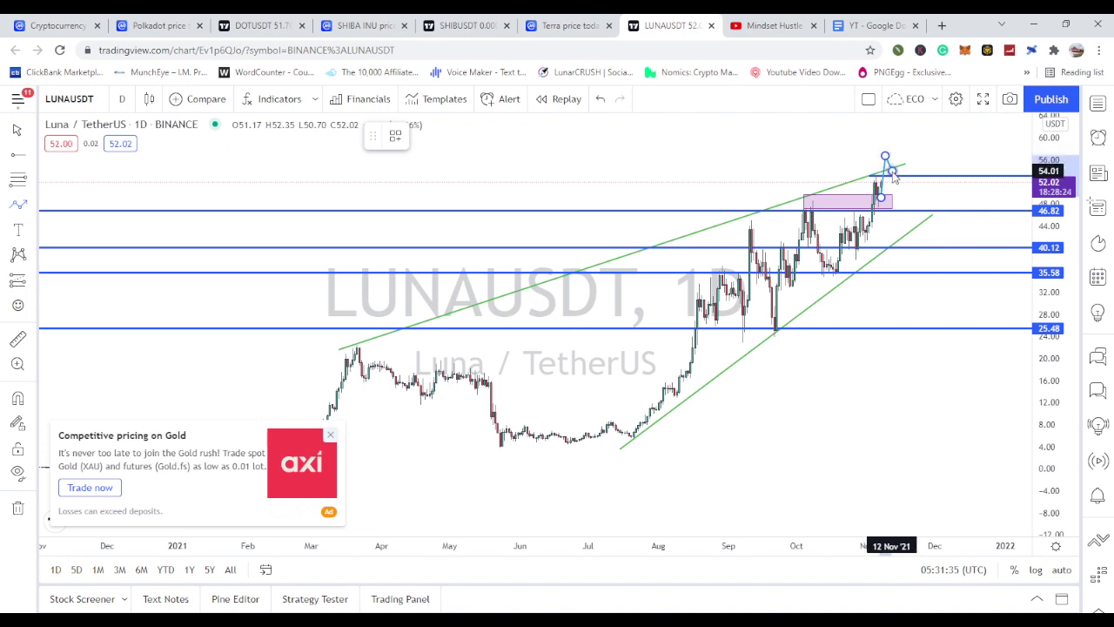
click(893, 171)
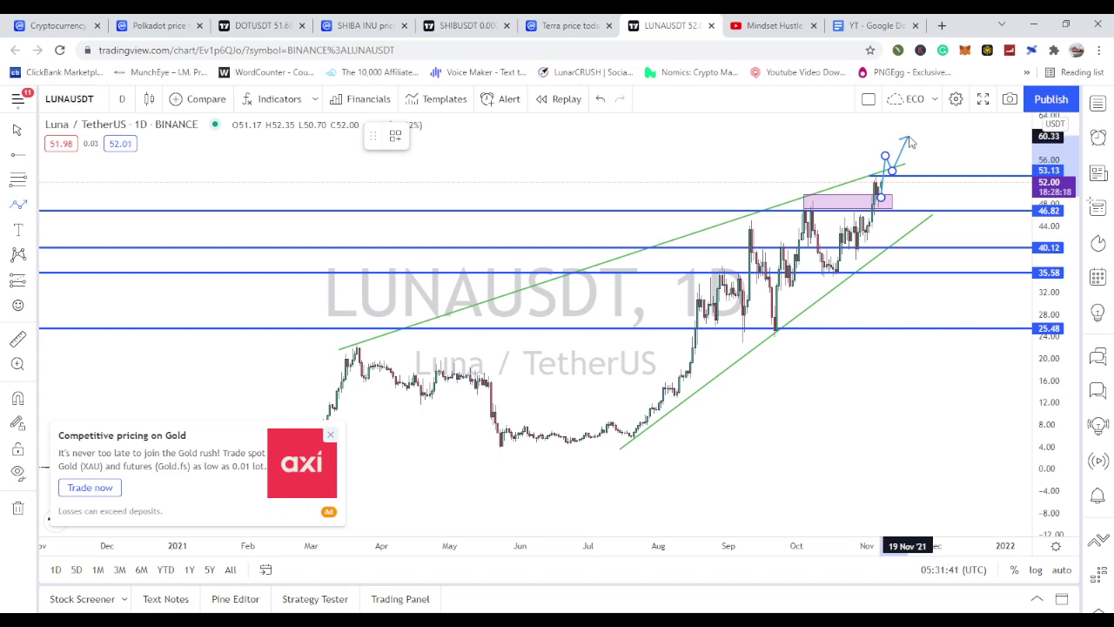
click(908, 136)
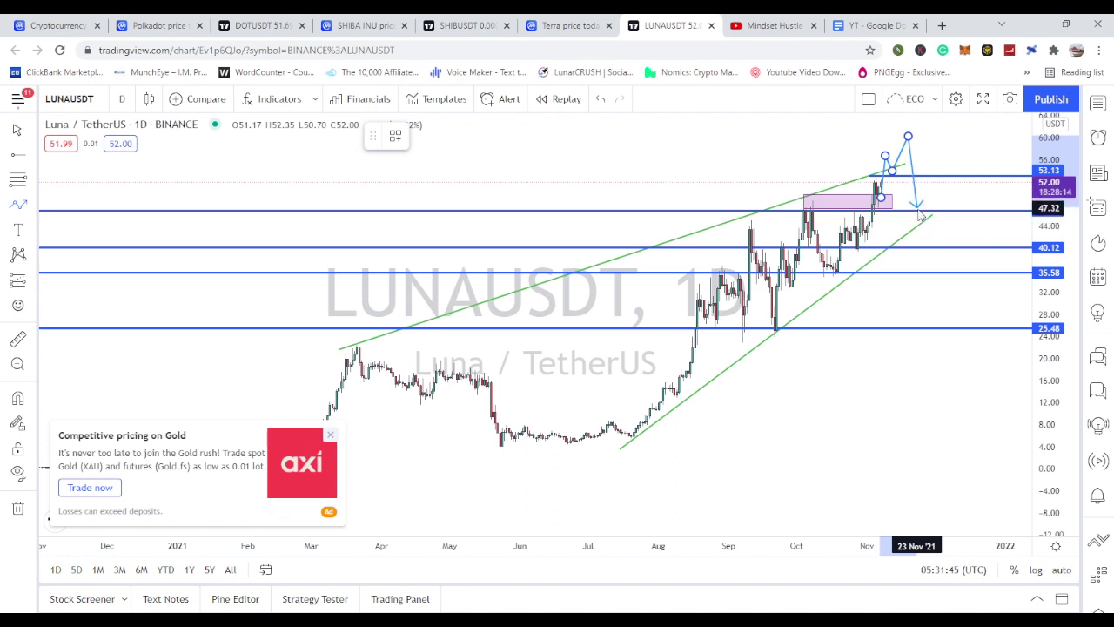
click(919, 210)
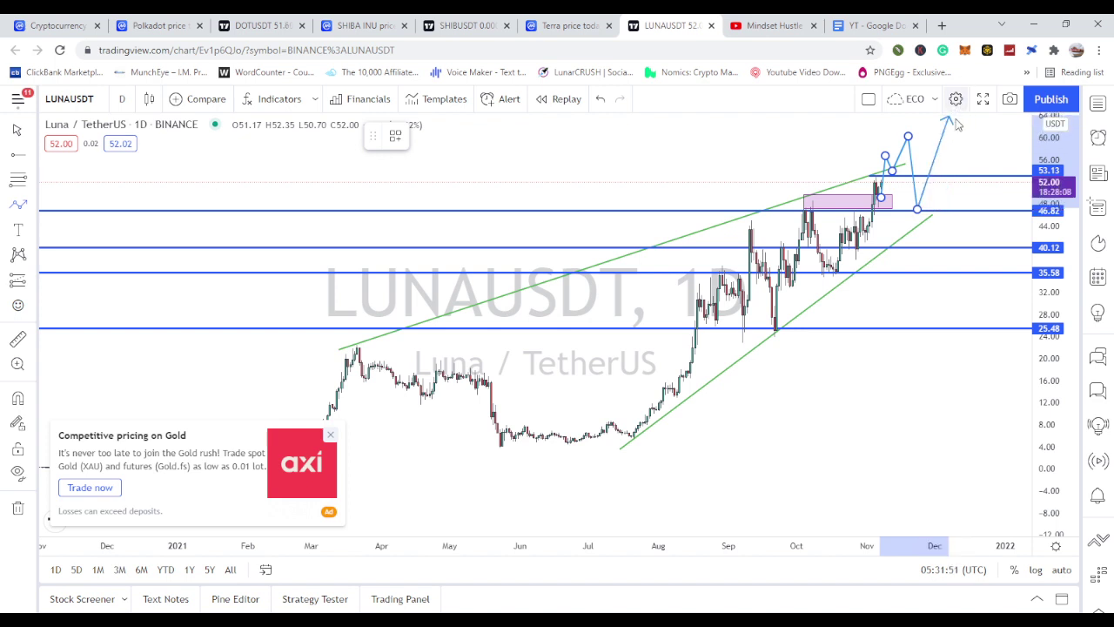
click(956, 120)
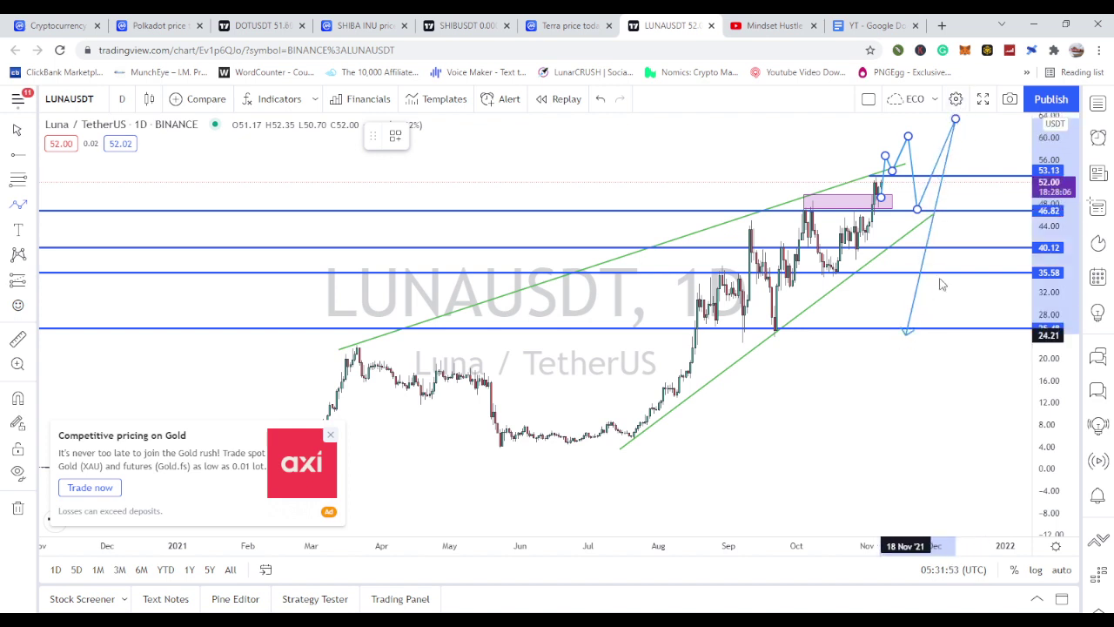
key(Escape)
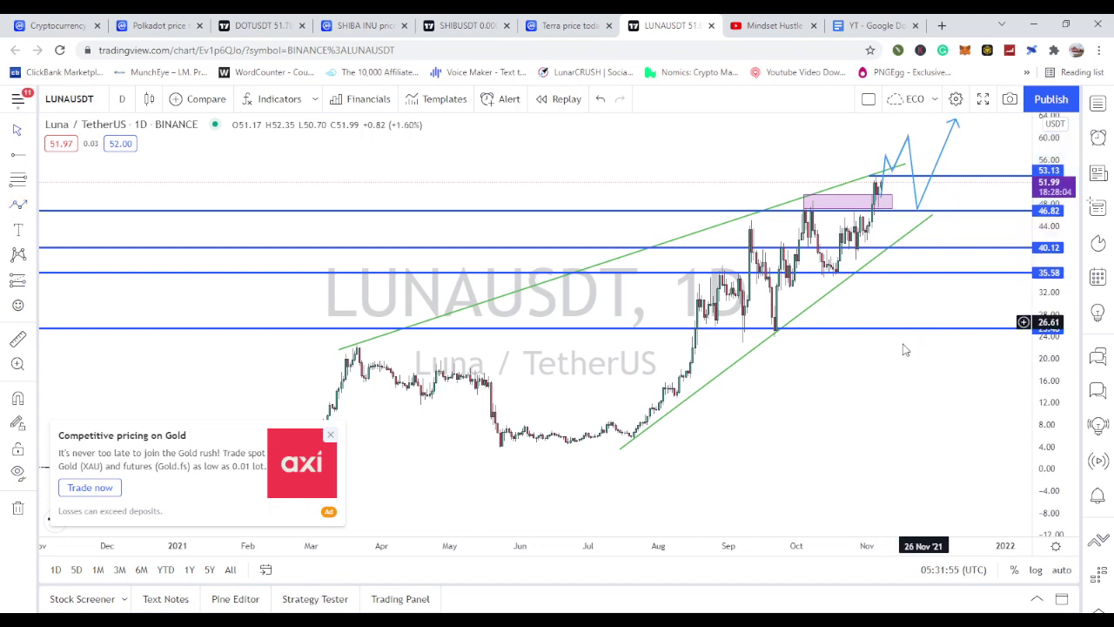
Shift the low point of the projected path slightly earlier along the 46.82 line
drag(734, 437, 674, 450)
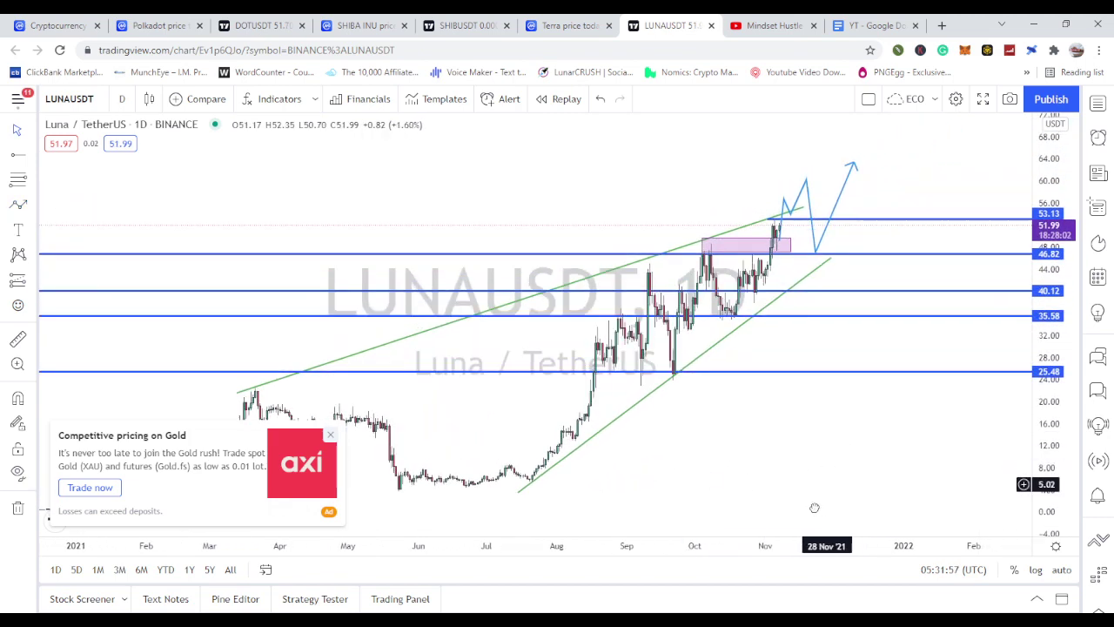
drag(814, 438, 811, 515)
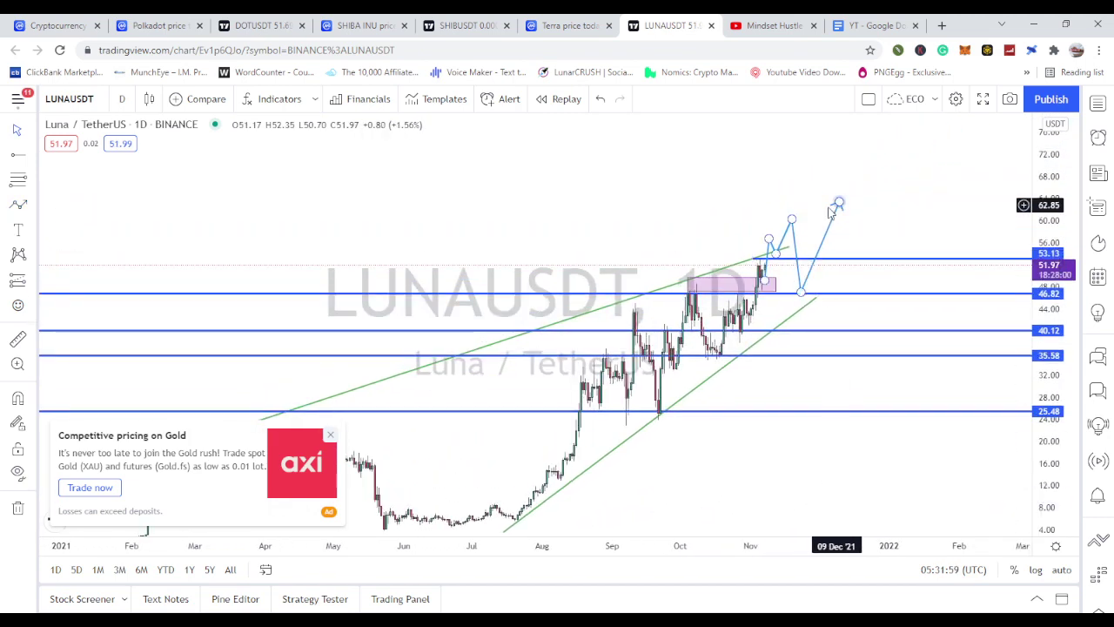
click(801, 294)
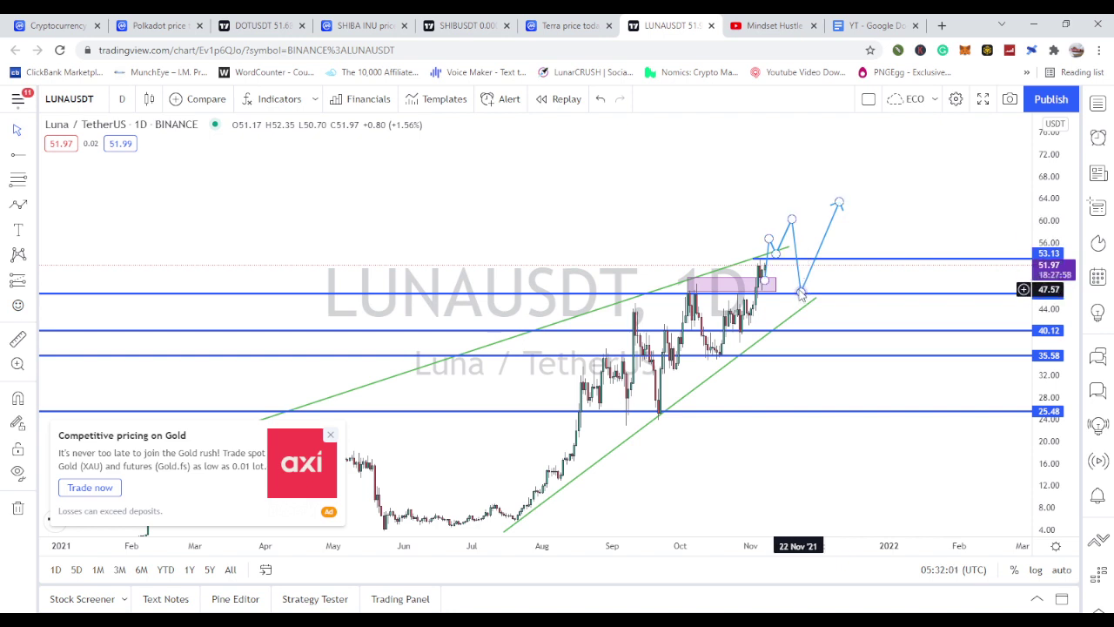
mouse_move(802, 293)
mouse_down()
mouse_move(780, 296)
mouse_move(790, 294)
mouse_up()
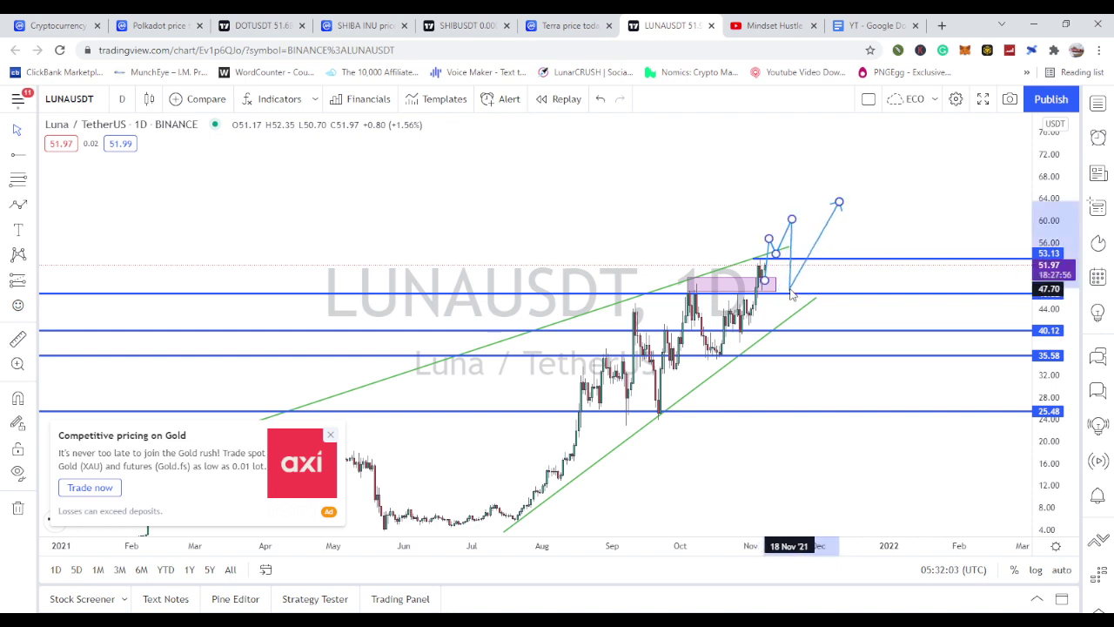
click(796, 295)
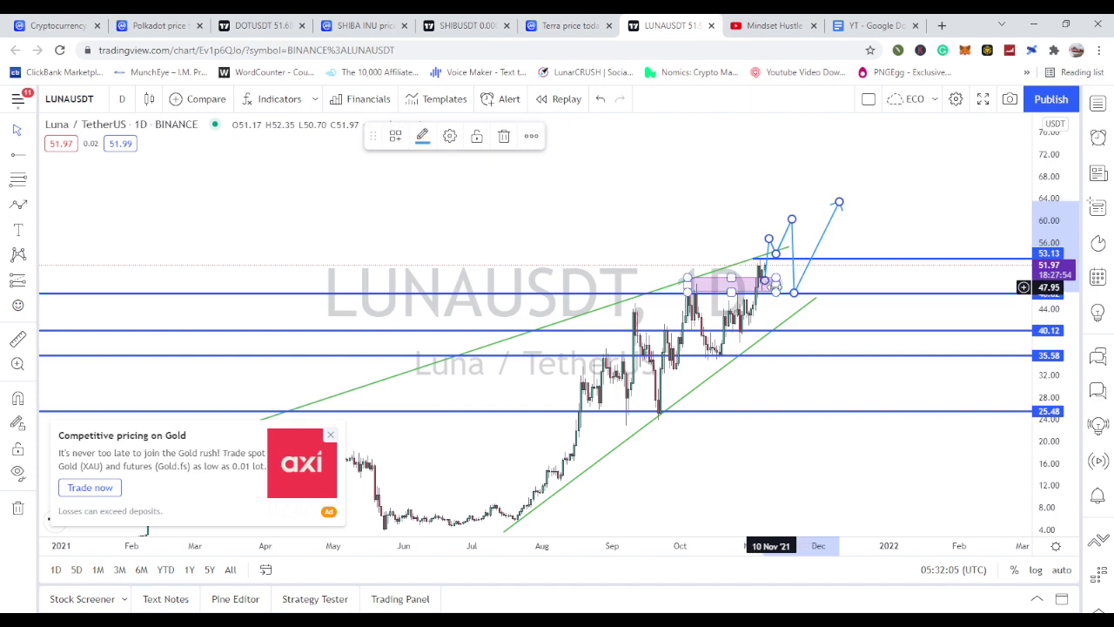
Extend the purple rectangle to 5 December 2021 and lower its bottom edge to about 46.69
drag(776, 292, 827, 289)
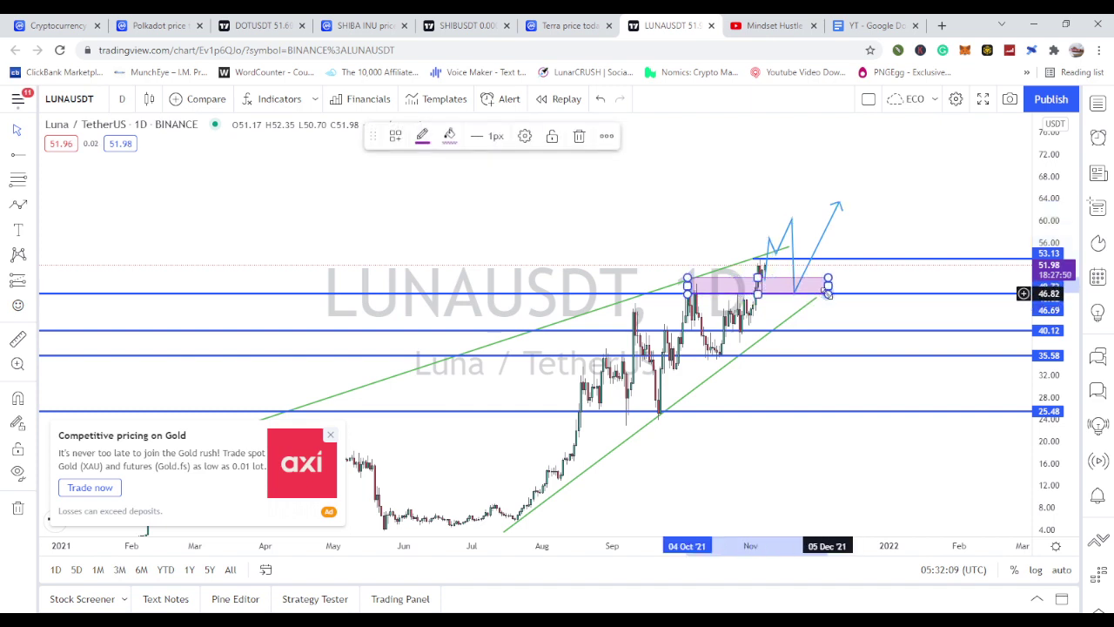
click(832, 256)
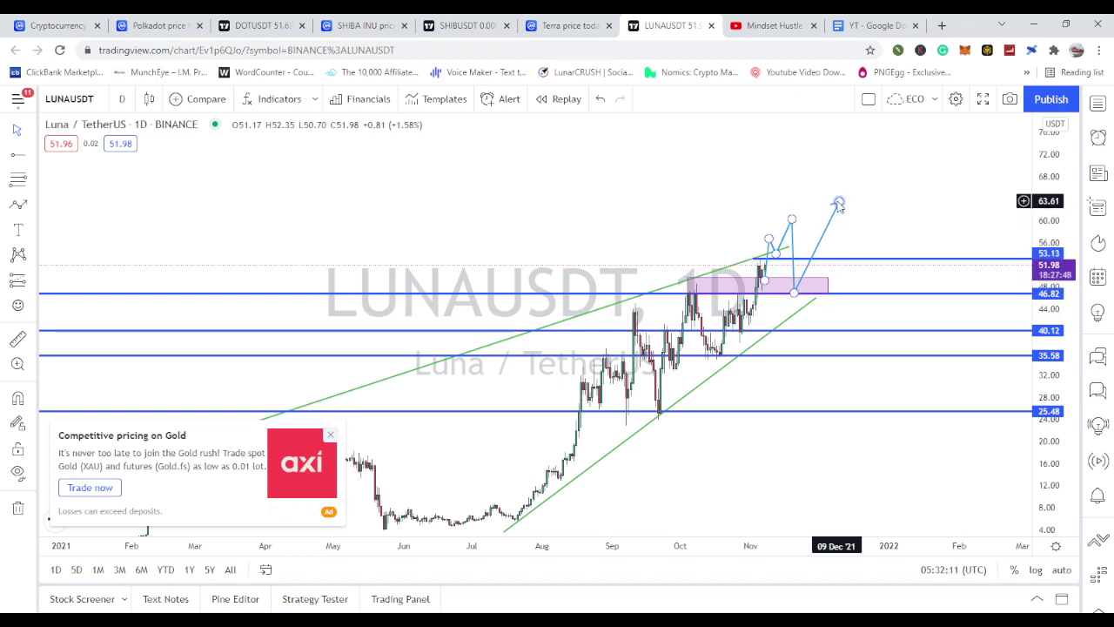
Raise the projected path's end point to about 70.3 on 27 November 2021 and draw a horizontal ray at 70.43 starting on 15 November 2021
drag(837, 209, 806, 172)
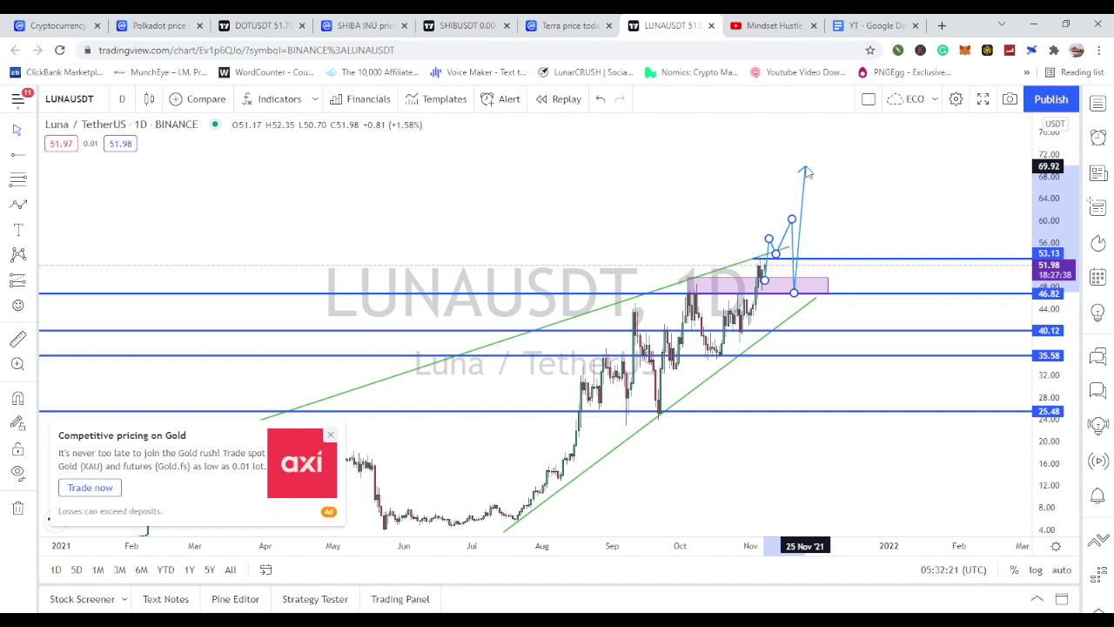
double_click(809, 171)
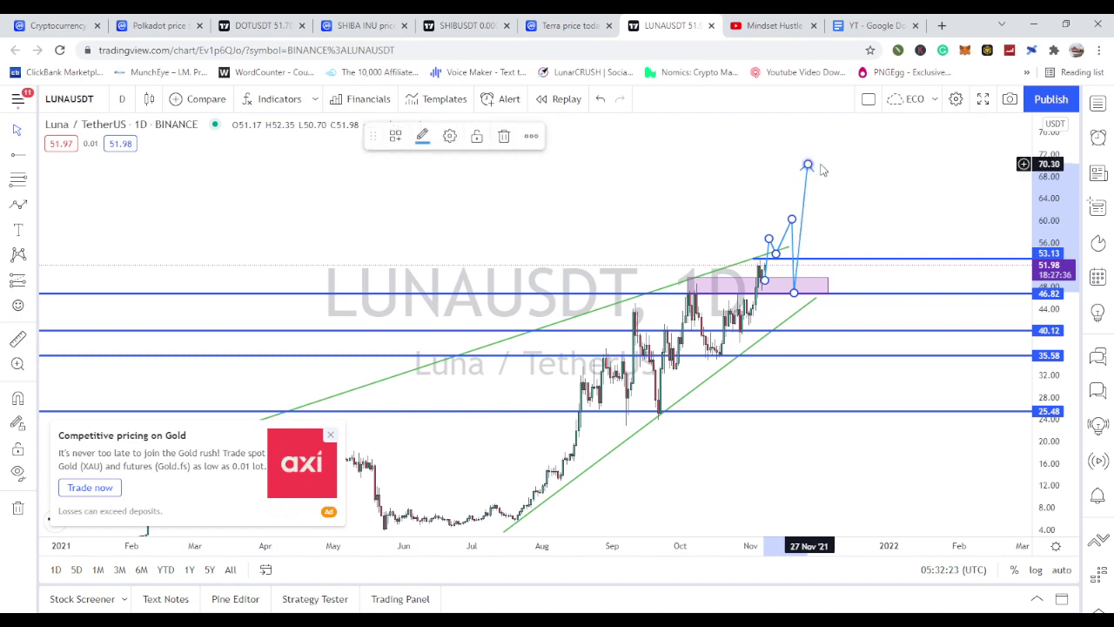
click(837, 189)
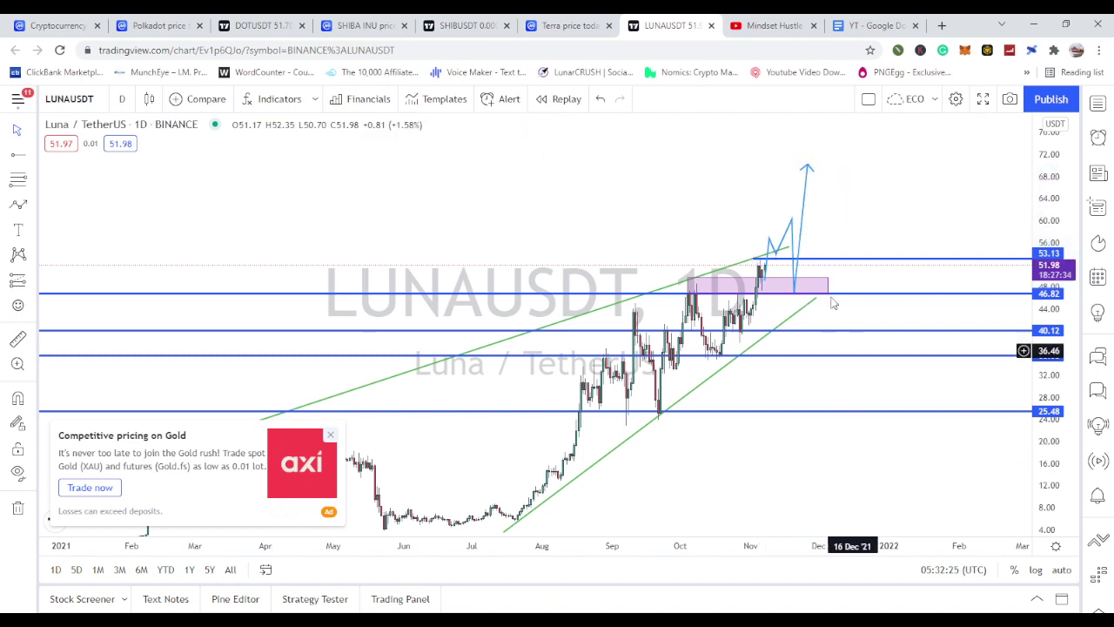
click(16, 155)
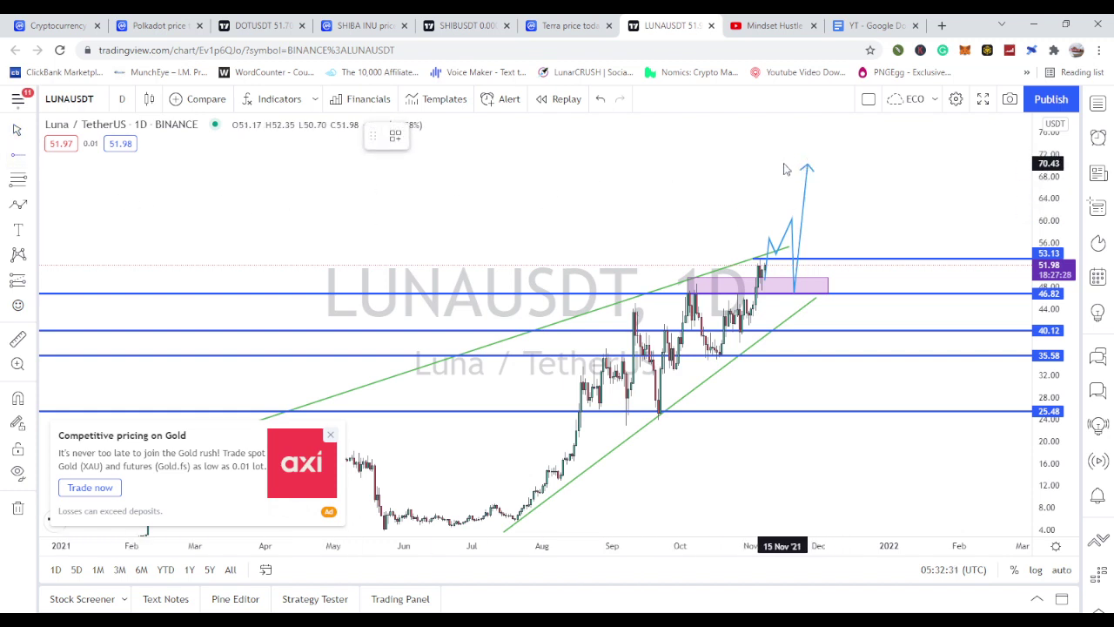
click(783, 164)
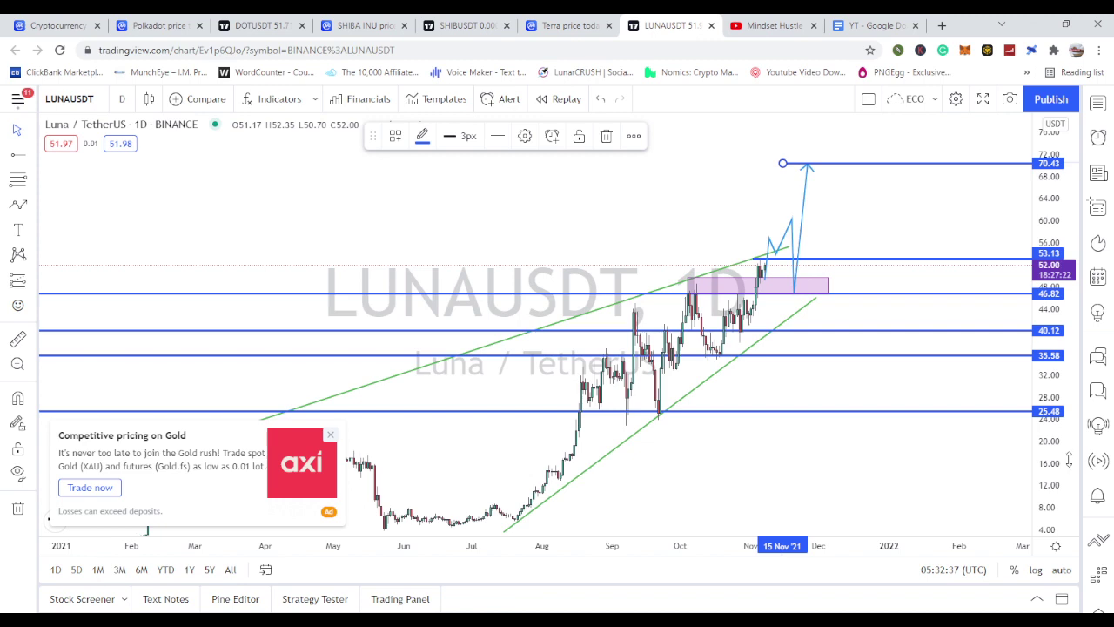
Examine the recent candles around the purple support zone, the horizontal levels and the projected path up close
scroll(1069, 459, up, 3)
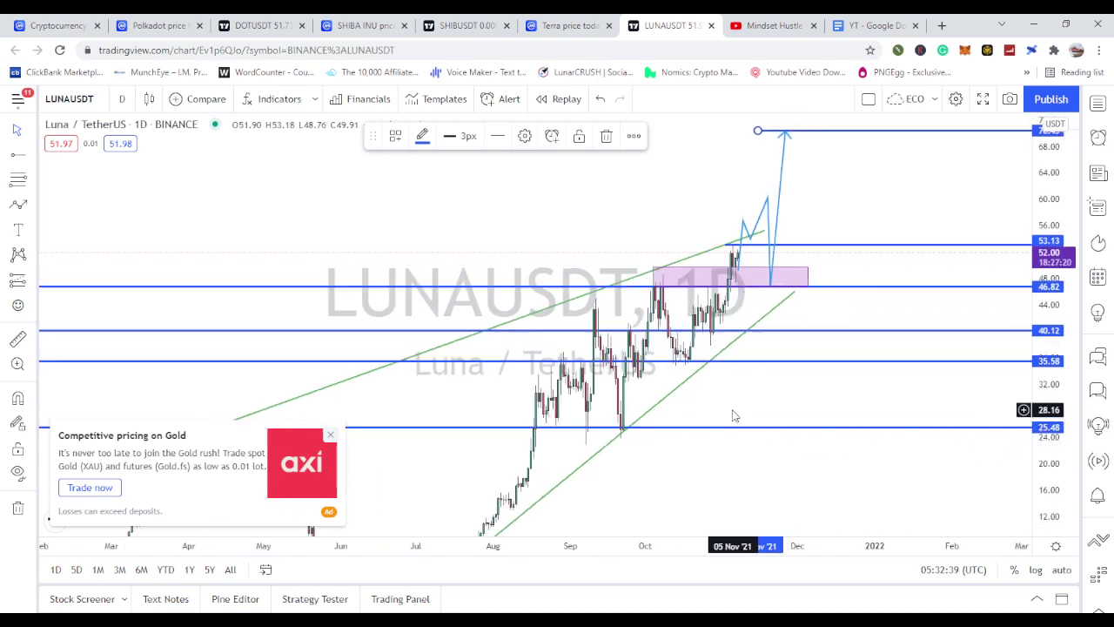
scroll(734, 416, up, 3)
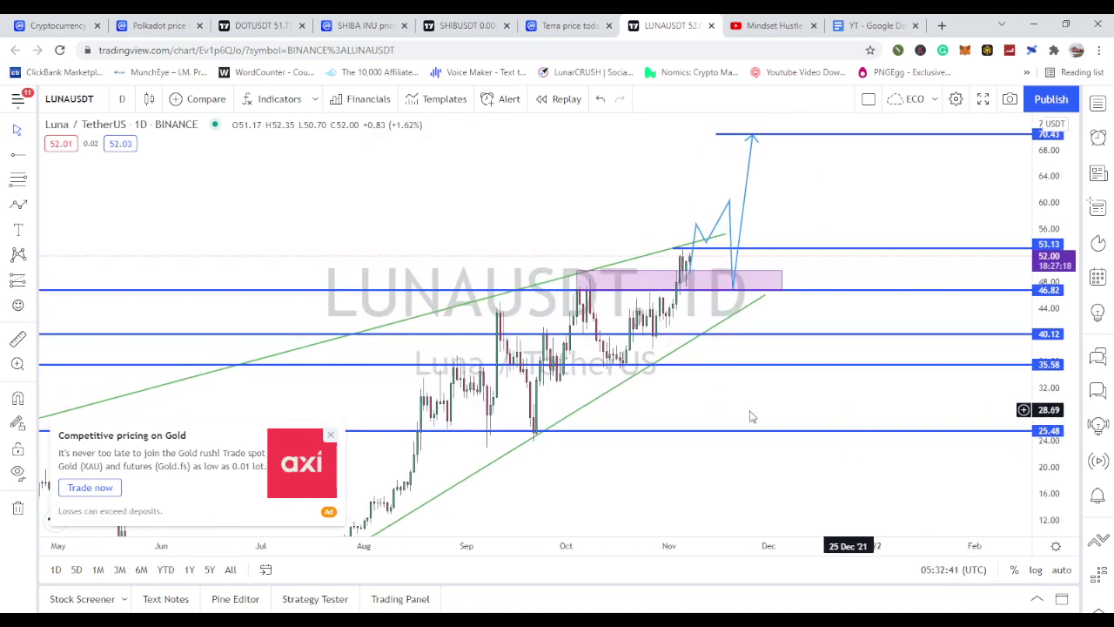
scroll(752, 417, up, 2)
scroll(940, 403, up, 3)
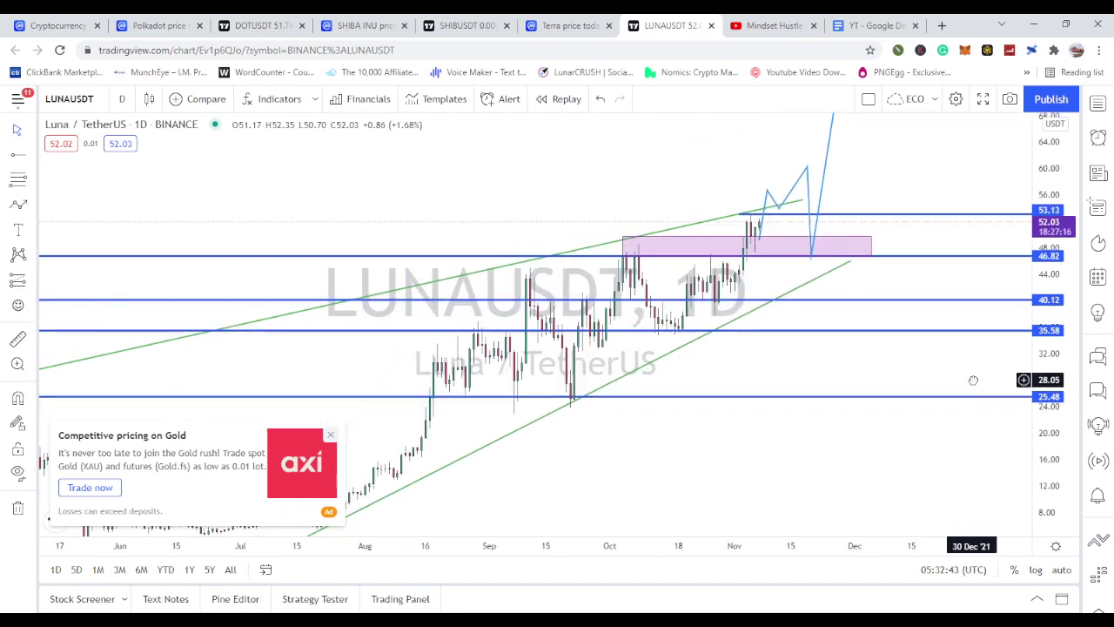
scroll(974, 381, up, 2)
scroll(821, 383, up, 2)
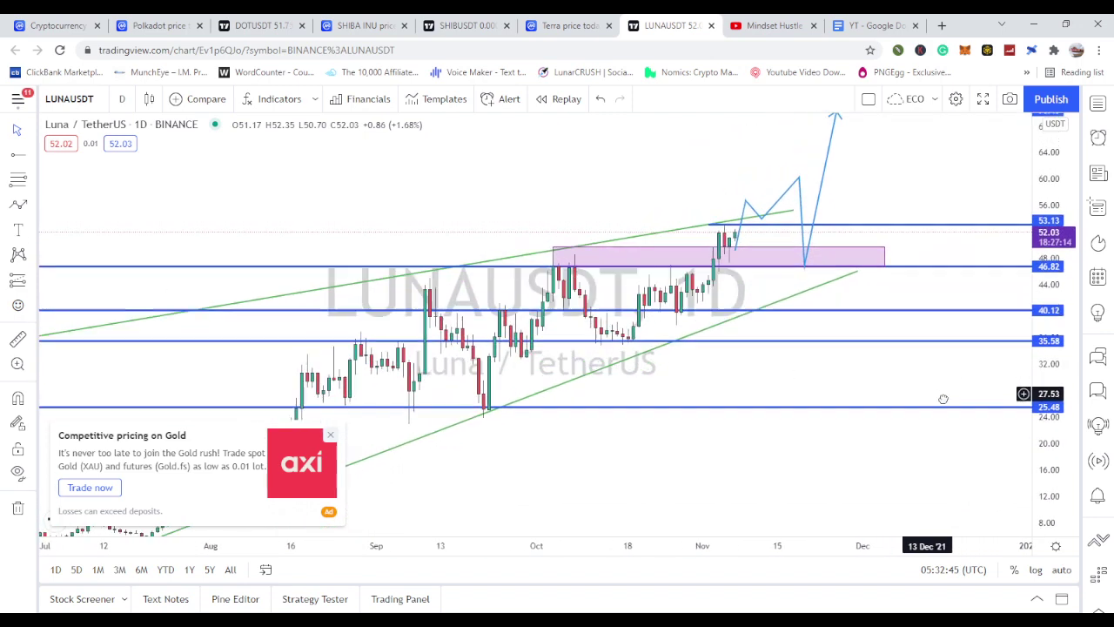
drag(943, 399, 962, 406)
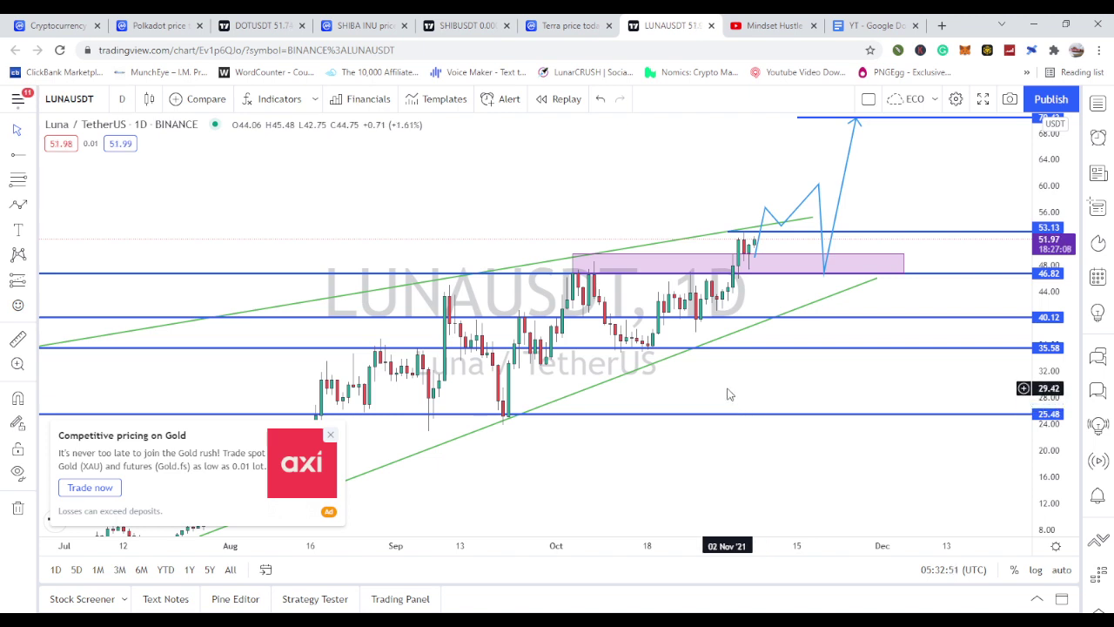
scroll(734, 394, down, 1)
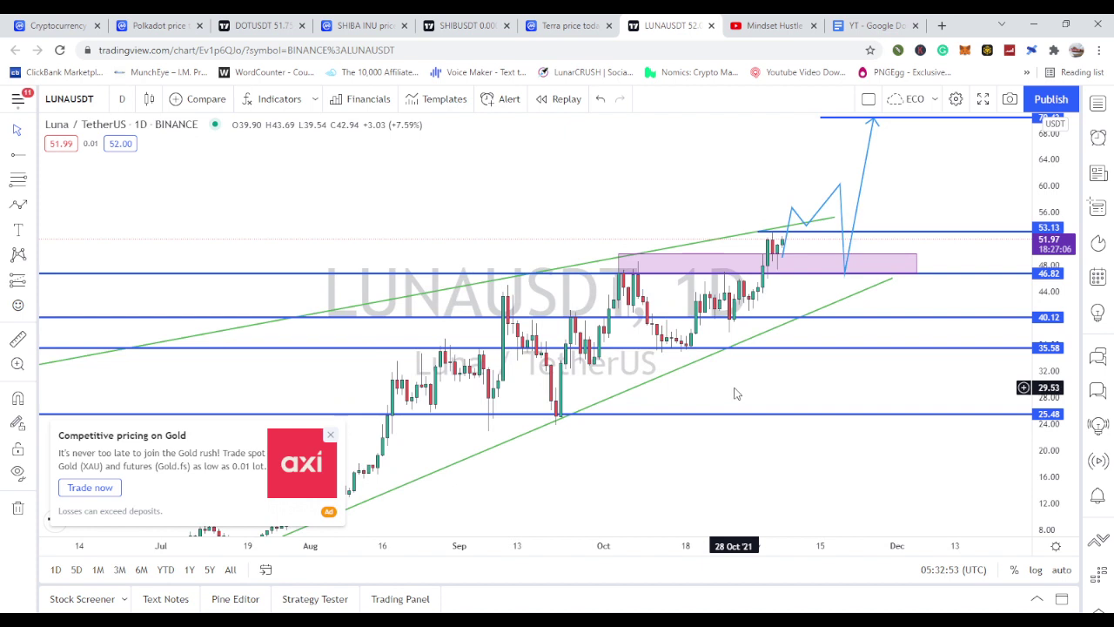
scroll(734, 394, down, 2)
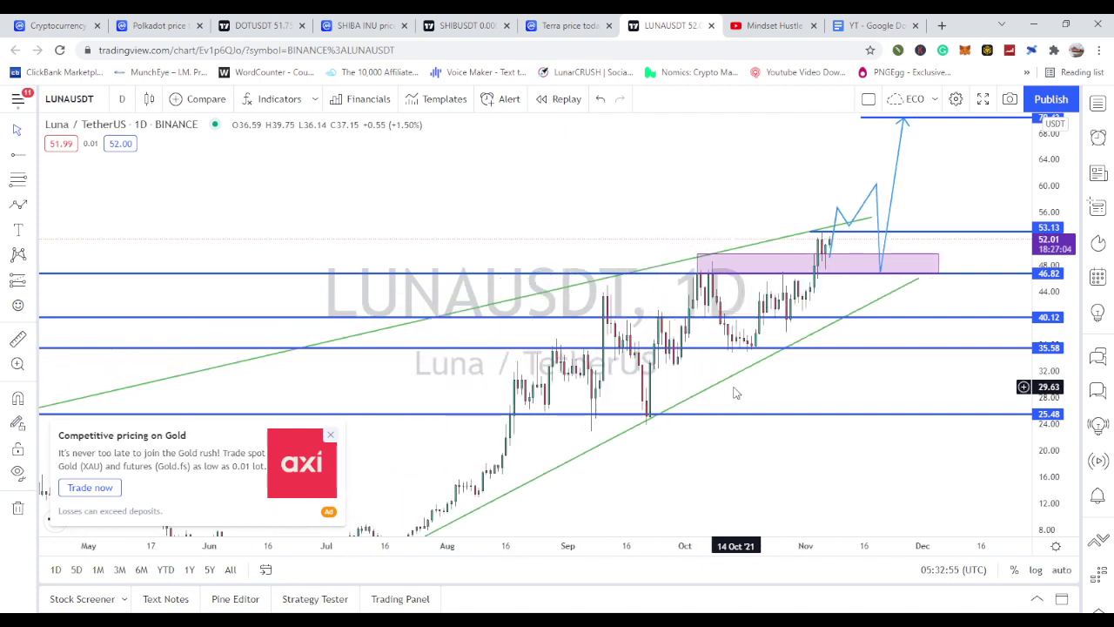
scroll(739, 430, up, 1)
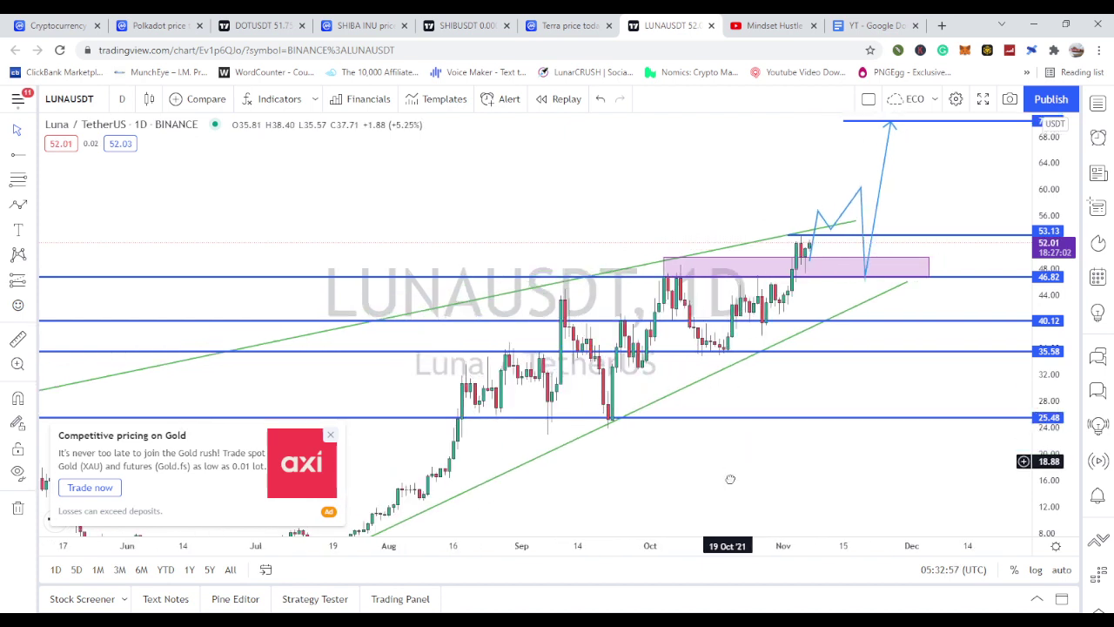
drag(732, 480, 723, 473)
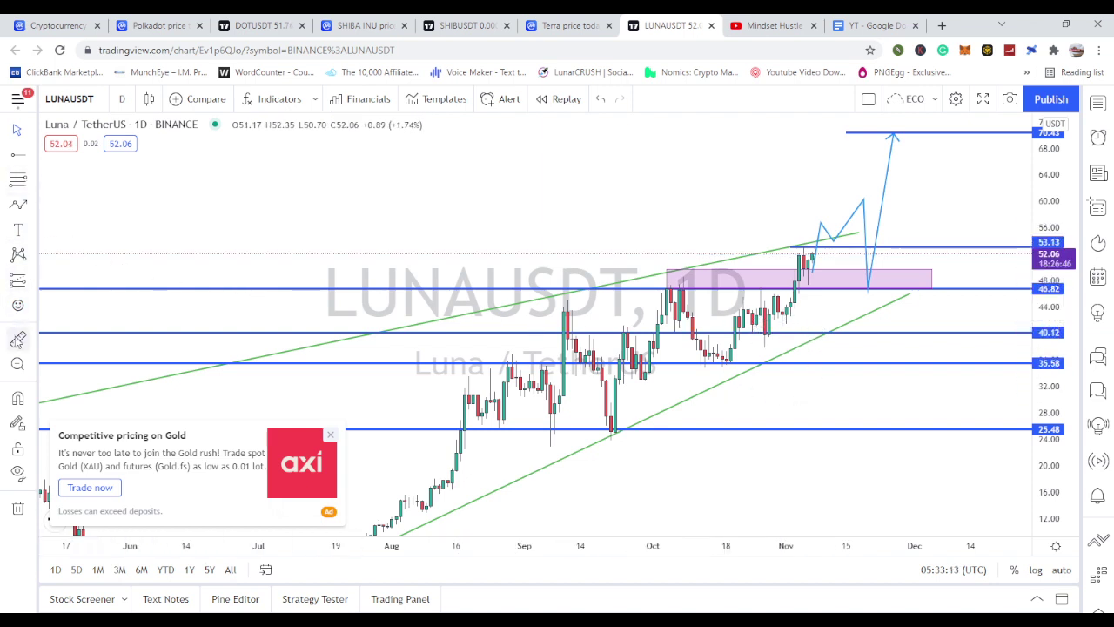
Draw a second rectangle from 31 October to 6 December 2021, between about 43.65 and 40.07
click(35, 211)
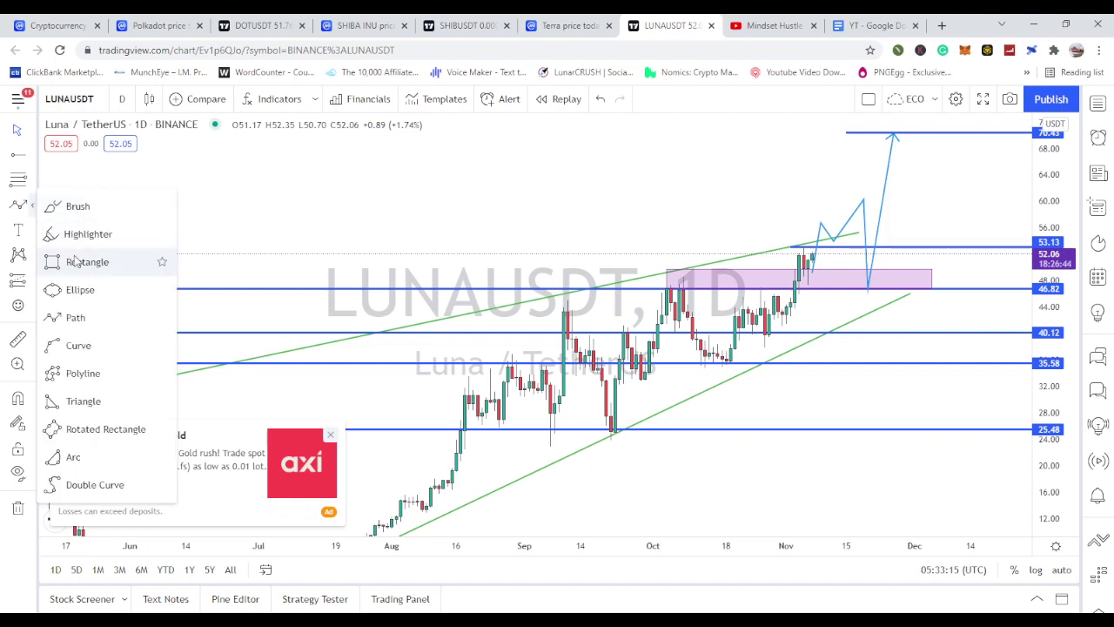
click(83, 258)
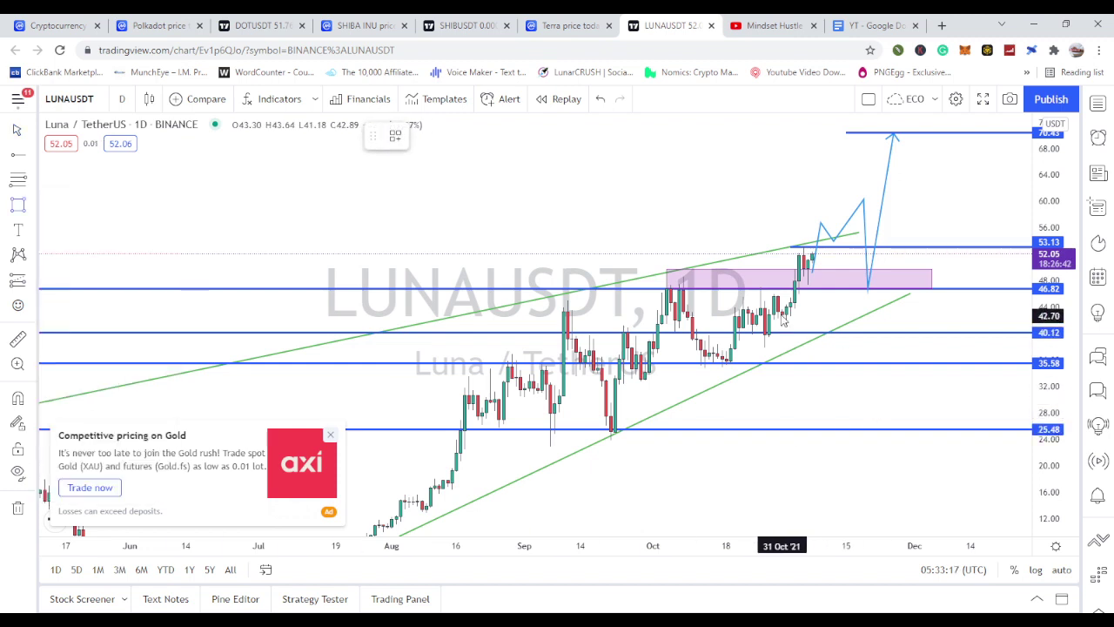
mouse_move(782, 309)
mouse_down()
mouse_move(884, 343)
mouse_move(936, 332)
mouse_up()
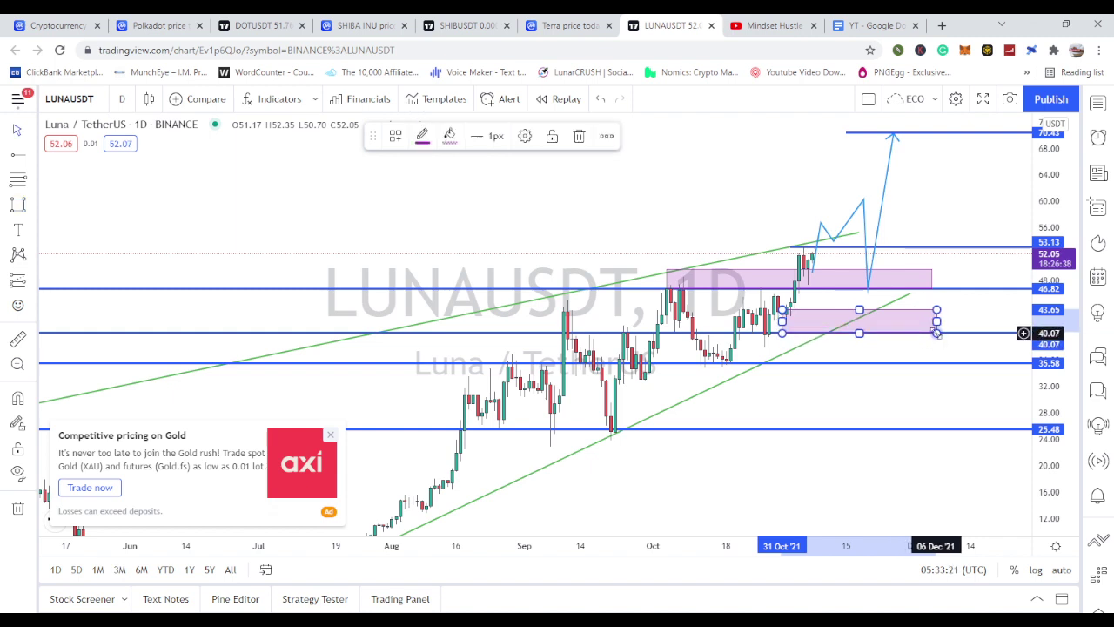
click(906, 358)
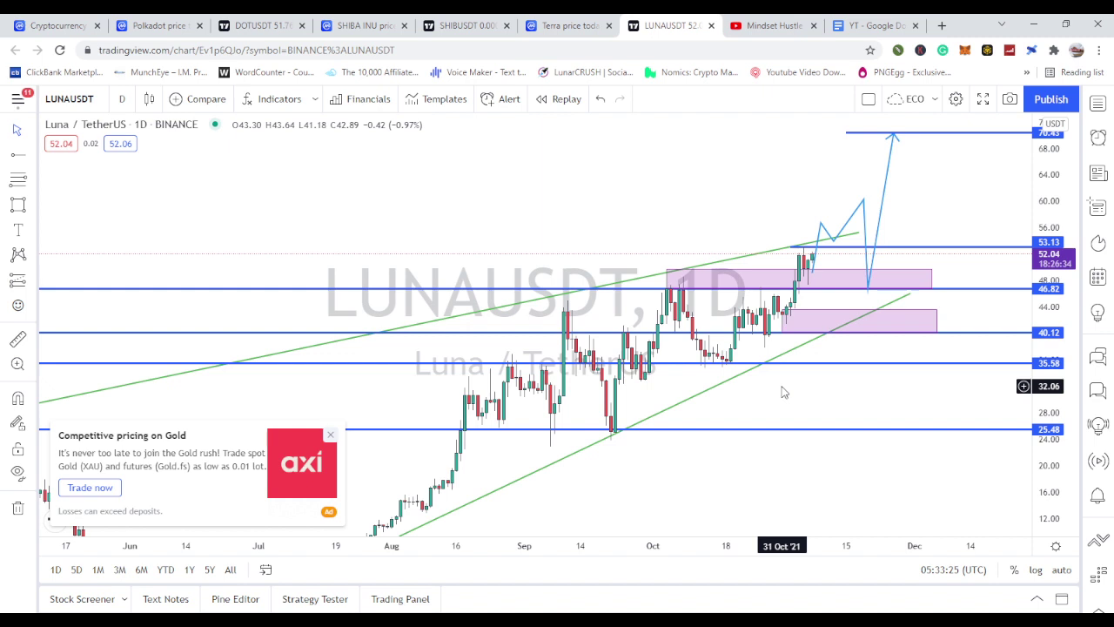
Sketch a second projected path from the latest candles up to about 60.4, down into the lower rectangle, and up to 70.43 on 1 December 2021
click(31, 209)
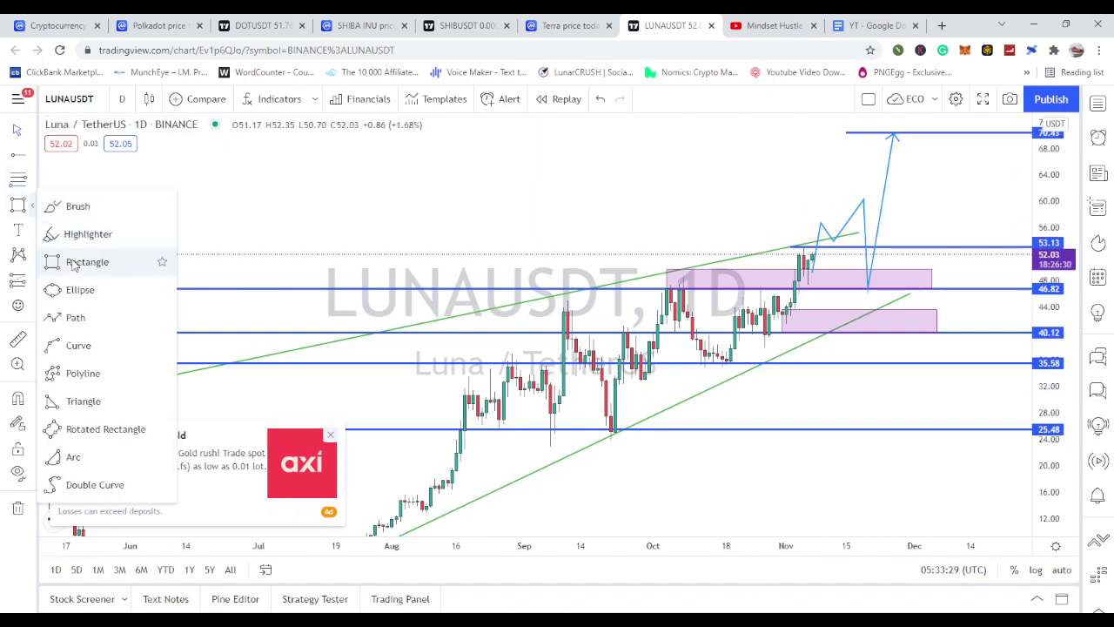
click(96, 327)
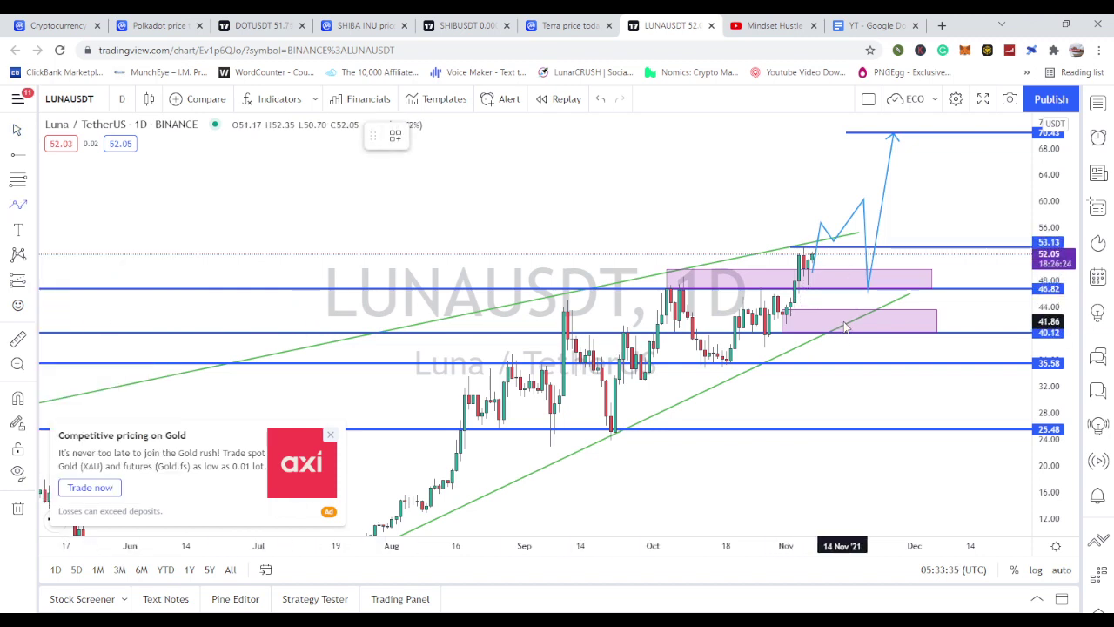
click(816, 273)
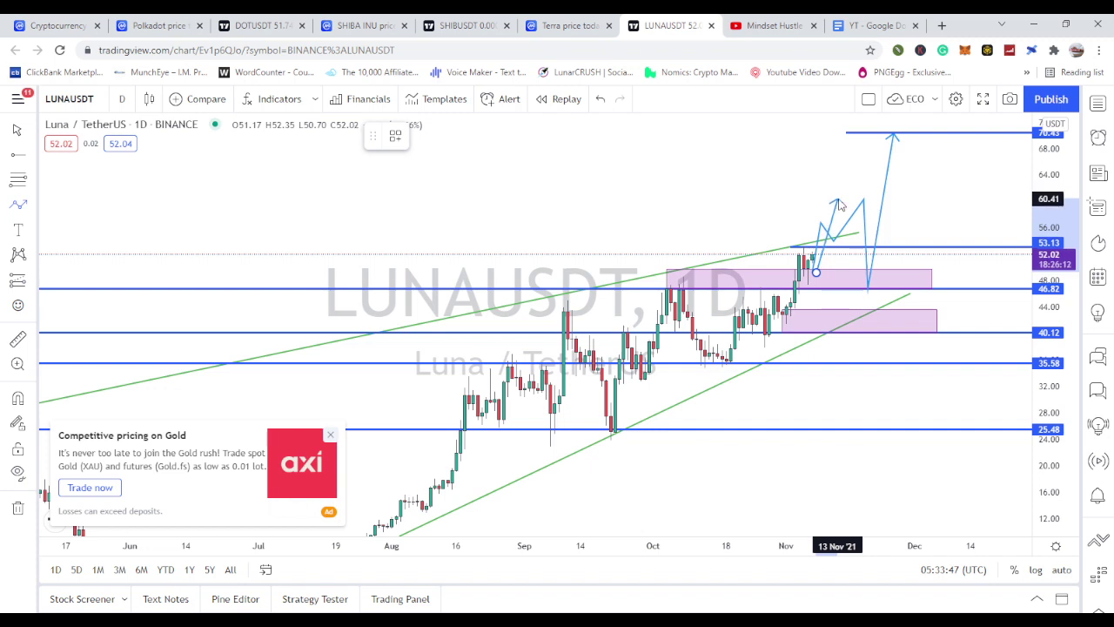
click(861, 329)
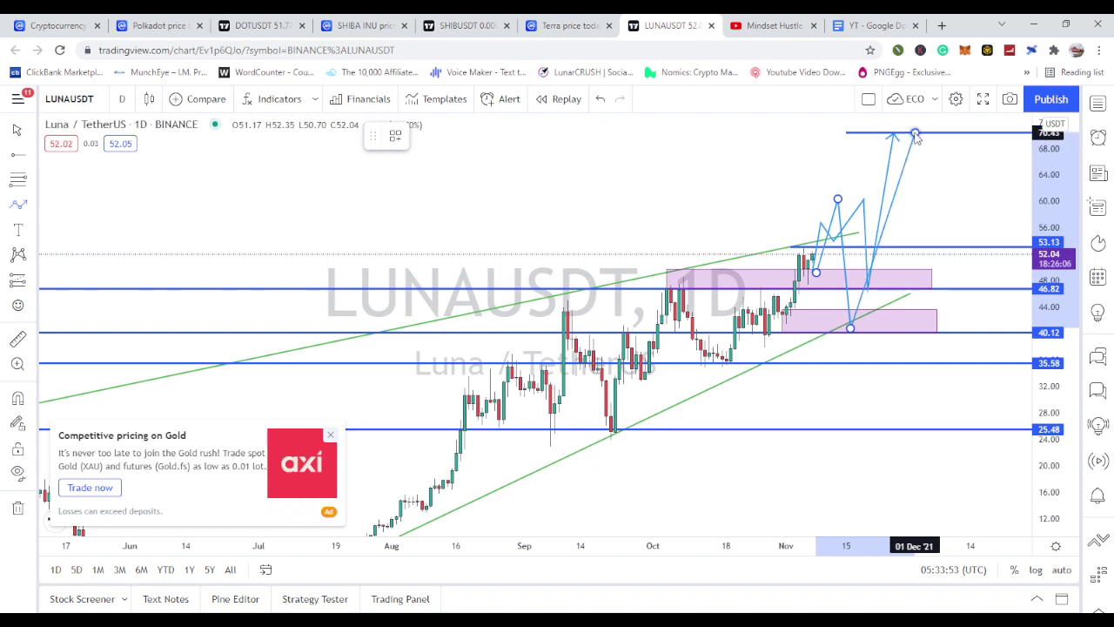
double_click(916, 135)
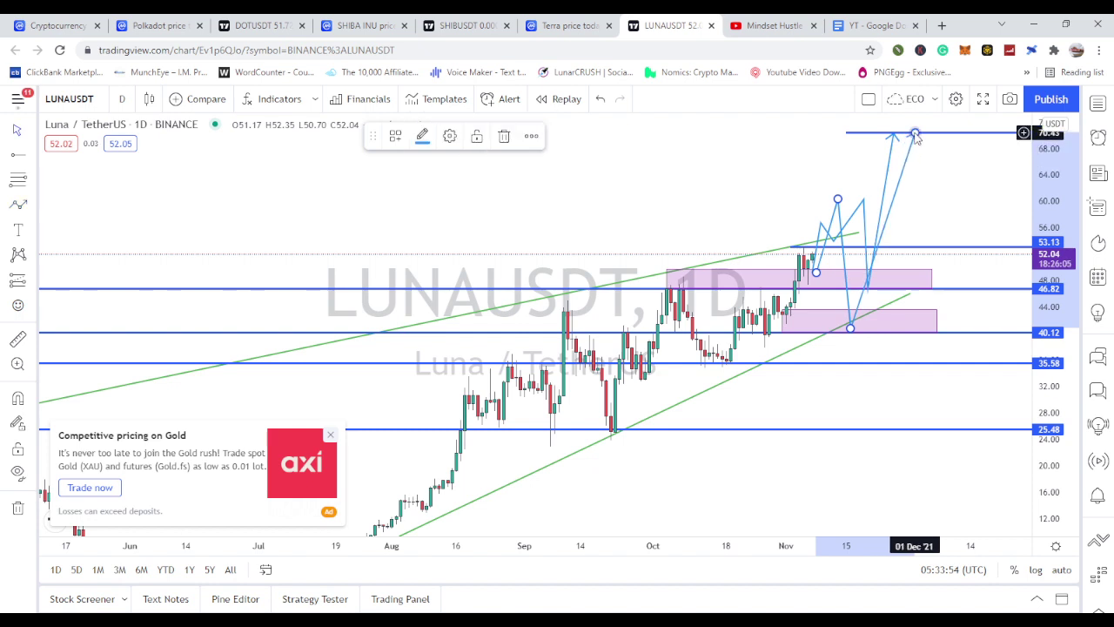
click(845, 285)
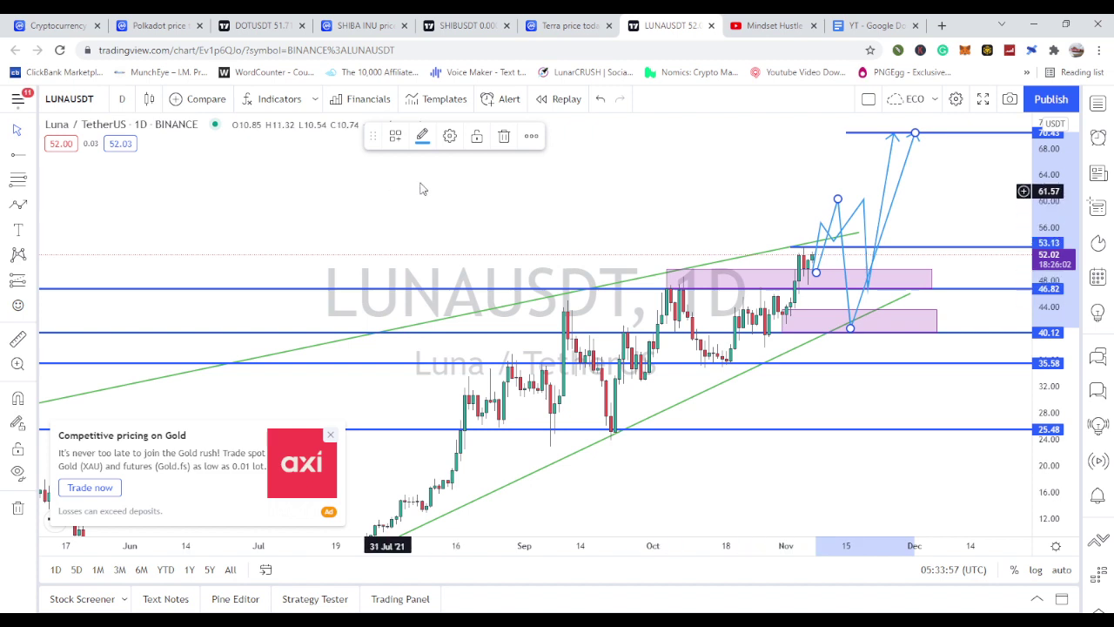
Colour the second projected path red and draw a horizontal ray at 60.62 starting at its peak
click(423, 135)
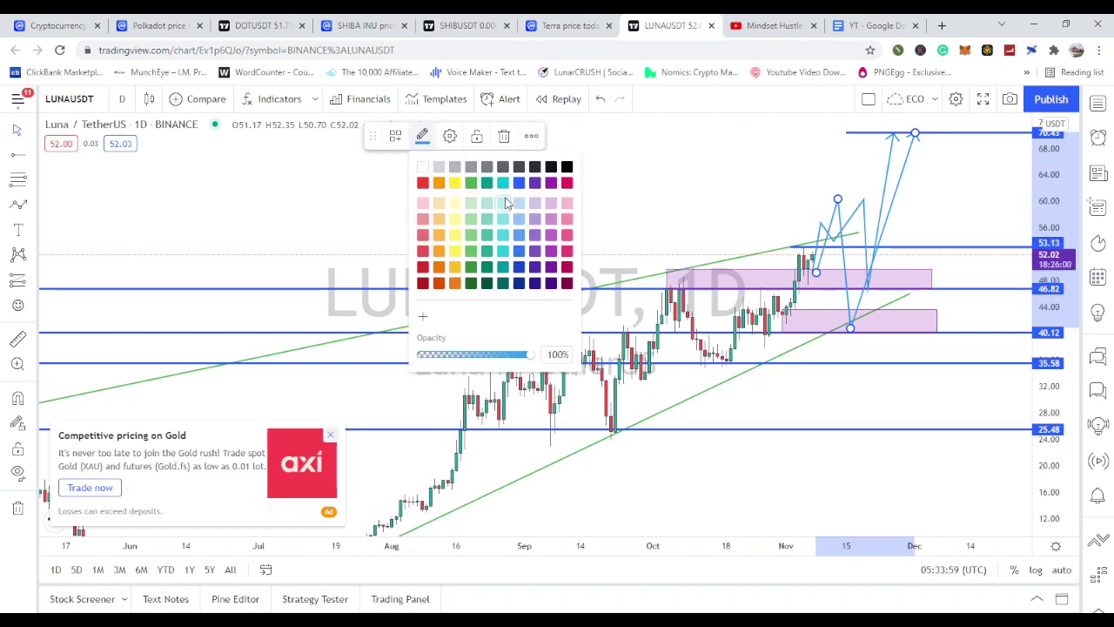
click(423, 183)
click(723, 214)
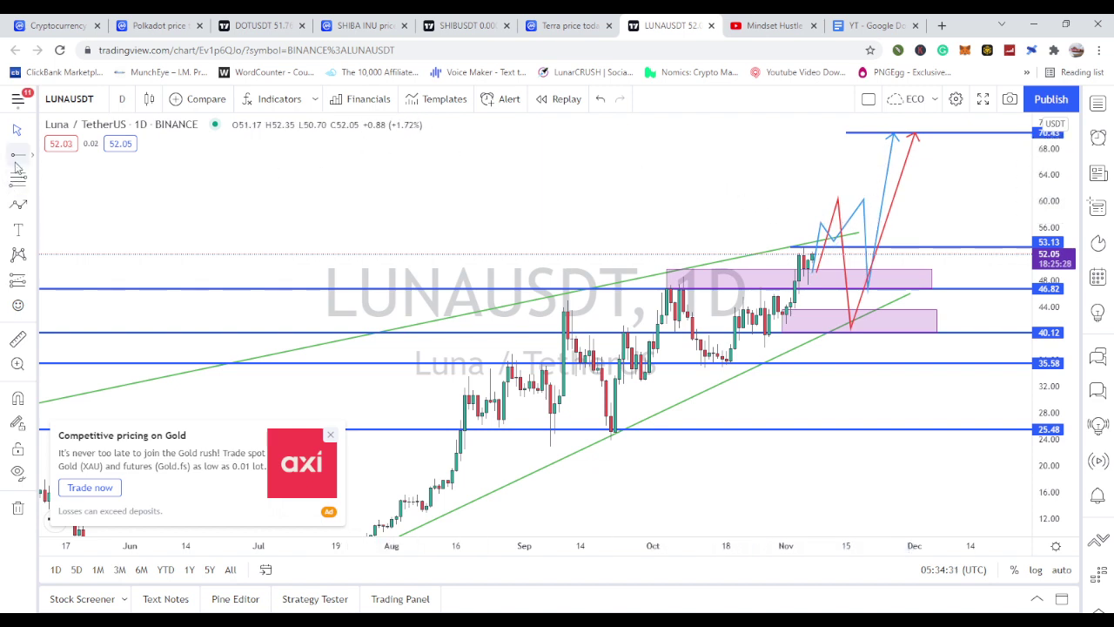
click(836, 200)
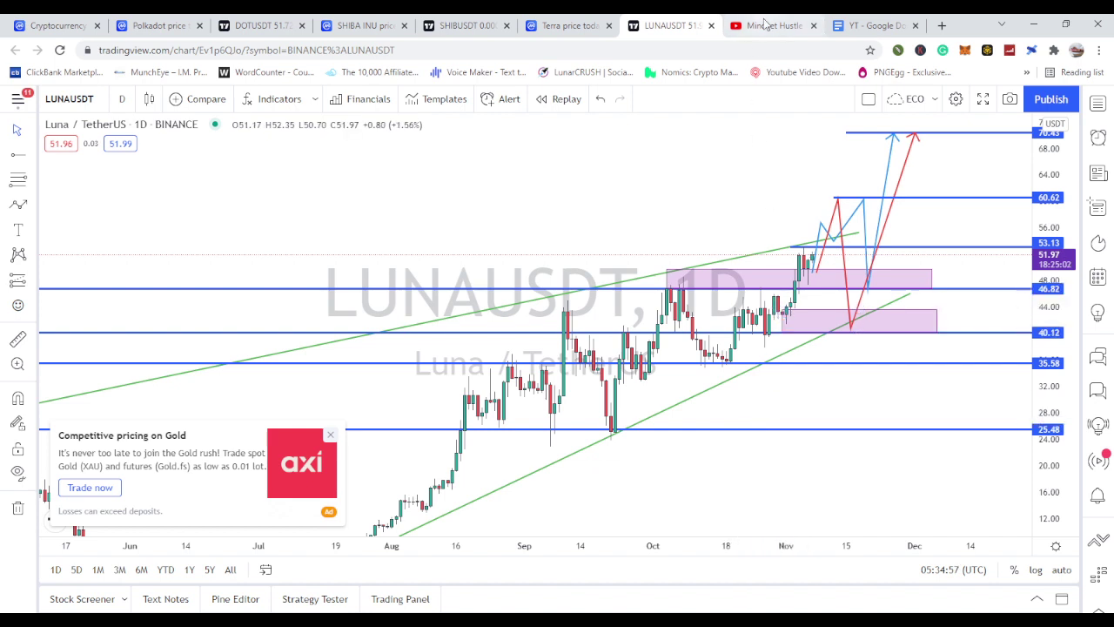
Switch to the Google Docs outline and highlight its third item, "Exchanges to purchase Luna from"
click(870, 26)
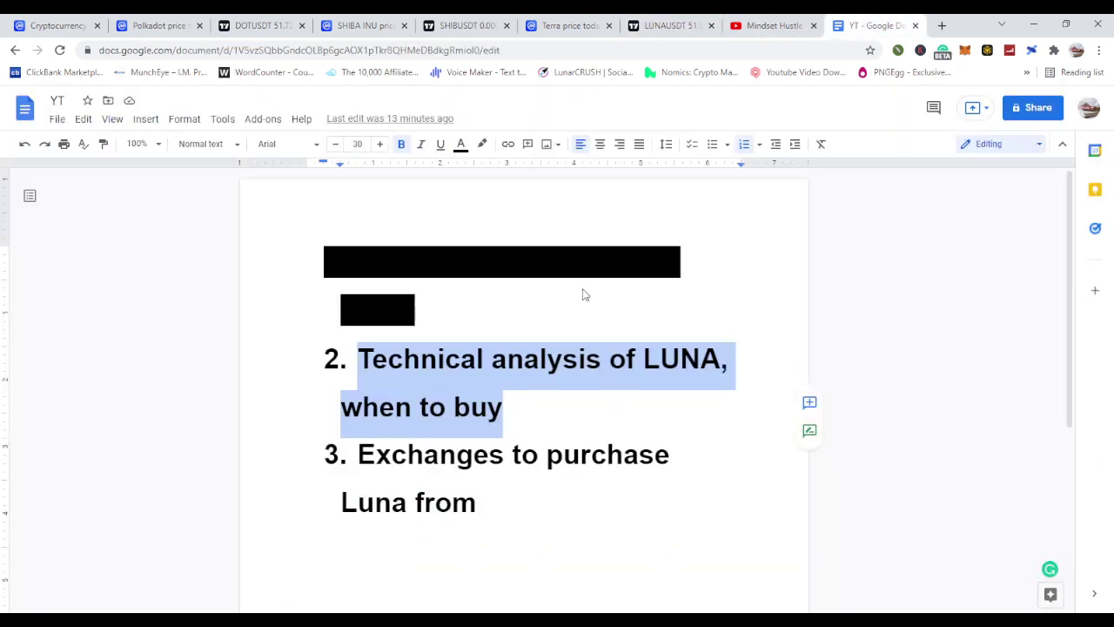
drag(523, 509, 367, 459)
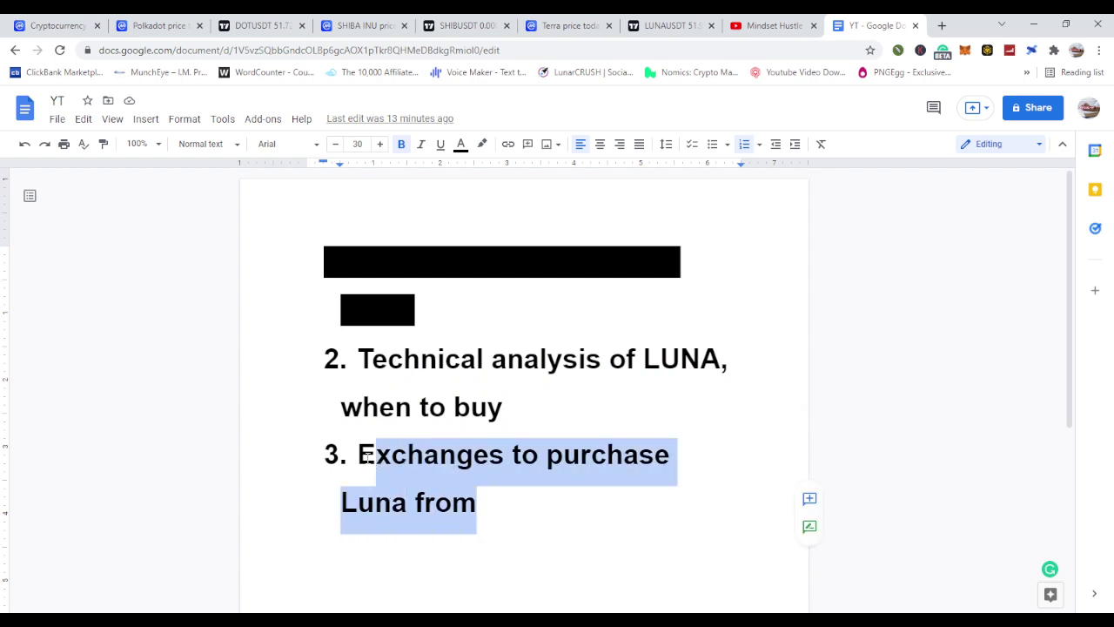
click(540, 489)
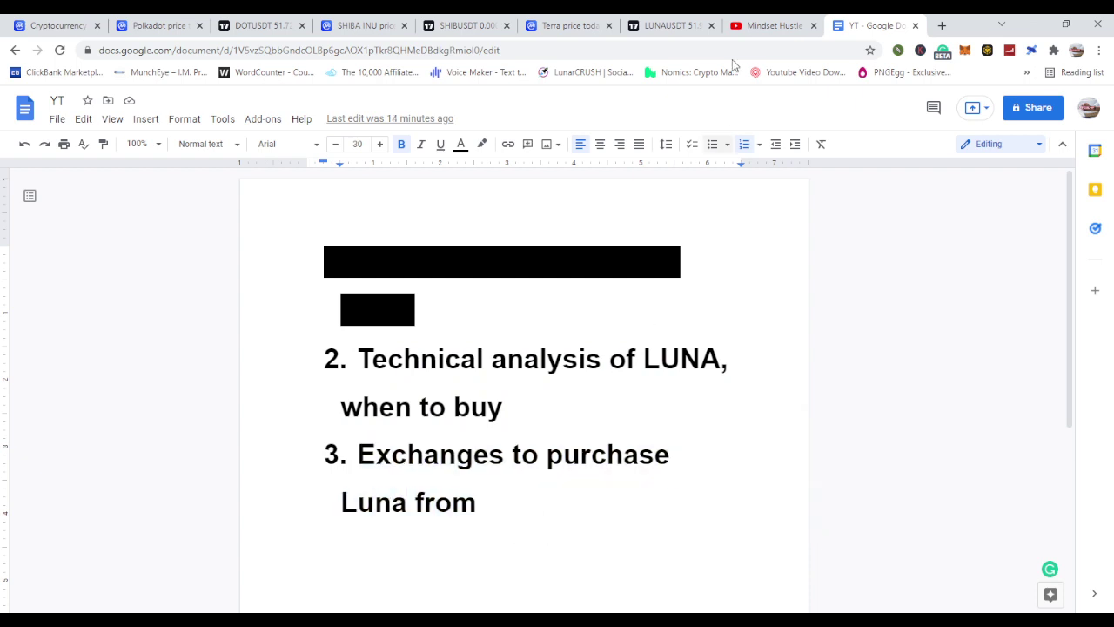
Return to the LUNAUSDT chart in TradingView and set its interval to 4 hours
click(644, 28)
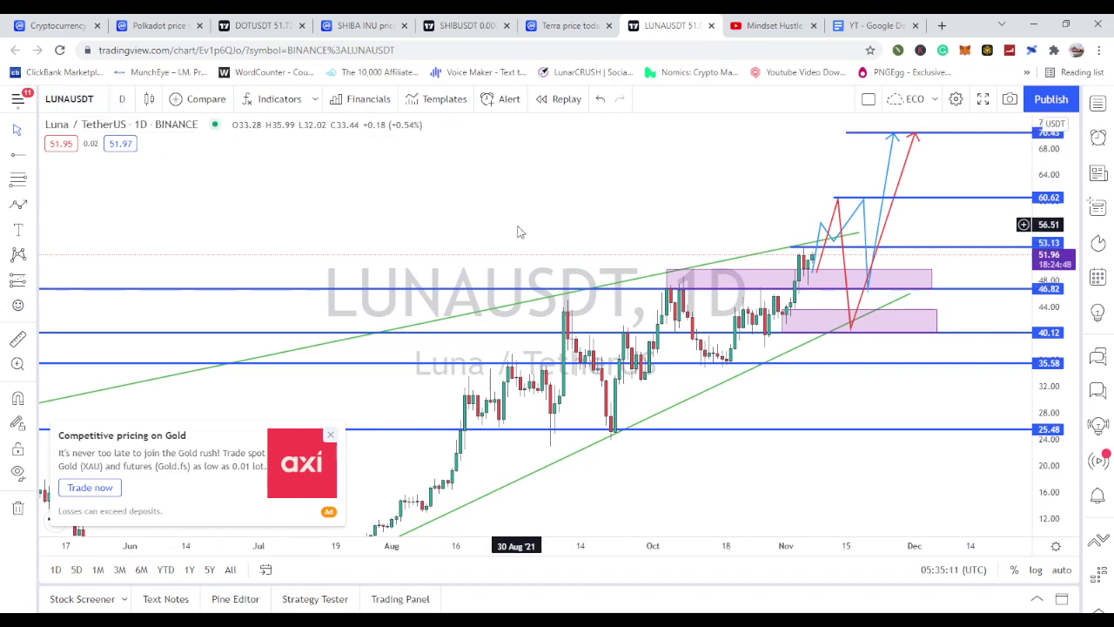
click(123, 101)
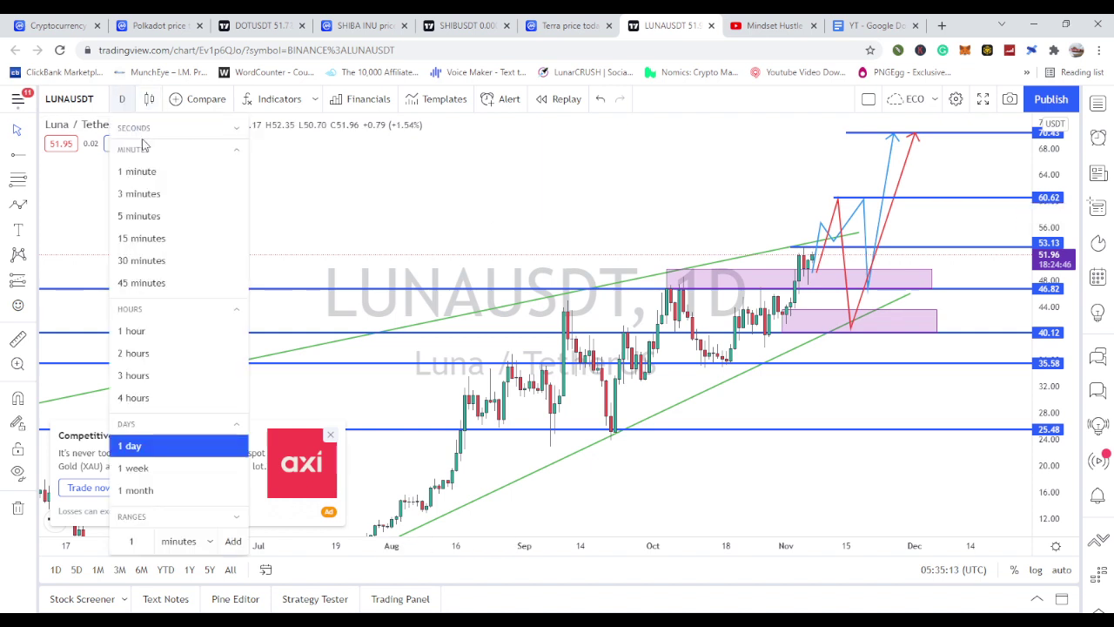
click(142, 403)
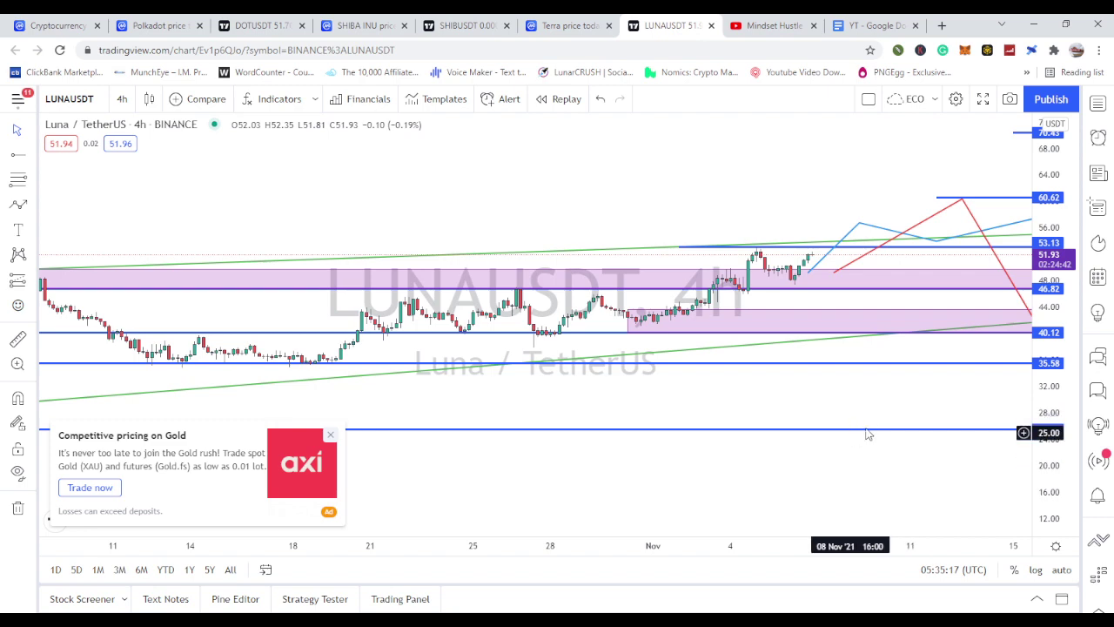
scroll(799, 390, down, 4)
scroll(800, 390, down, 2)
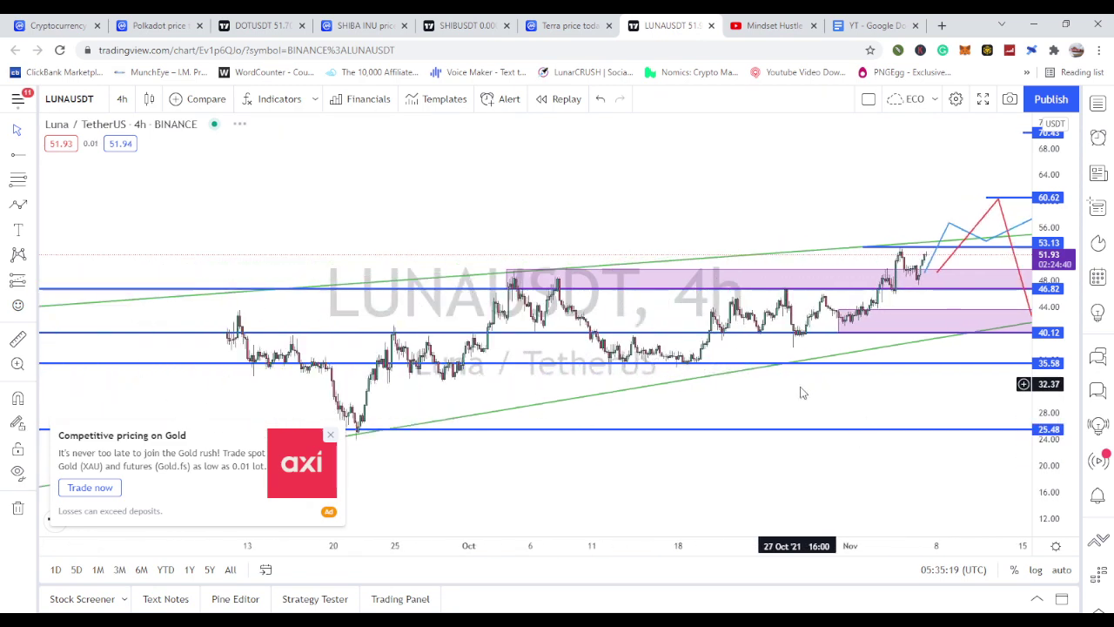
drag(691, 406, 560, 418)
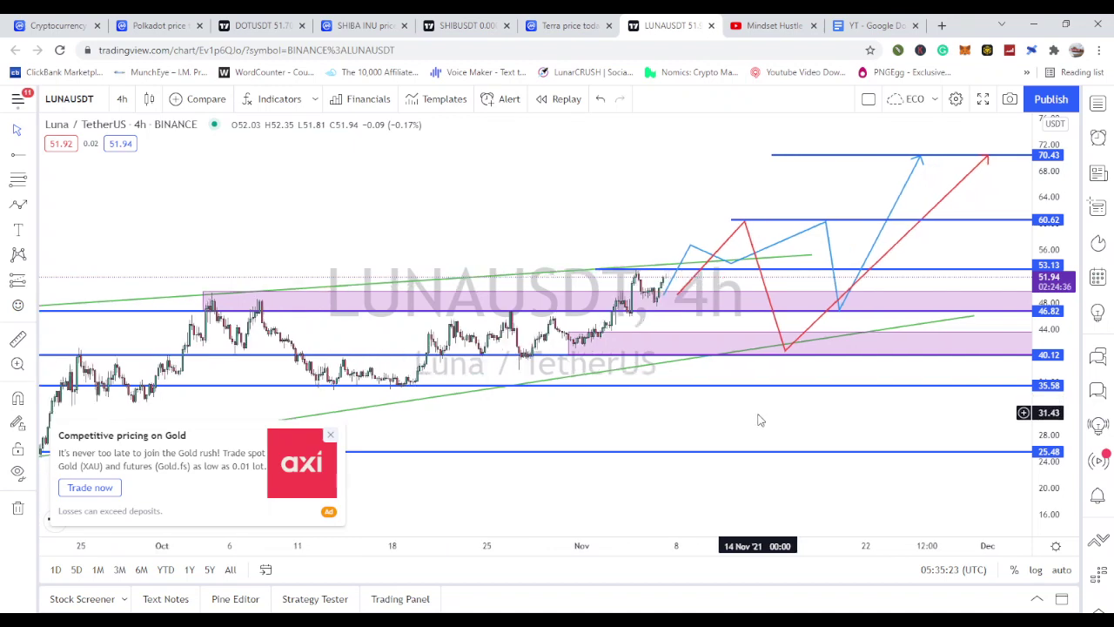
Examine the 4-hour LUNAUSDT chart around the latest candles, both shaded support zones and the two projected price paths
scroll(761, 418, down, 2)
scroll(759, 420, down, 1)
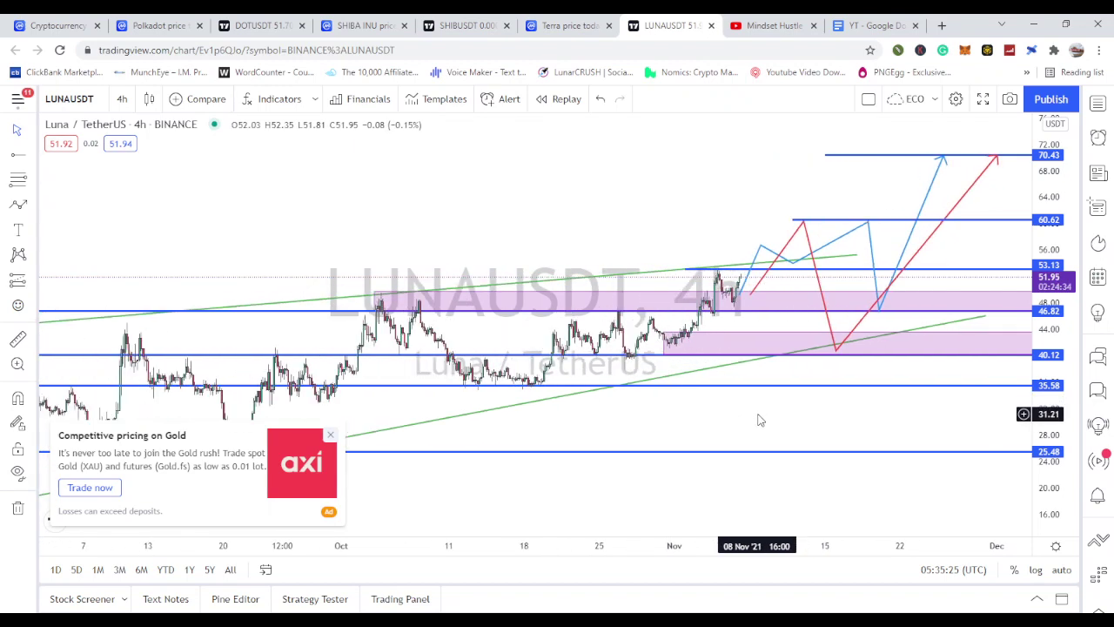
scroll(757, 420, up, 2)
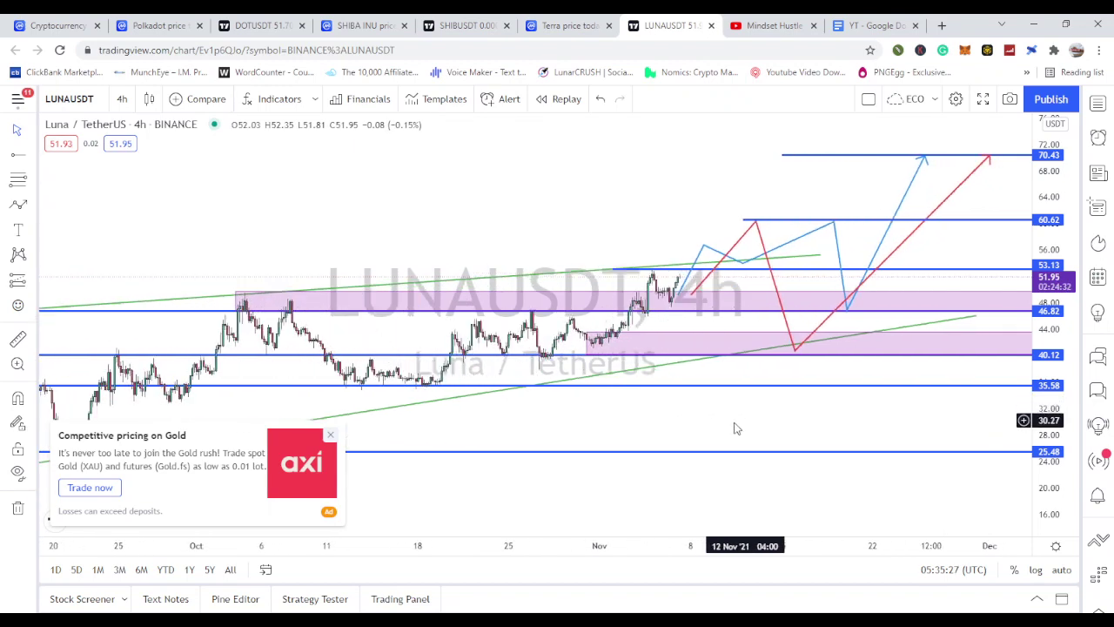
drag(768, 438, 796, 433)
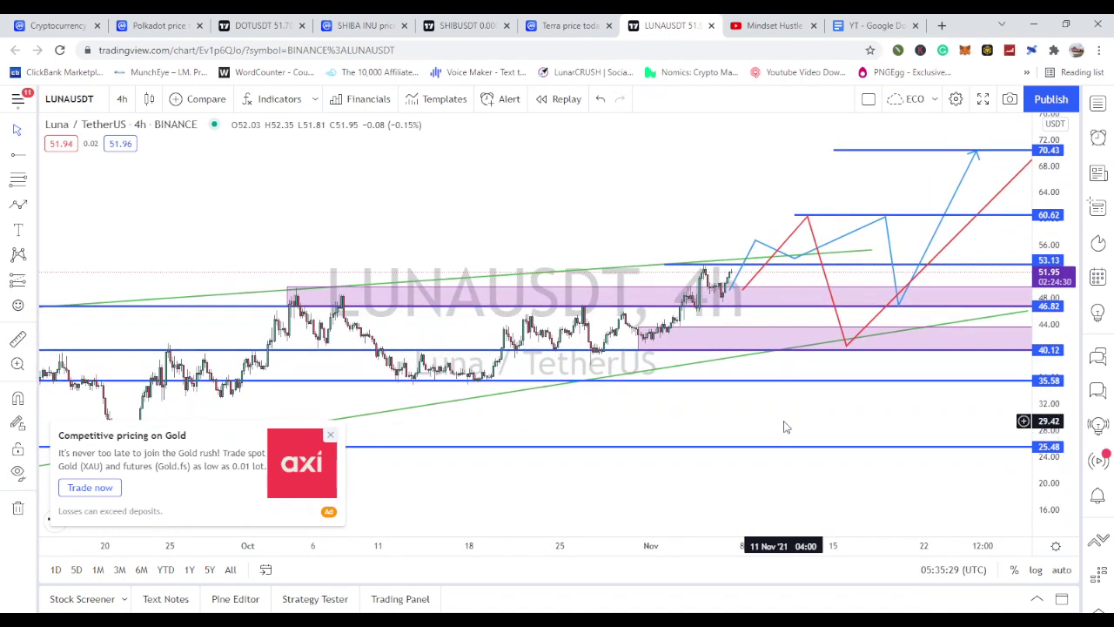
drag(1053, 378, 1053, 202)
drag(786, 438, 802, 495)
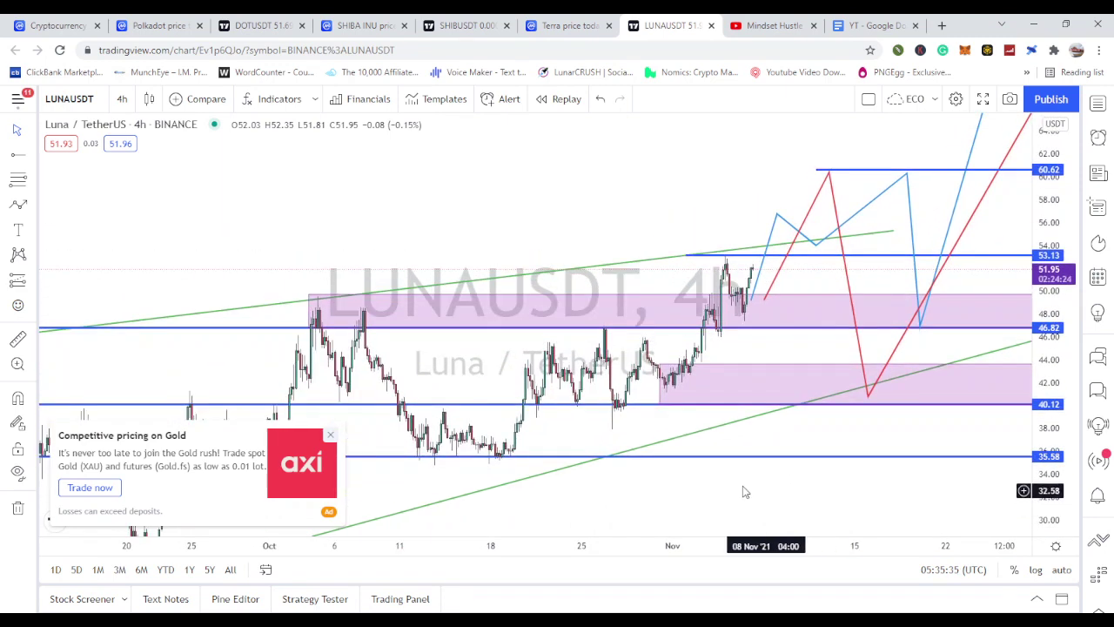
scroll(711, 492, up, 2)
scroll(710, 492, down, 1)
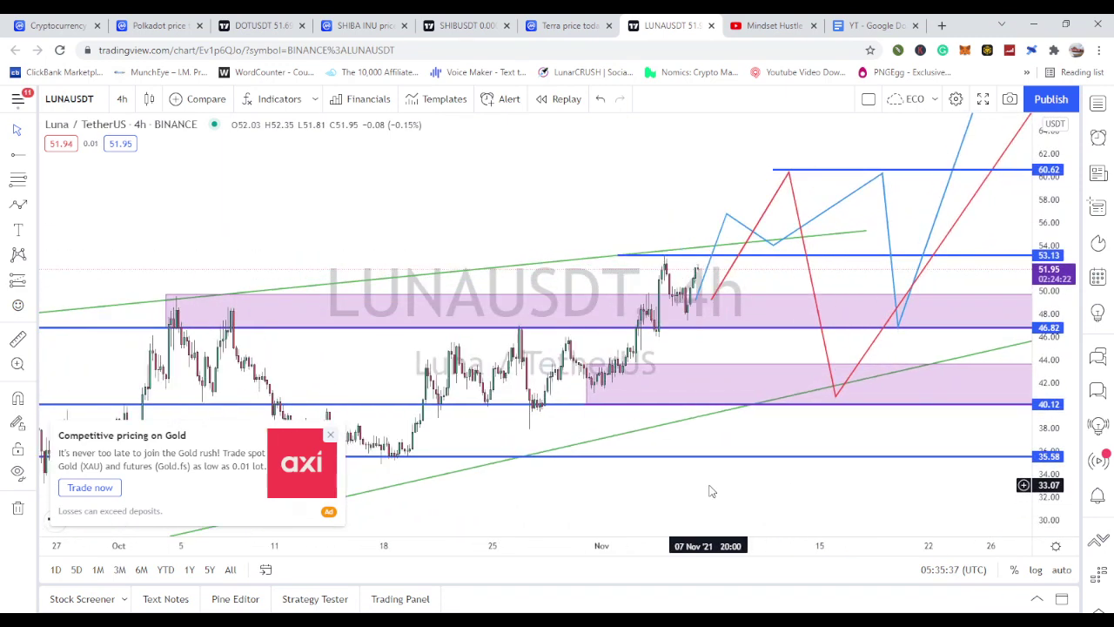
scroll(710, 492, up, 1)
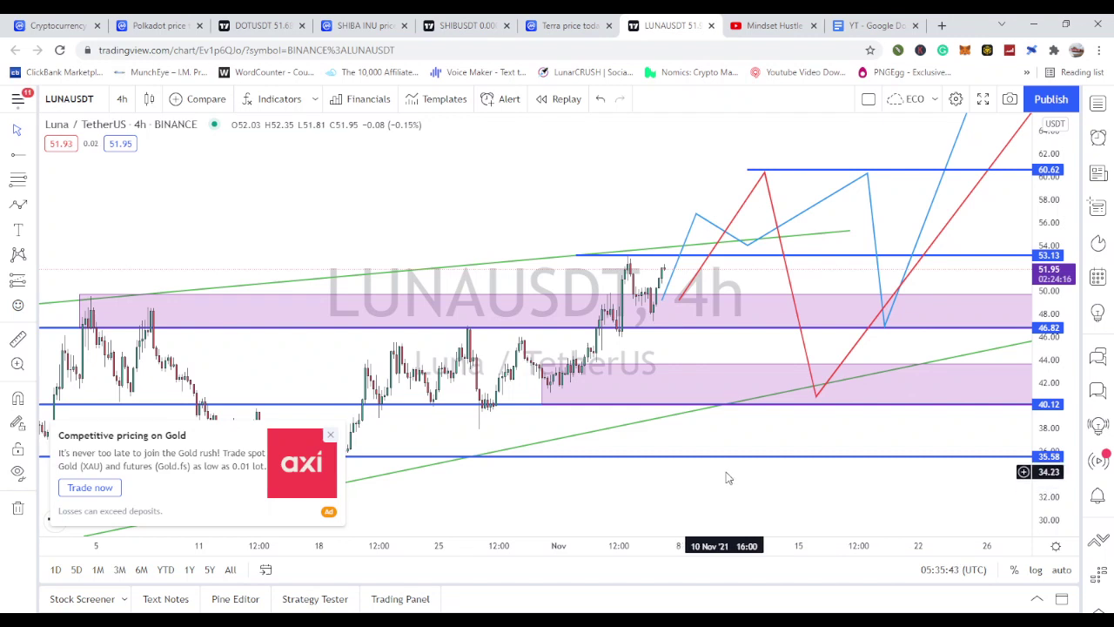
scroll(728, 478, down, 3)
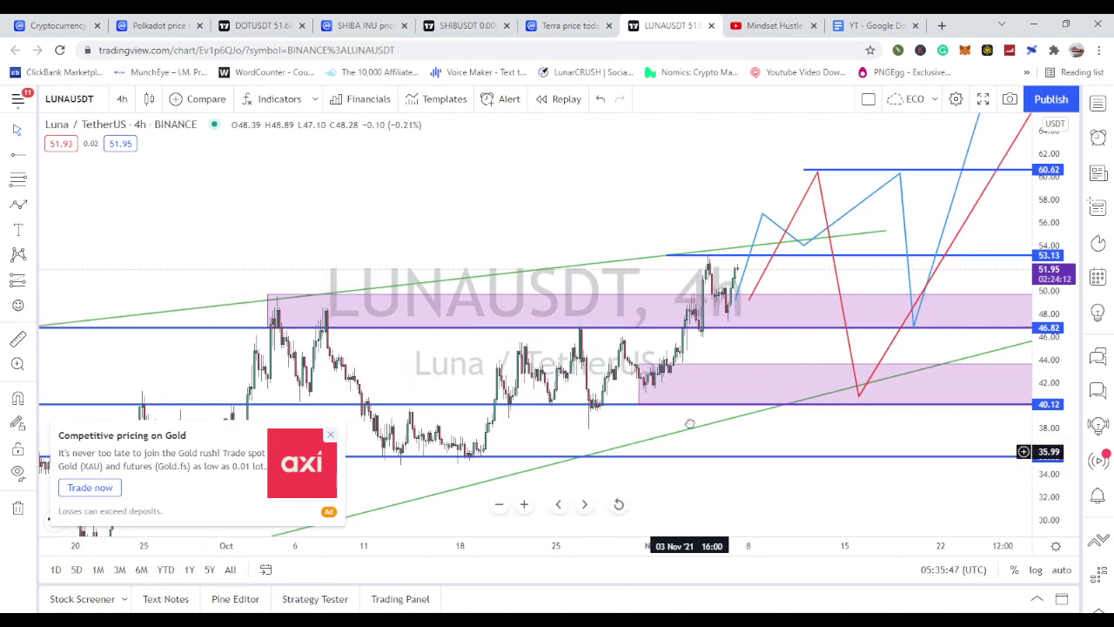
drag(688, 423, 687, 364)
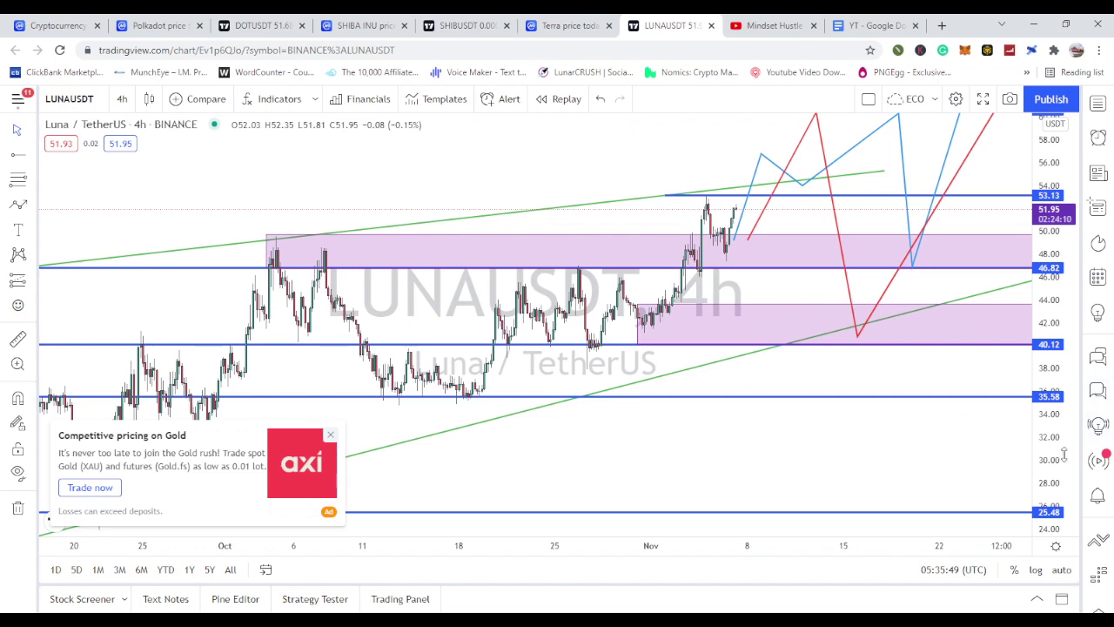
mouse_move(1065, 457)
mouse_down()
mouse_move(1070, 390)
mouse_move(1069, 436)
mouse_up()
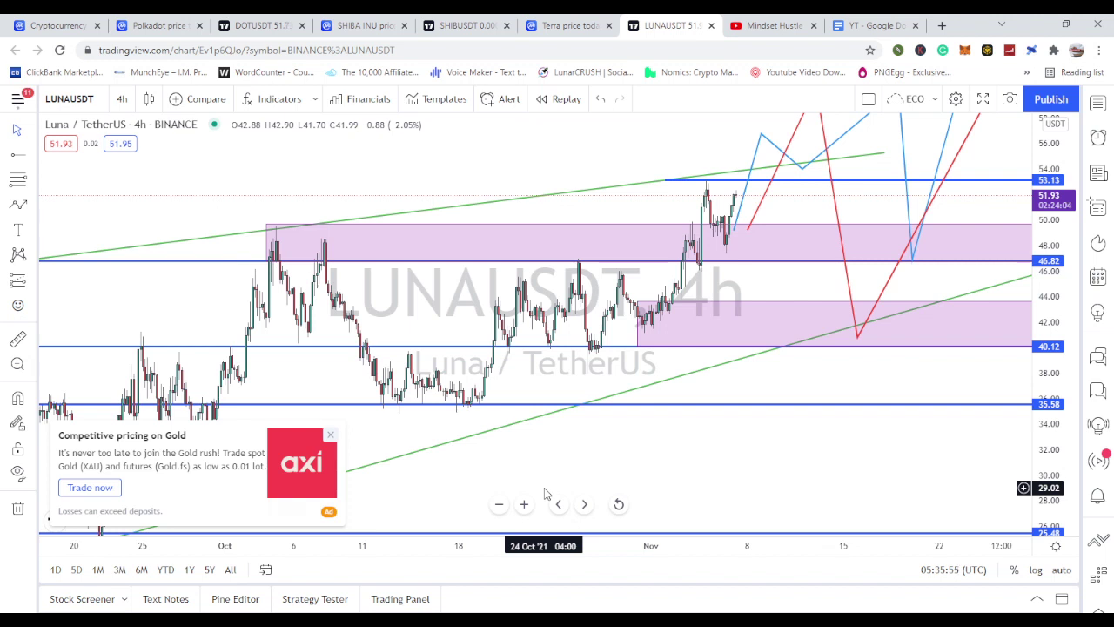
click(679, 309)
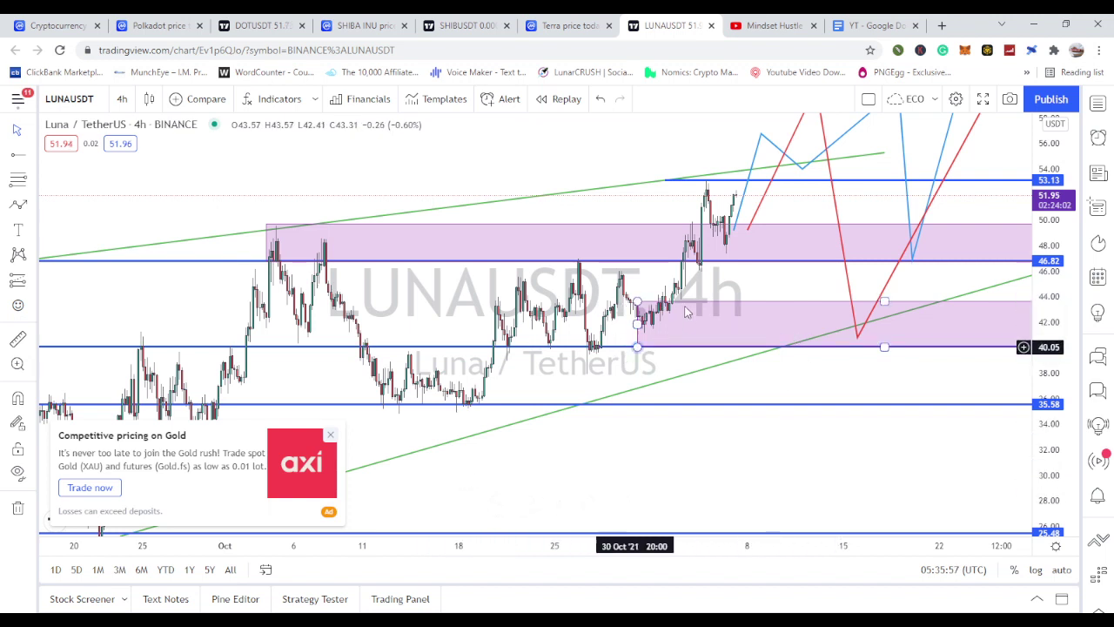
click(866, 479)
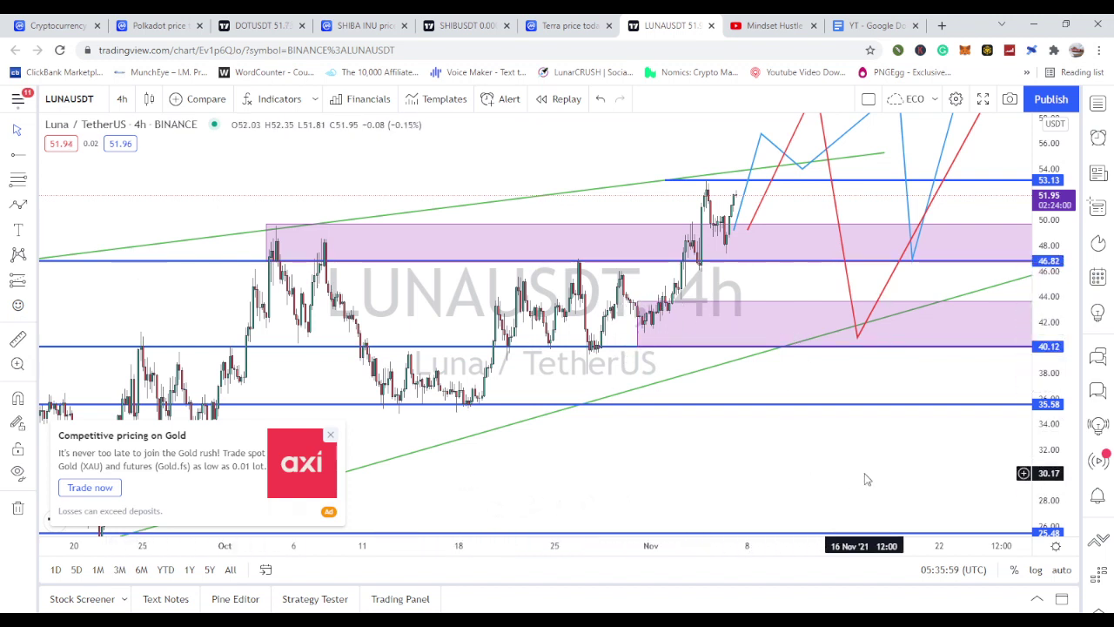
drag(866, 478, 822, 516)
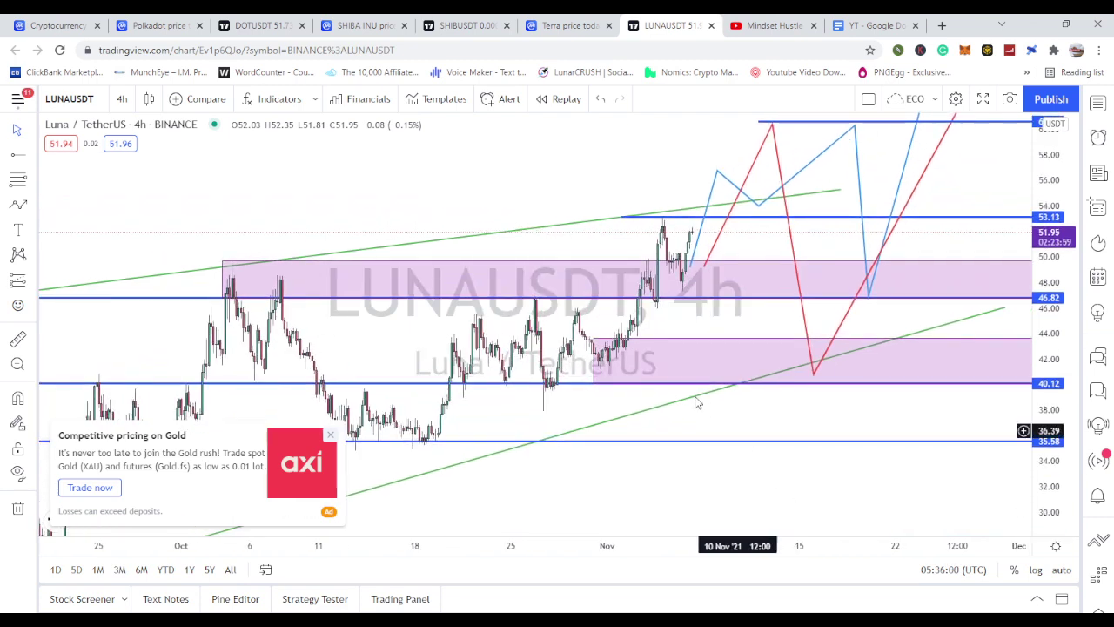
Set the LUNAUSDT chart's interval to 1 day and fit the projected paths with both upper targets in view
click(122, 99)
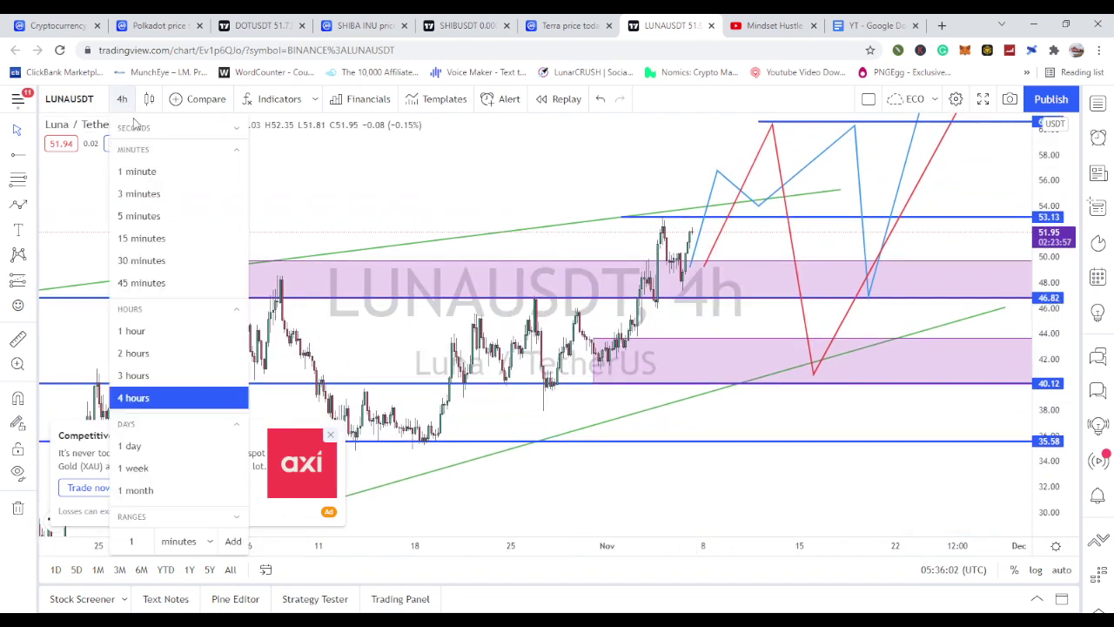
click(135, 446)
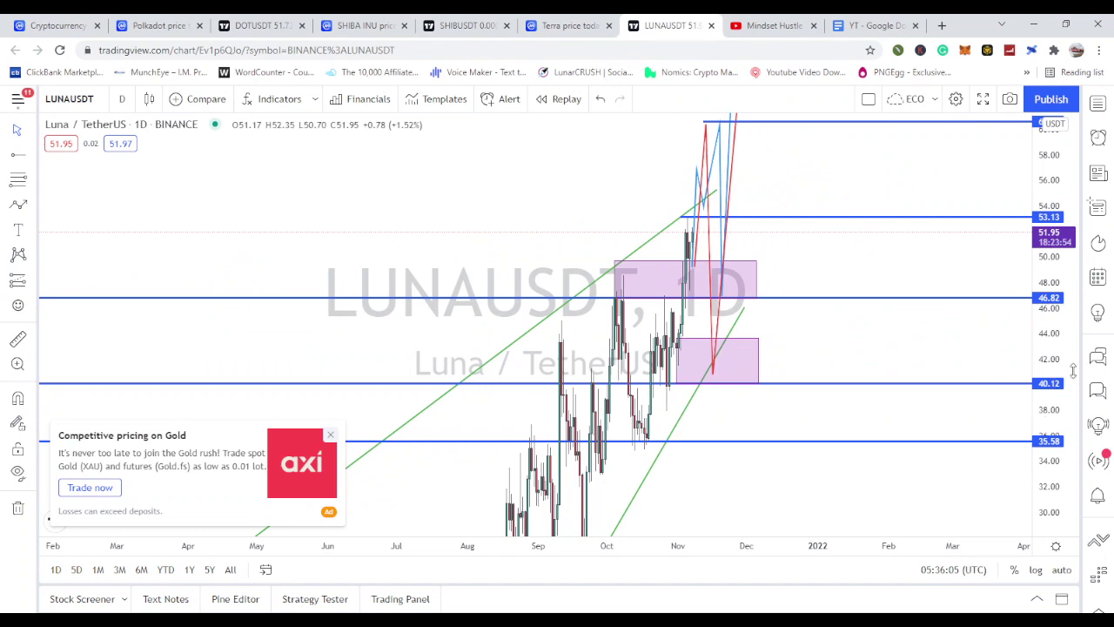
drag(1073, 370, 1073, 466)
scroll(487, 383, up, 2)
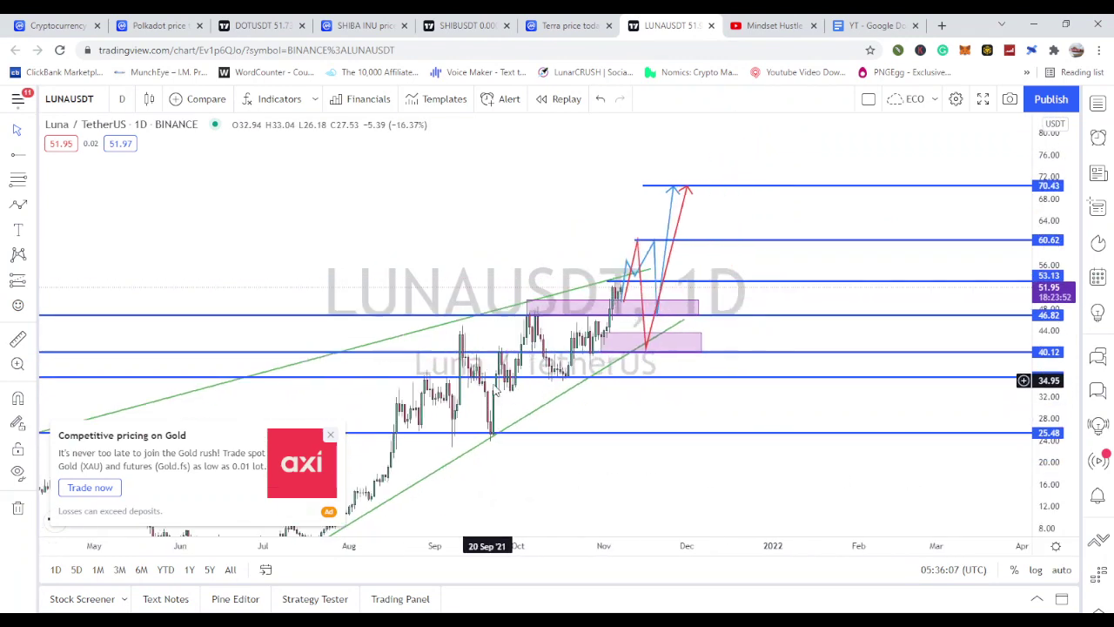
scroll(803, 473, up, 2)
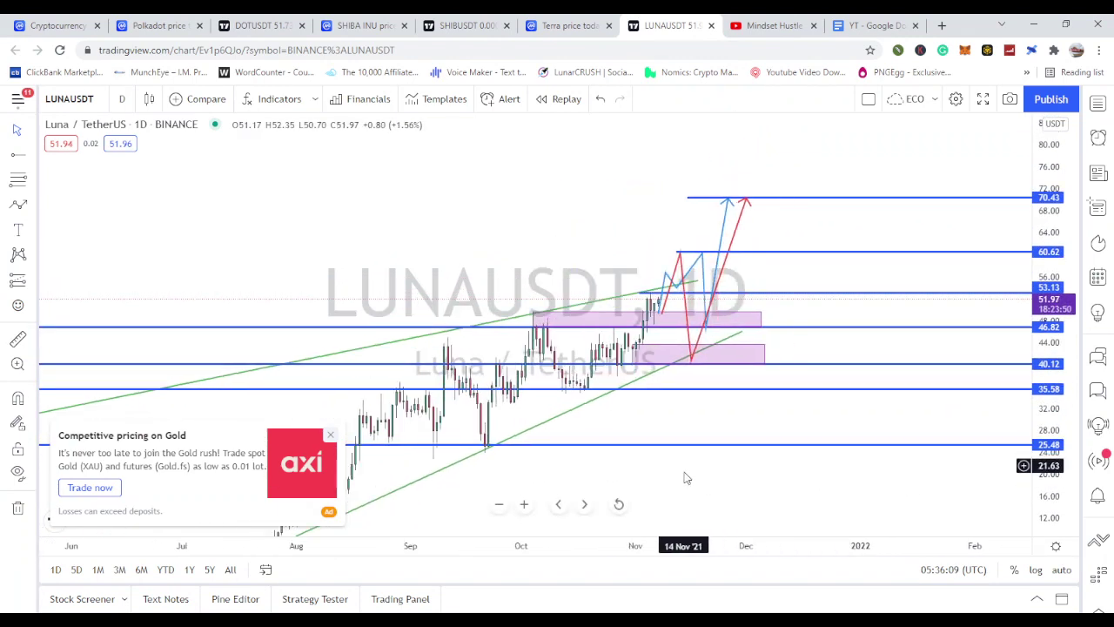
scroll(686, 478, up, 2)
drag(731, 485, 805, 471)
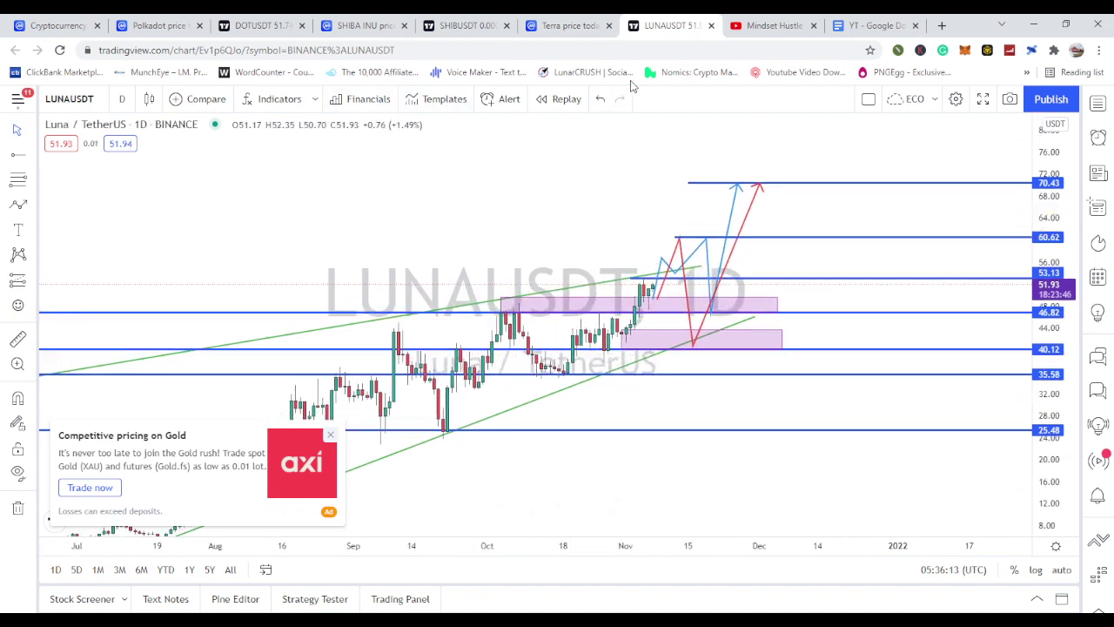
Switch to the Terra page on CoinMarketCap and find the exchanges trading LUNA in its Terra Markets table
click(555, 27)
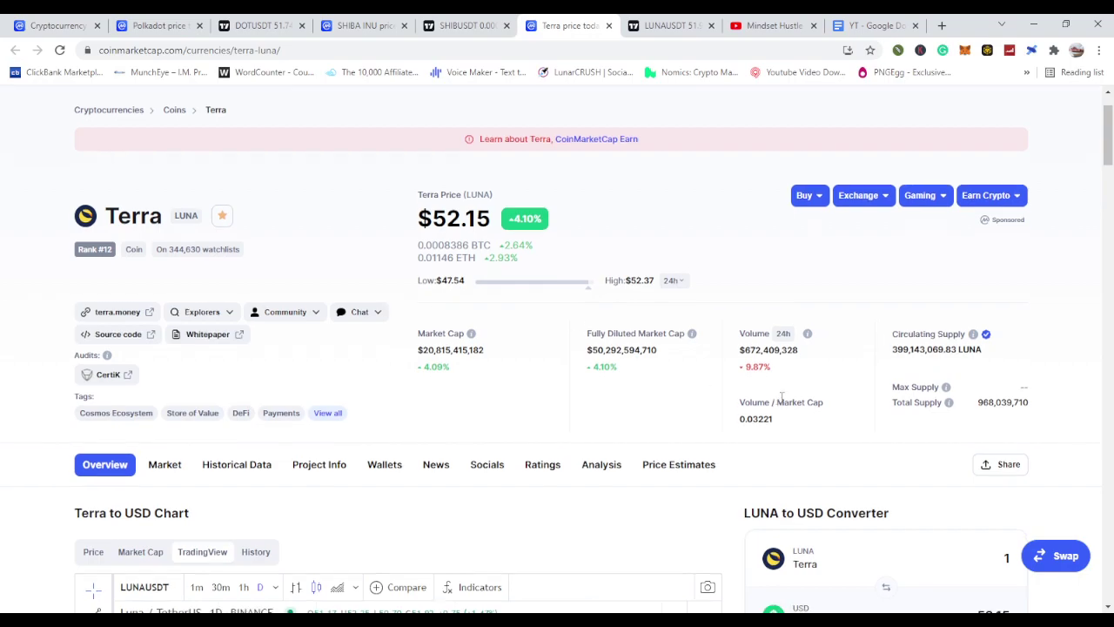
scroll(766, 400, down, 10)
scroll(705, 414, down, 15)
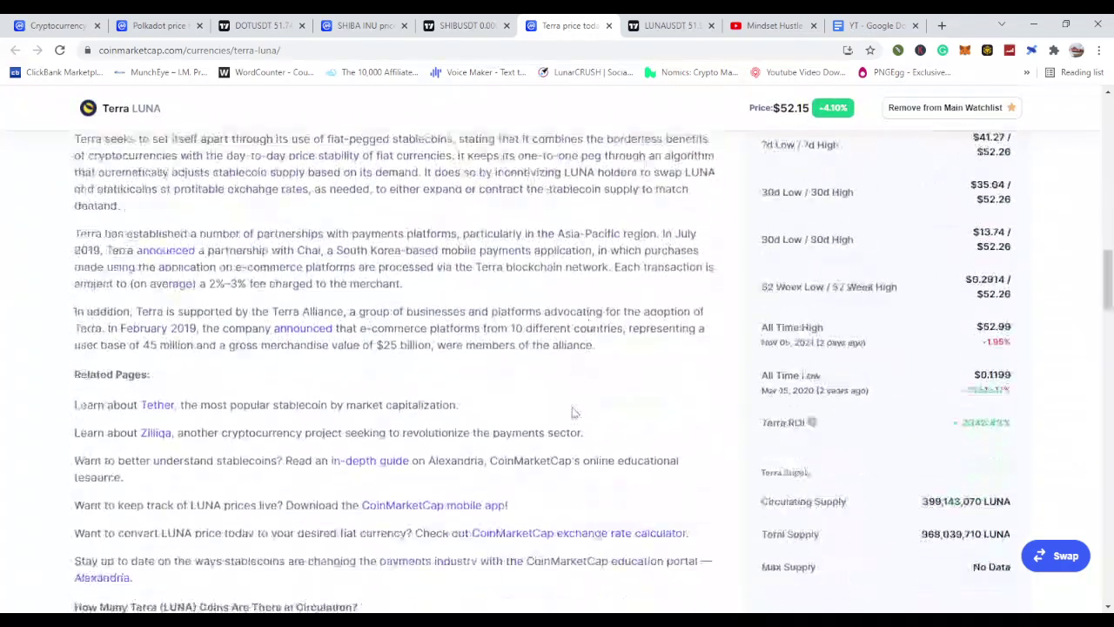
scroll(513, 413, down, 6)
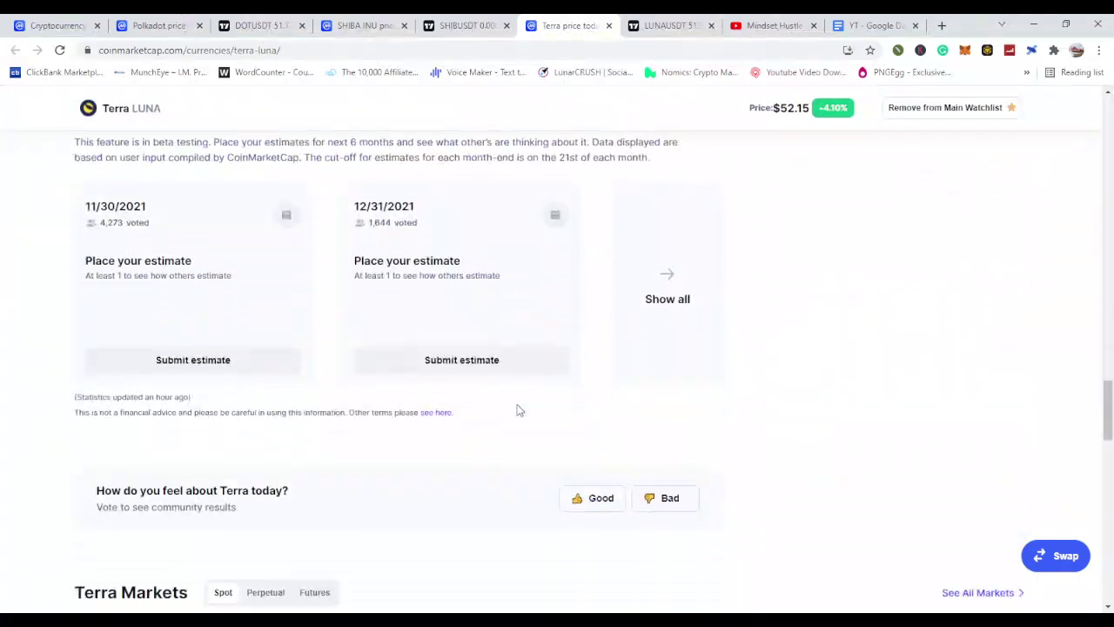
scroll(348, 422, up, 1)
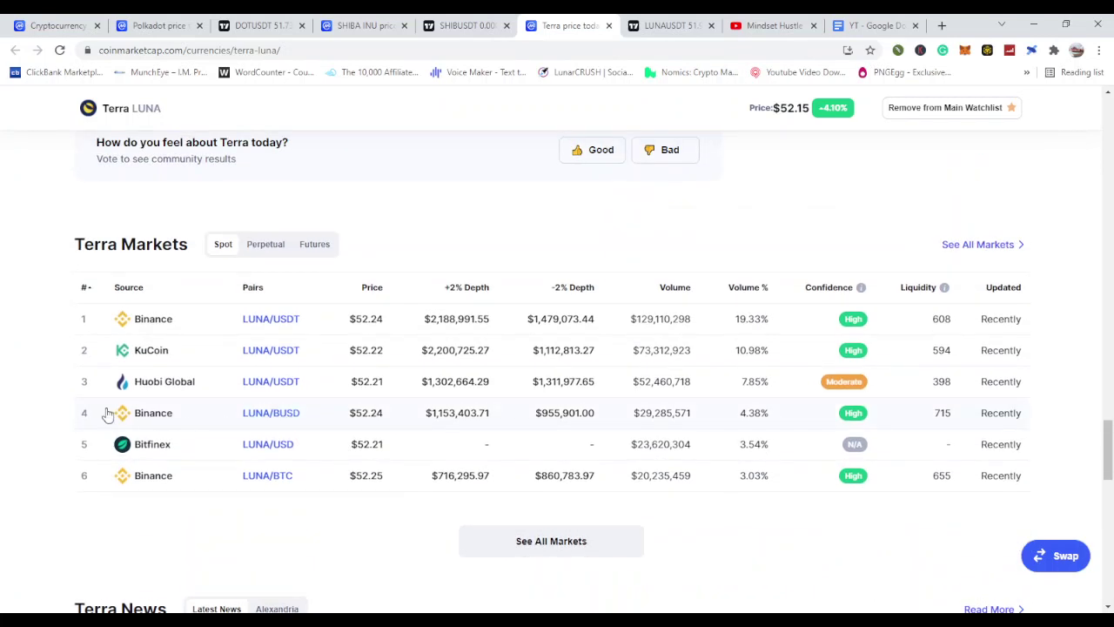